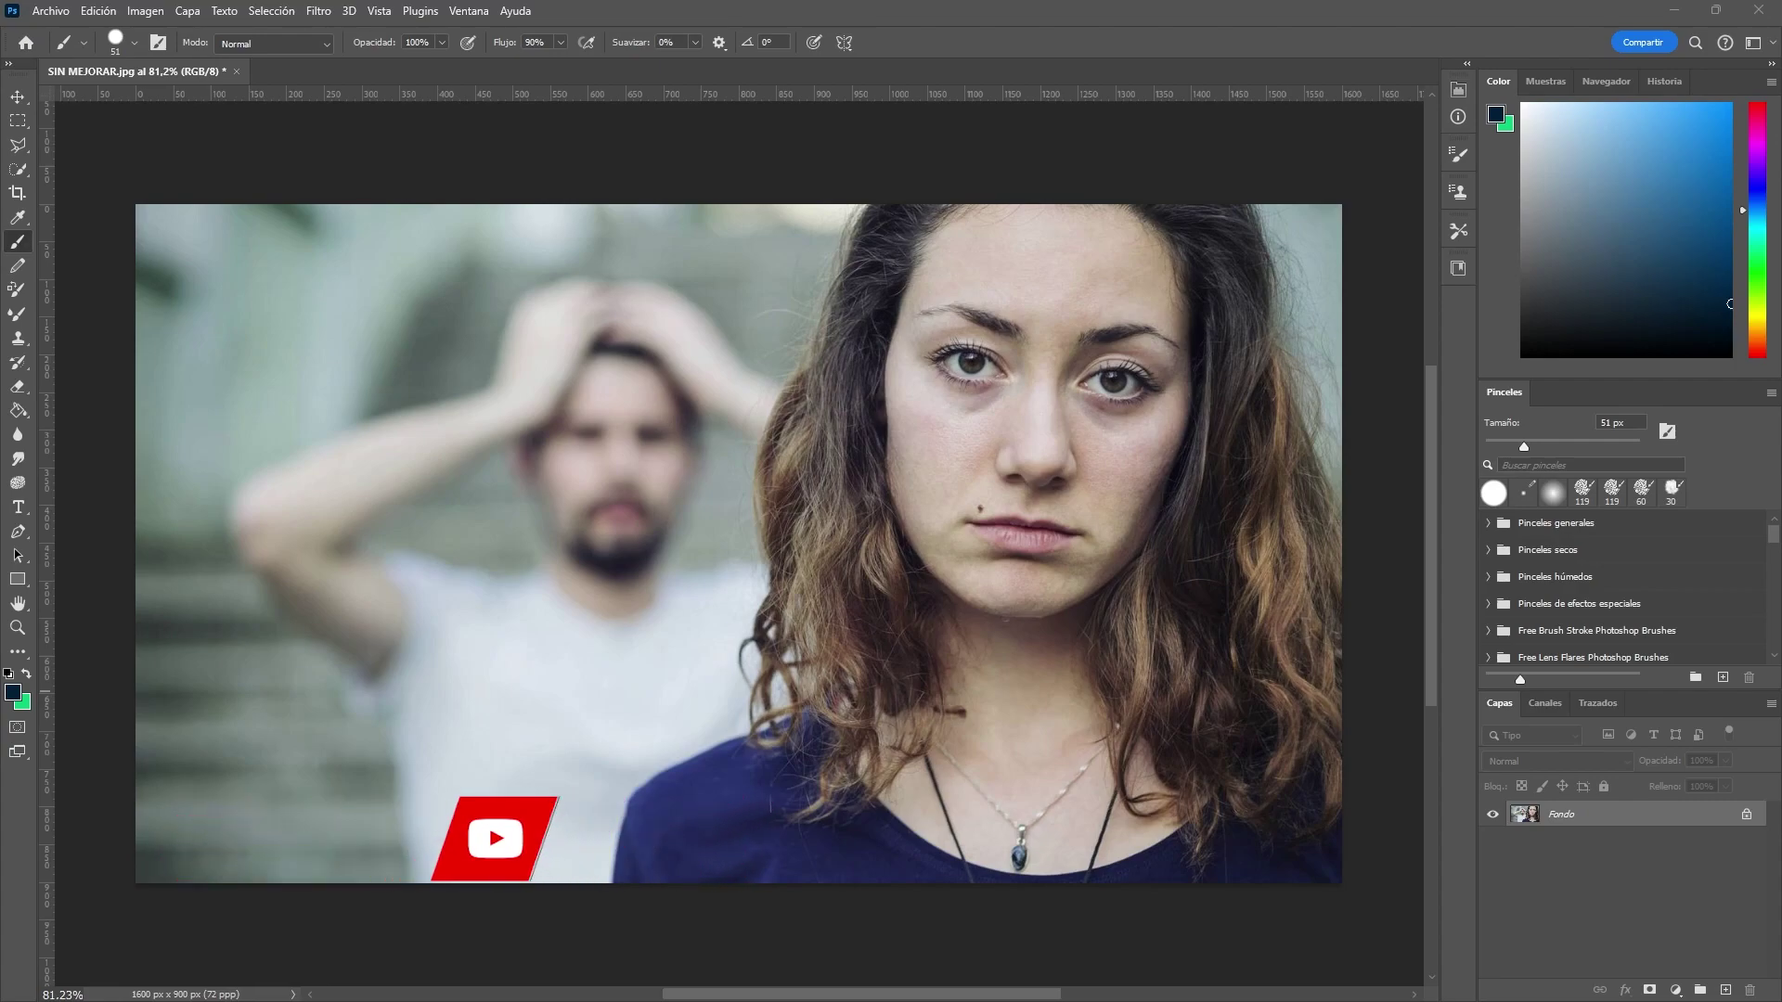
Zoom in to inspect the woman's face, eyes, nose and lips.
key("z")
scroll(213, 227, "down", 2)
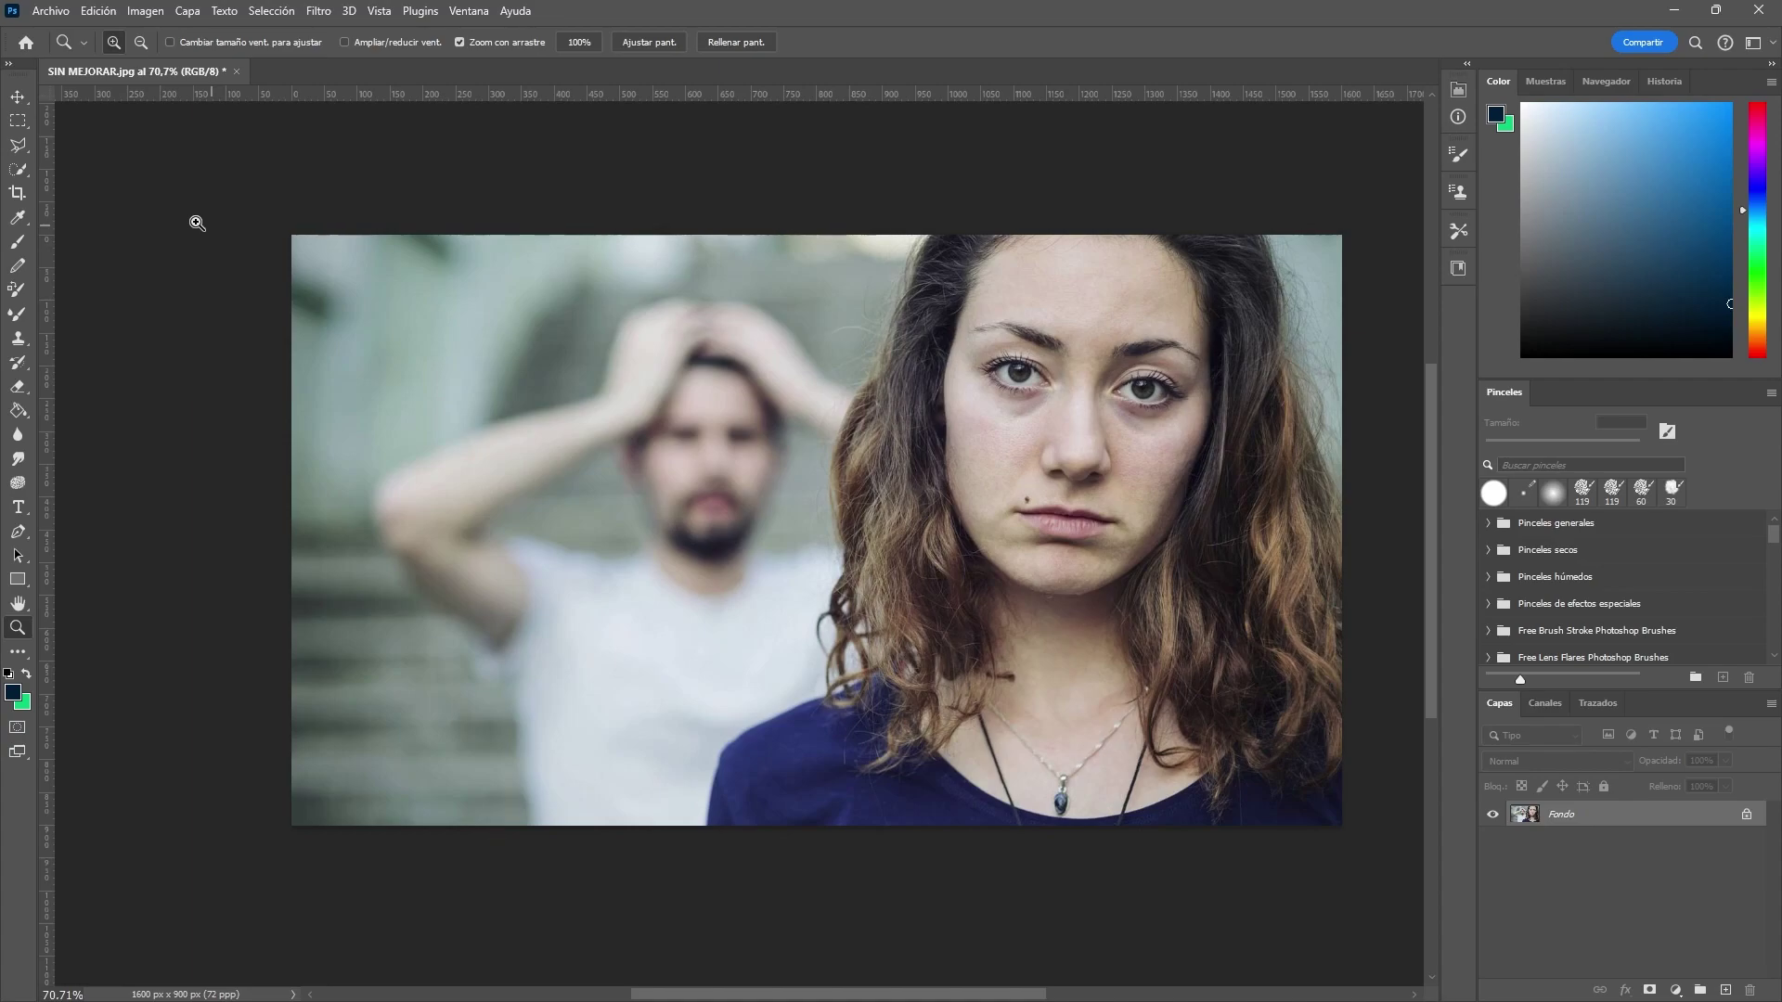
scroll(692, 464, "right", 1)
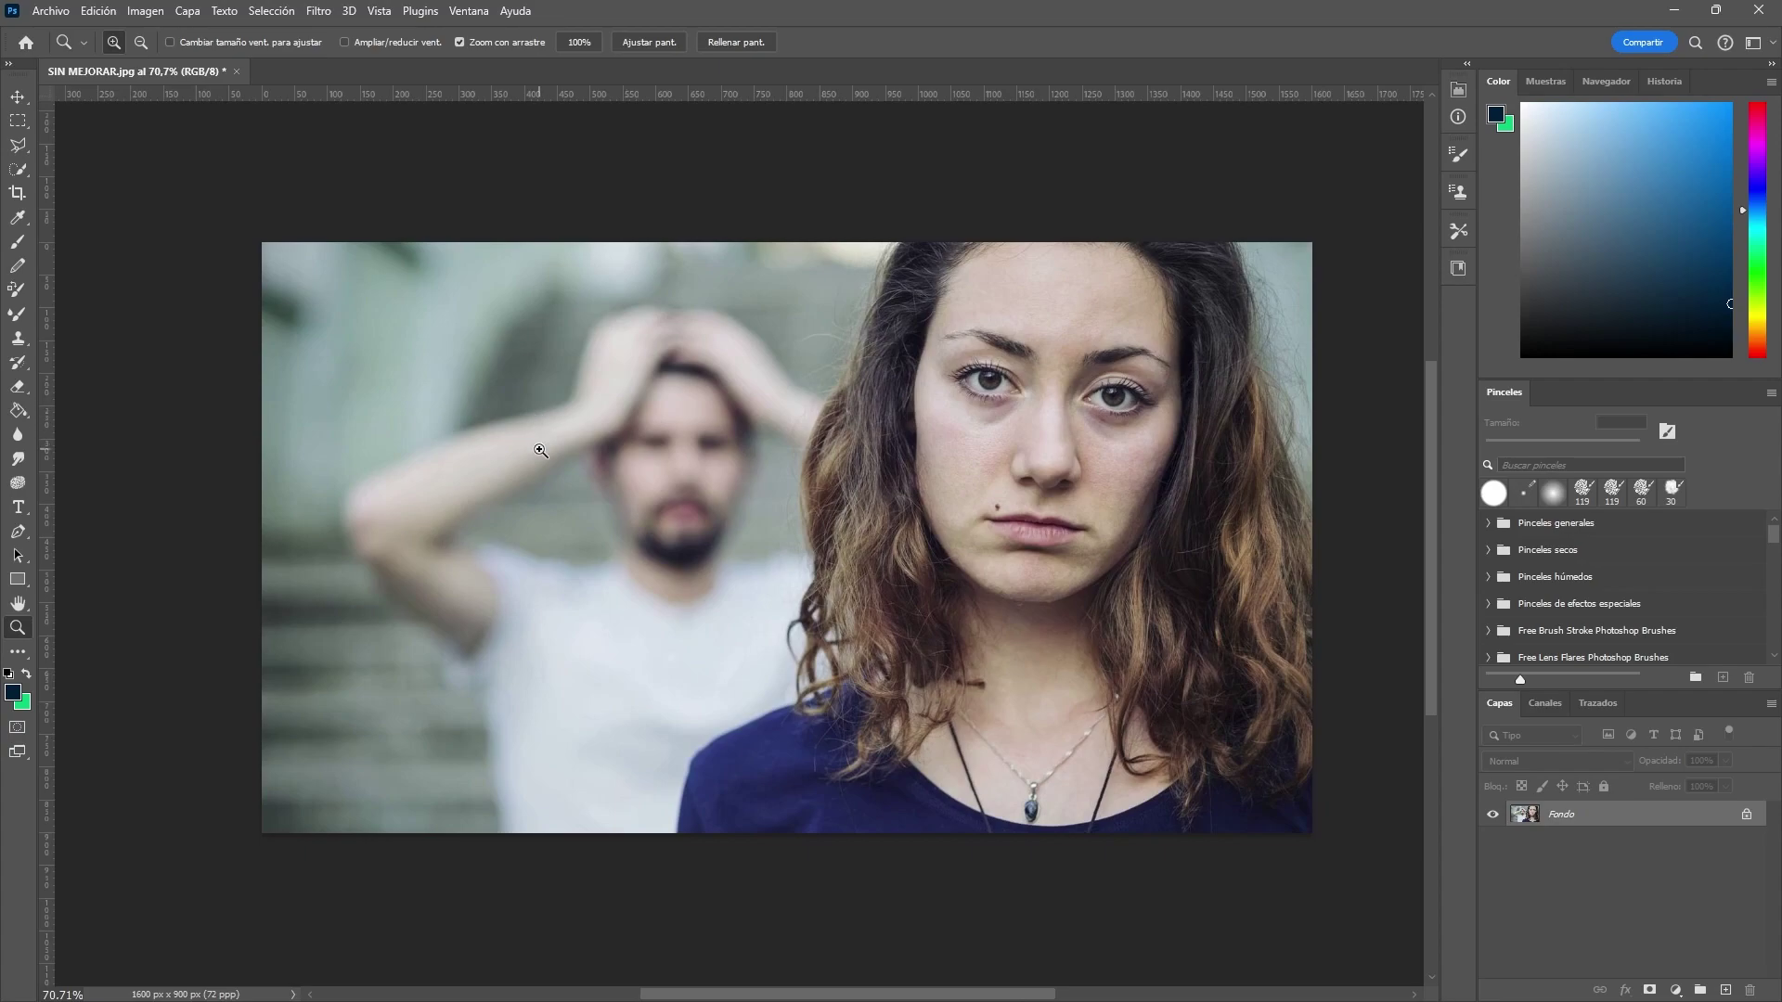
left_click_drag(536, 450, 580, 469)
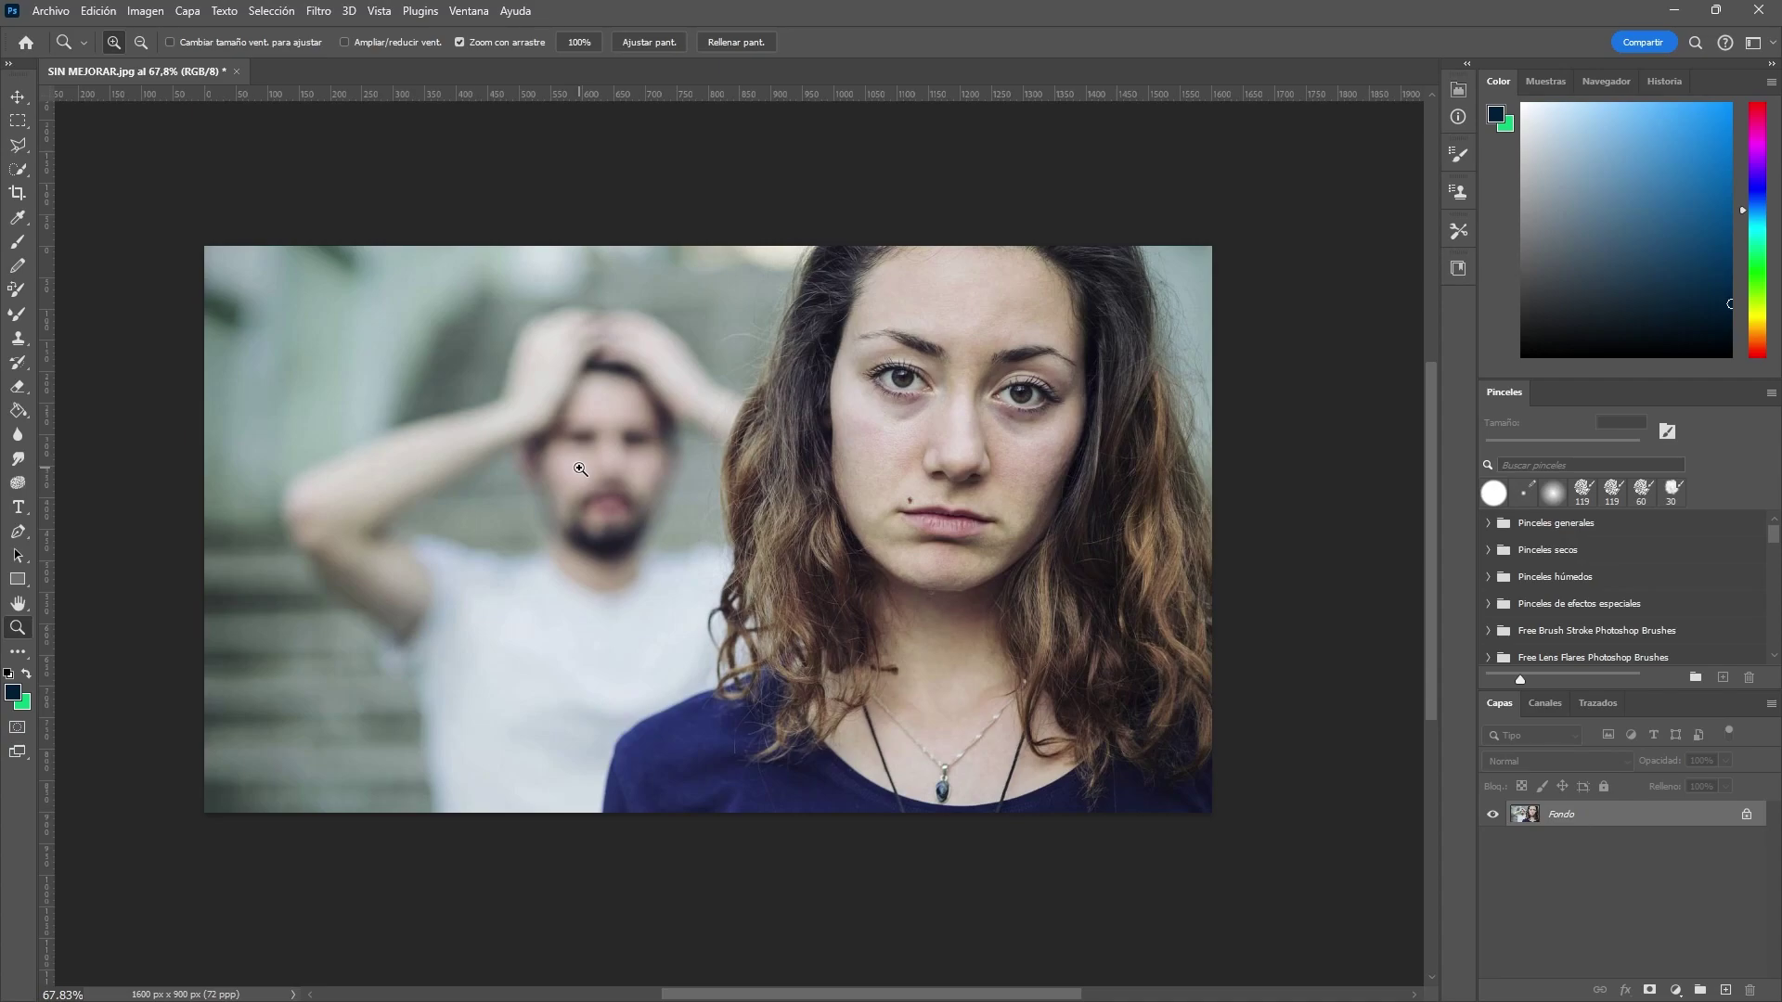
left_click_drag(919, 342, 972, 368)
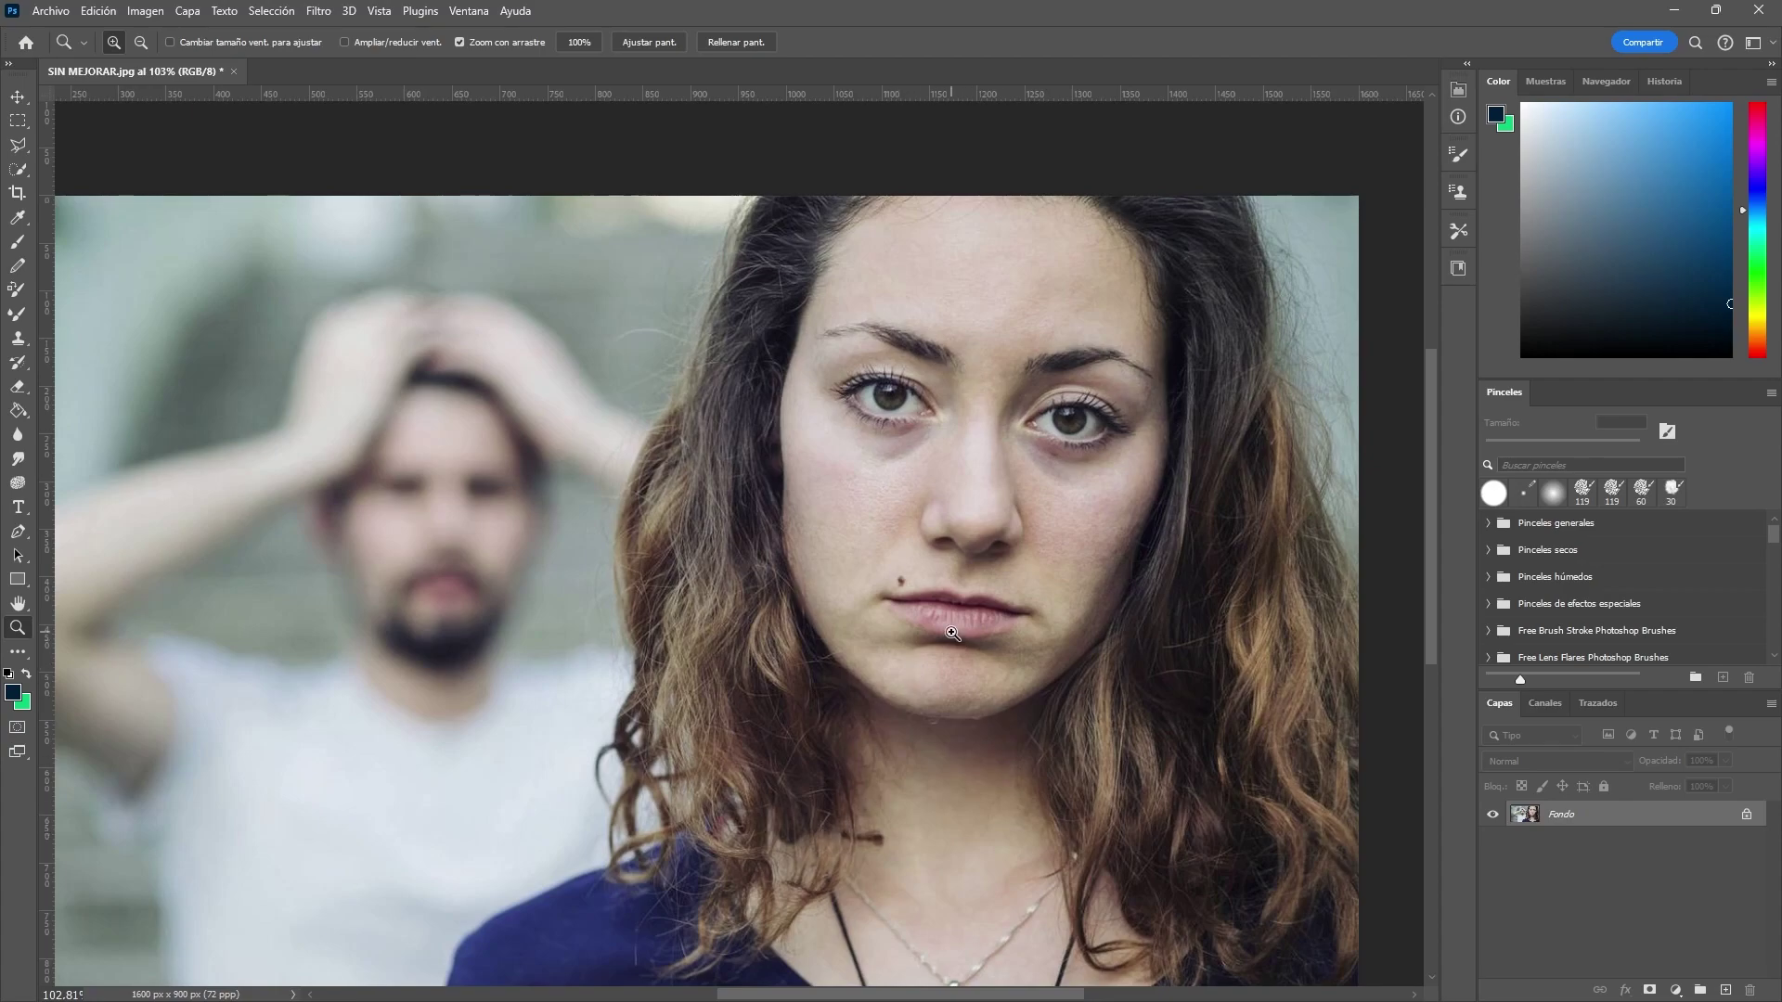
left_click_drag(952, 633, 1320, 526)
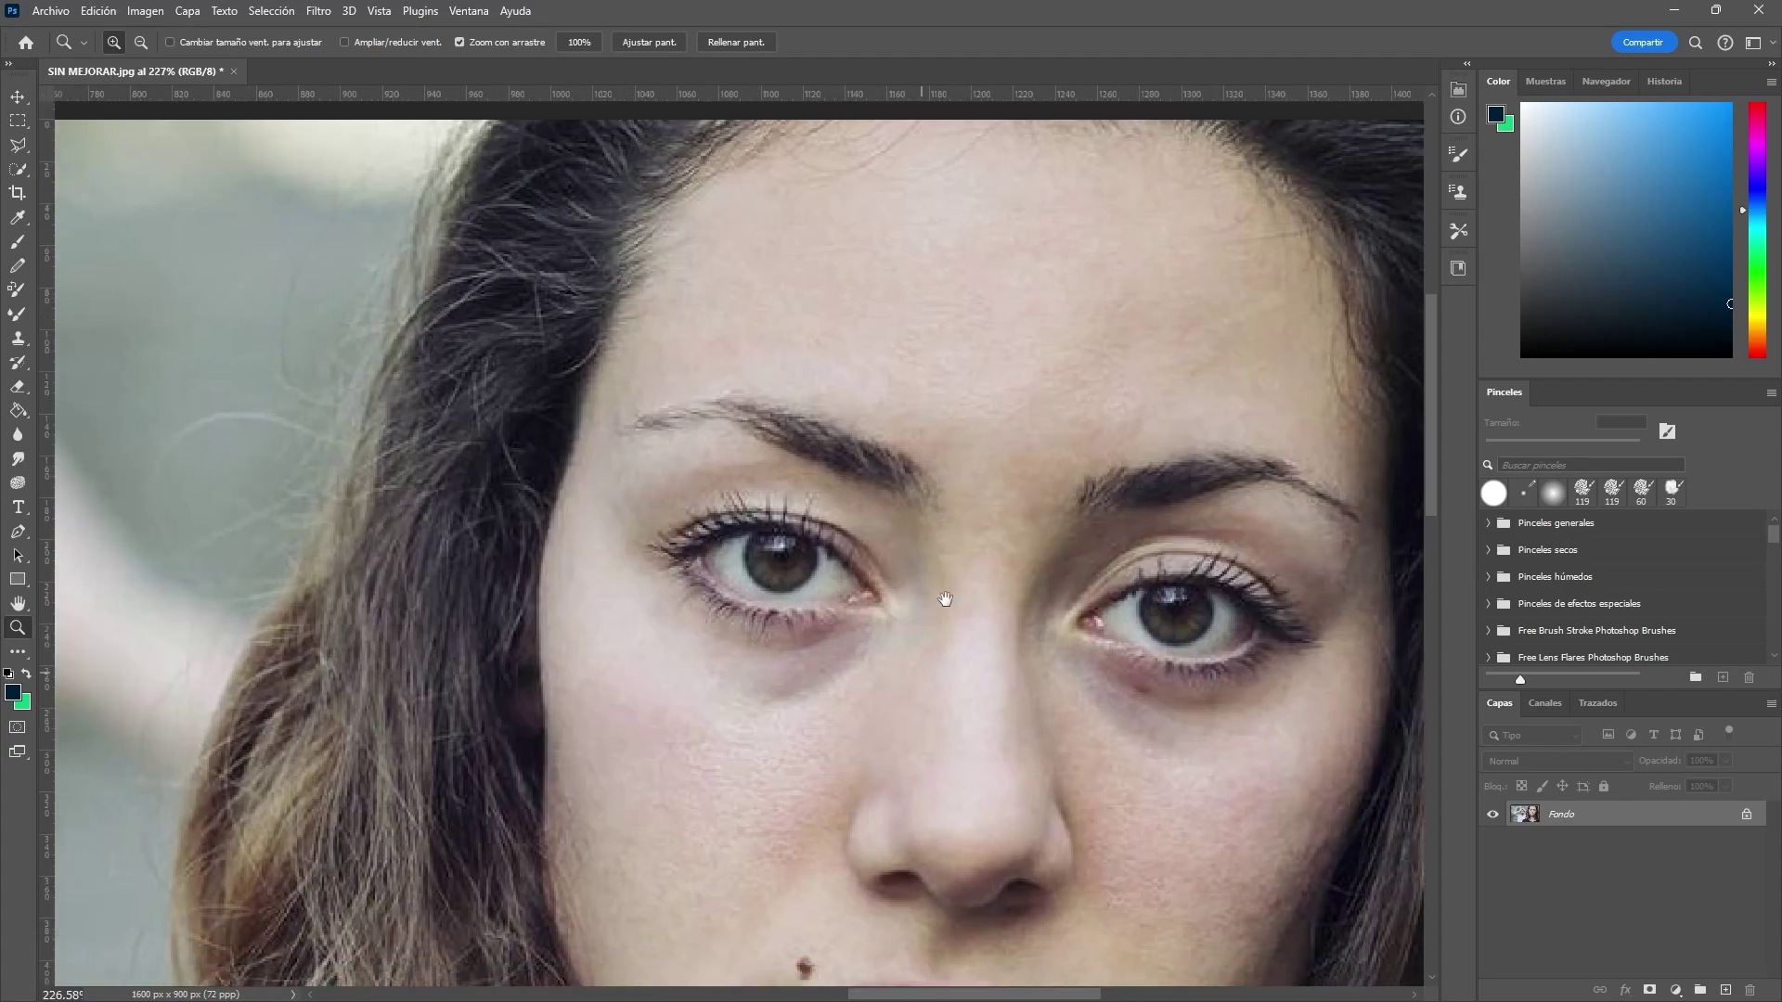
left_click_drag(946, 597, 975, 509)
mouse_move(1066, 676)
left_mouse_down()
mouse_move(989, 574)
mouse_move(901, 502)
left_mouse_up()
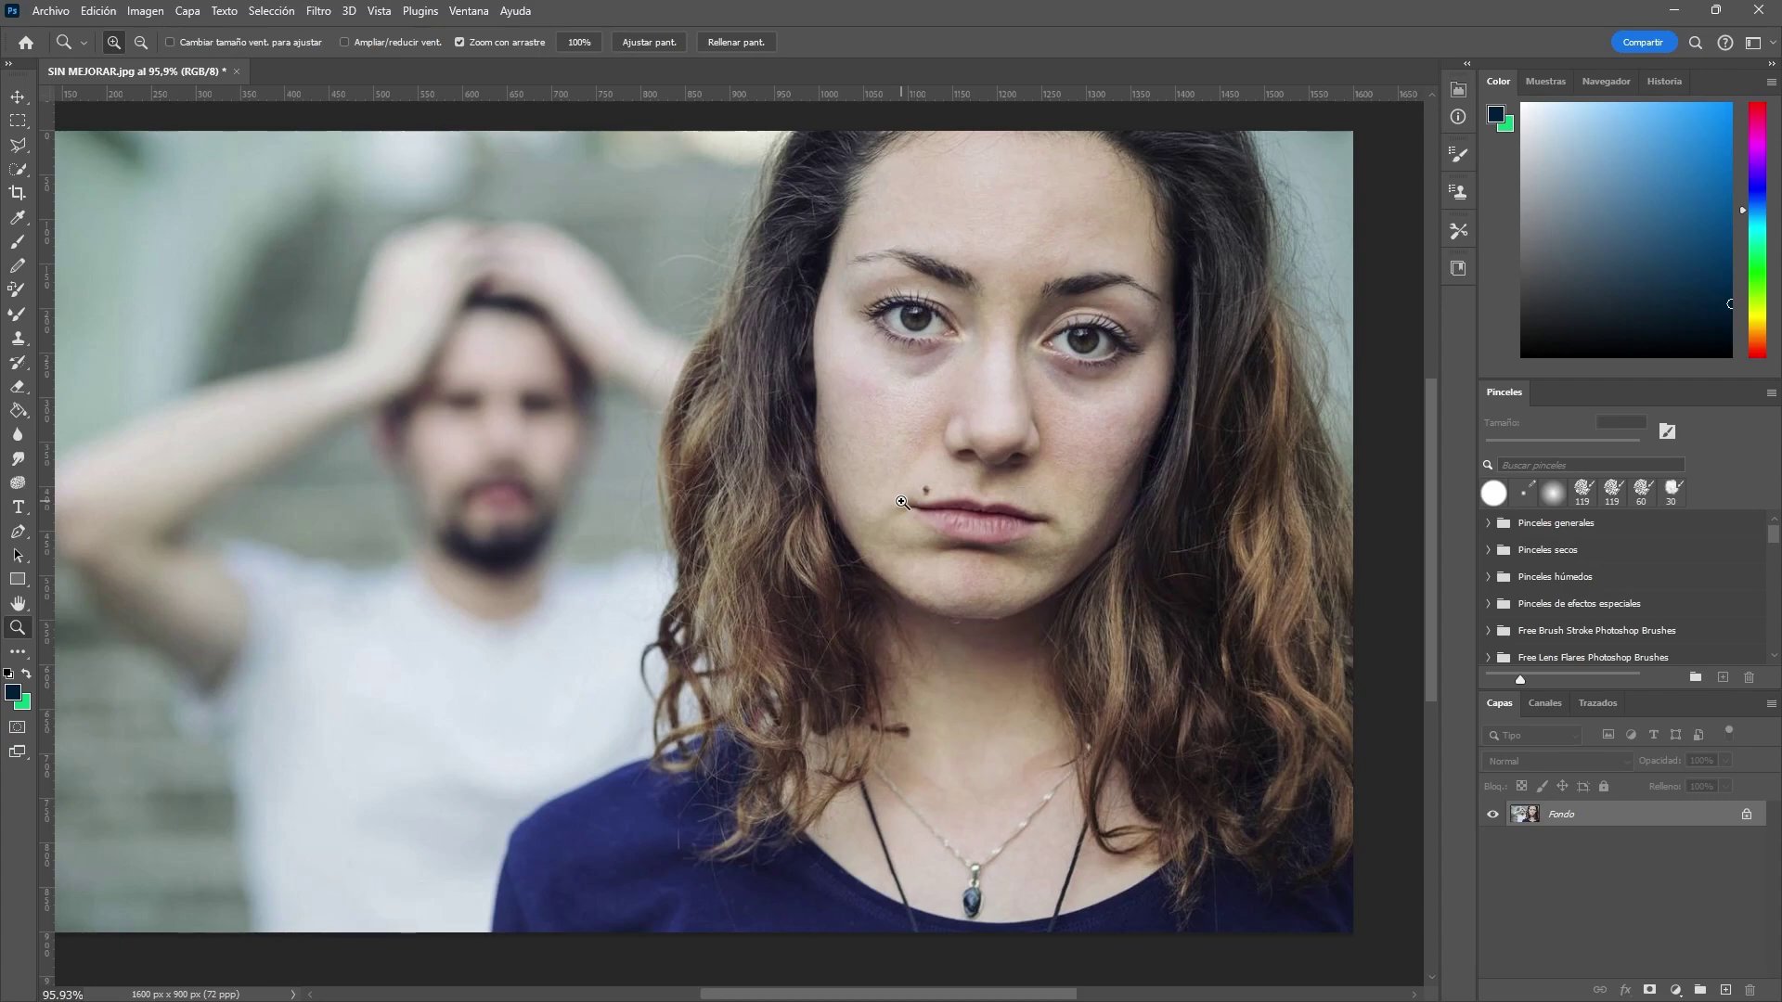
Duplicate the portrait layer twice and hide the top copy, Capa 0 copia 2.
key("ctrl+j")
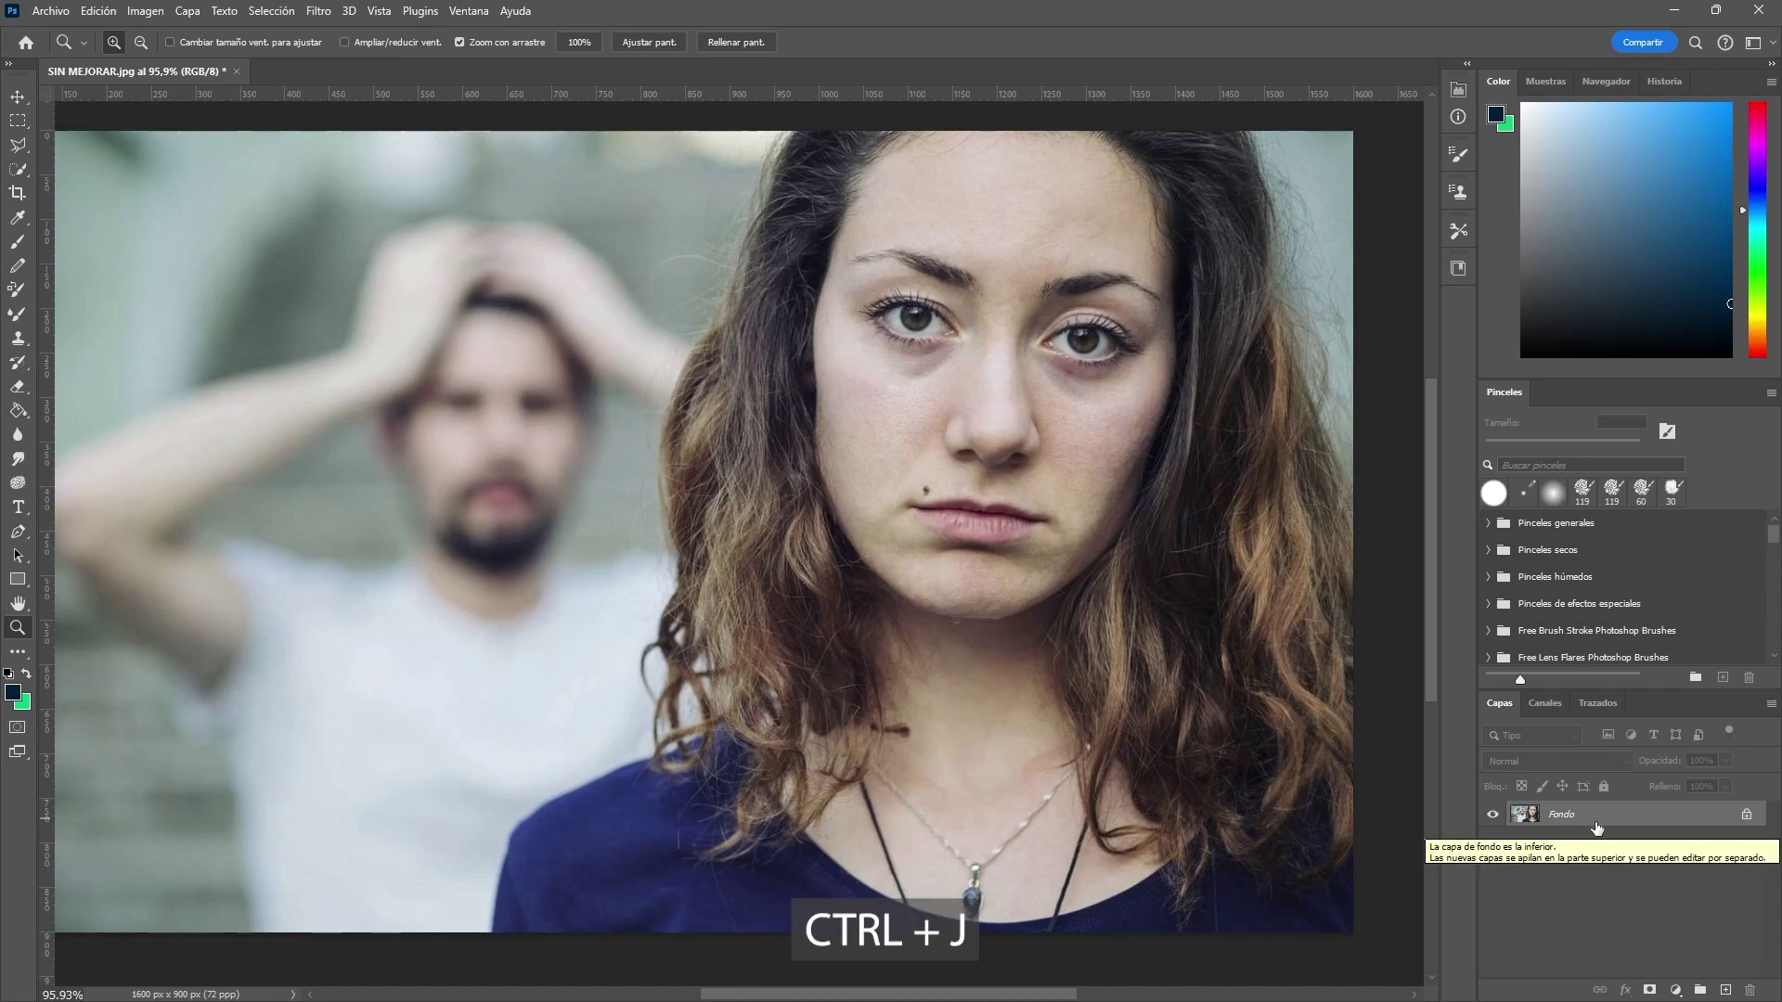
key("ctrl+j")
key("ctrl+j")
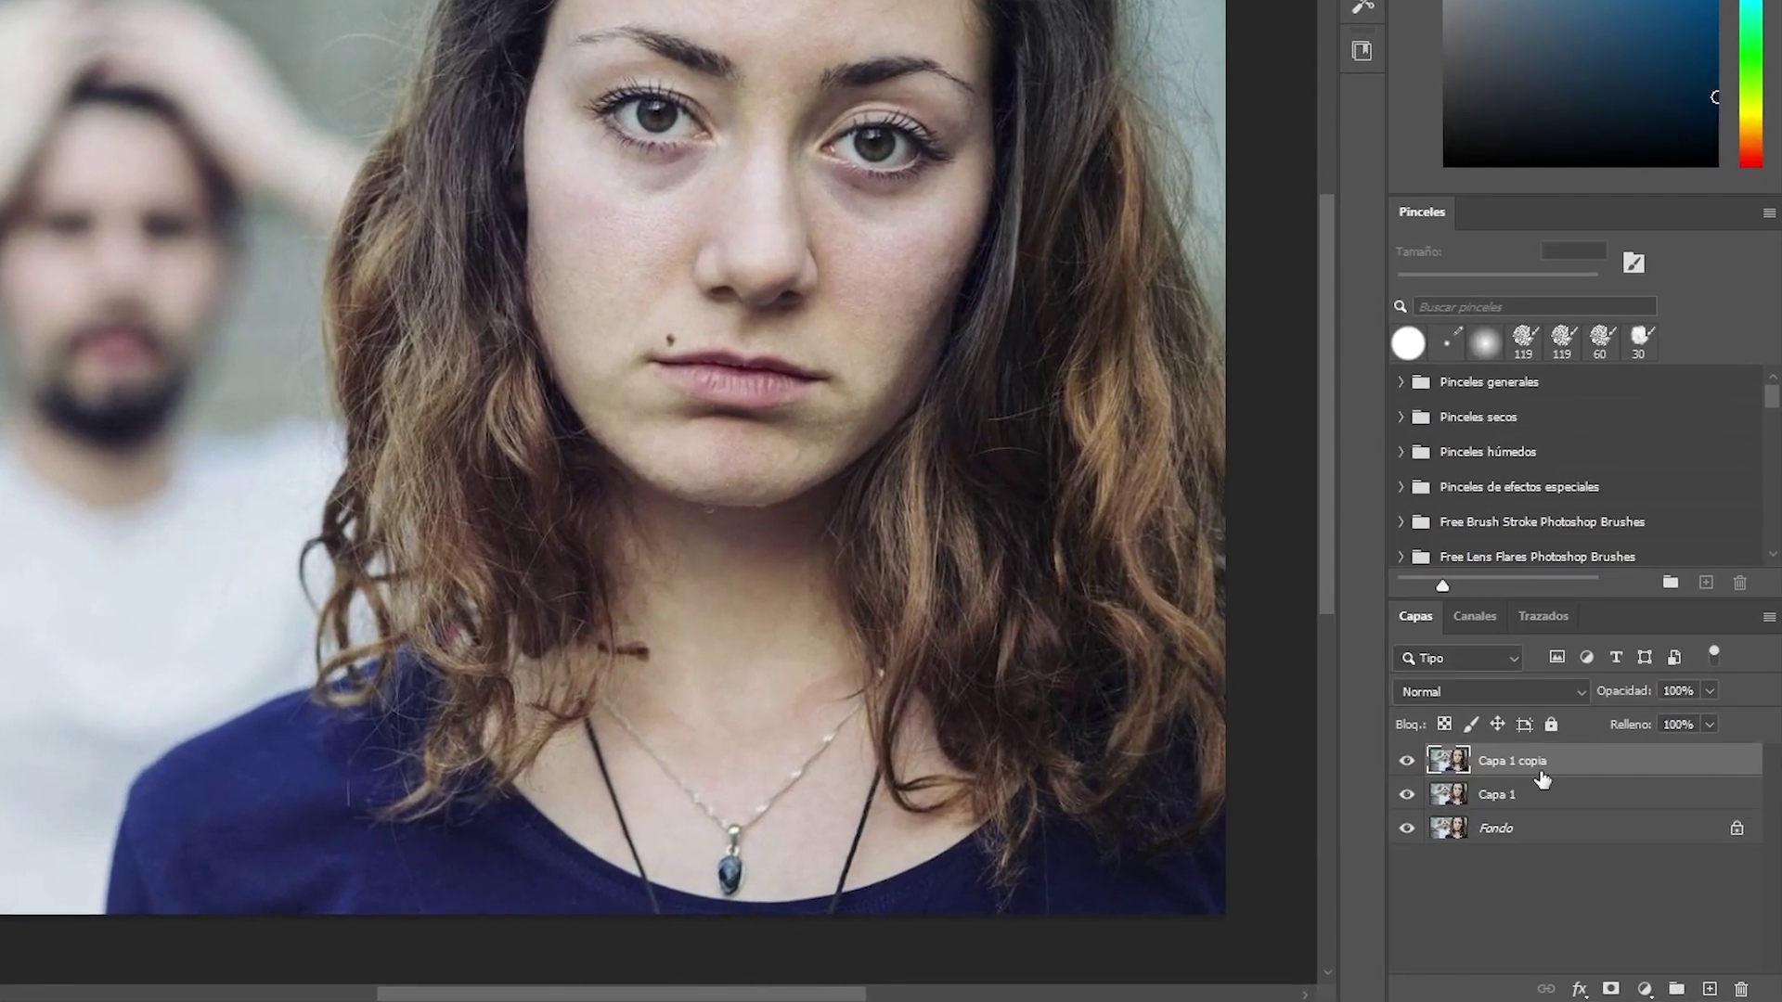
left_click(1501, 804)
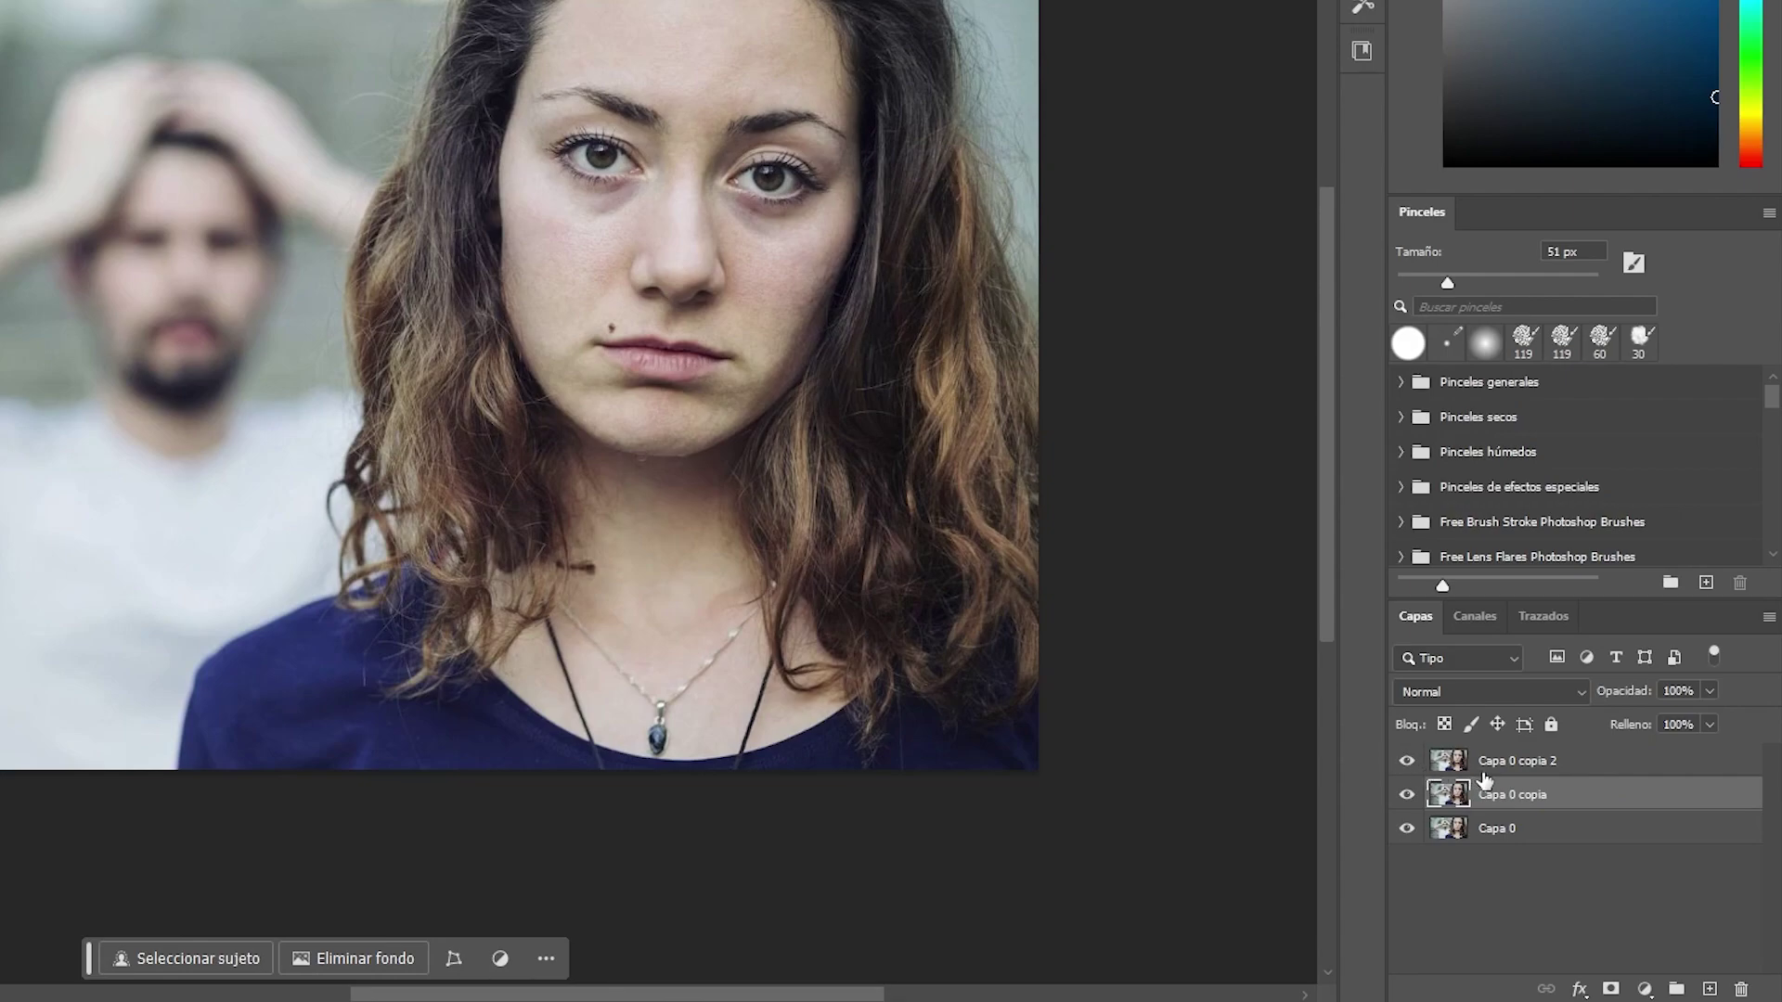
left_click(1407, 761)
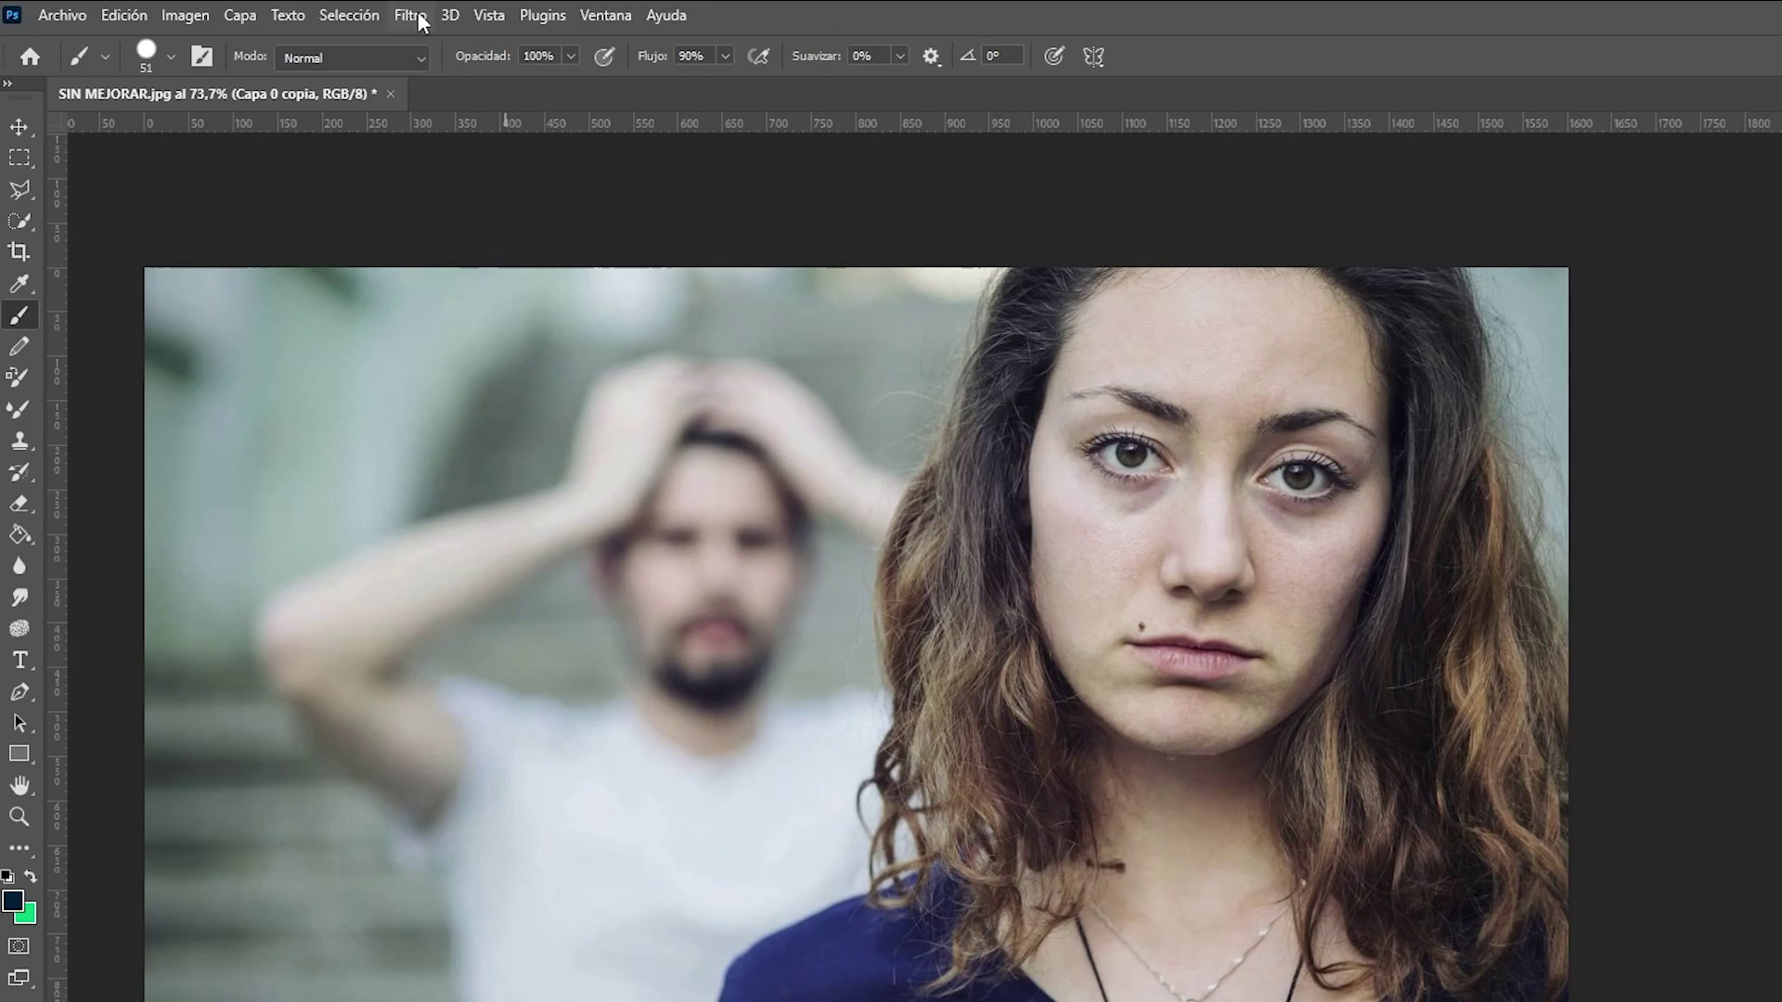
Apply a Gaussian blur of about 3,1 px radius to Capa 0 copia.
left_click(420, 20)
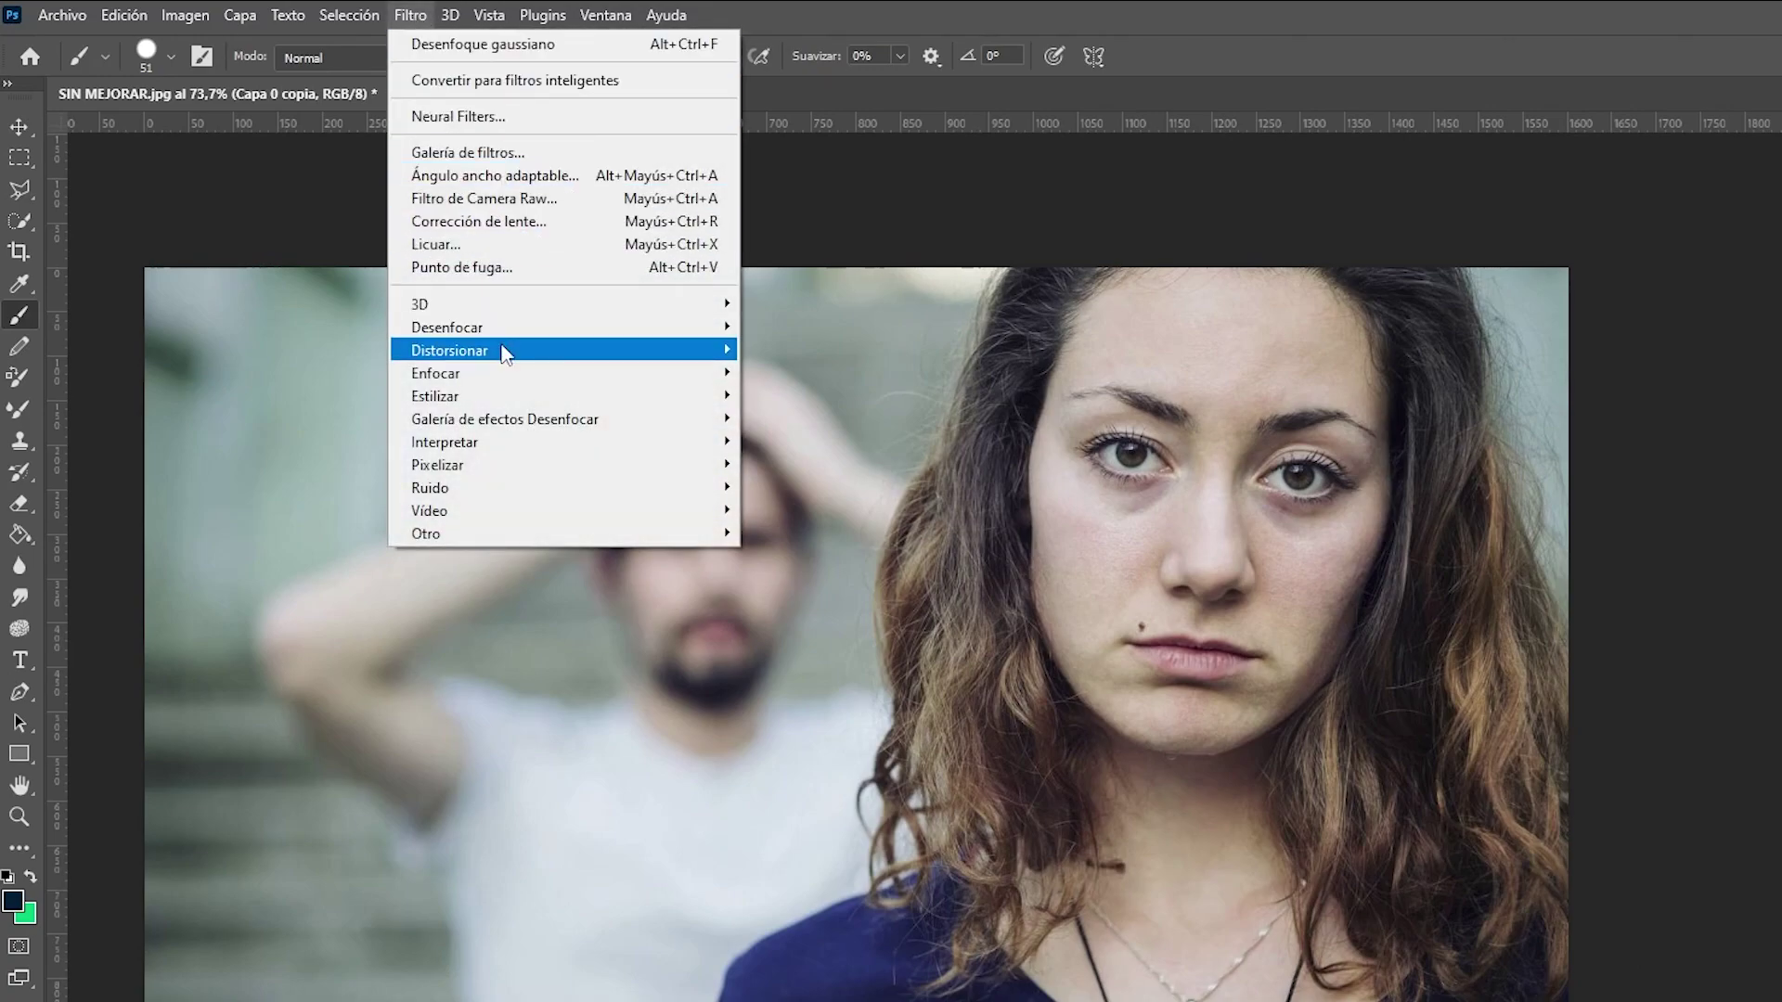
mouse_move(446, 326)
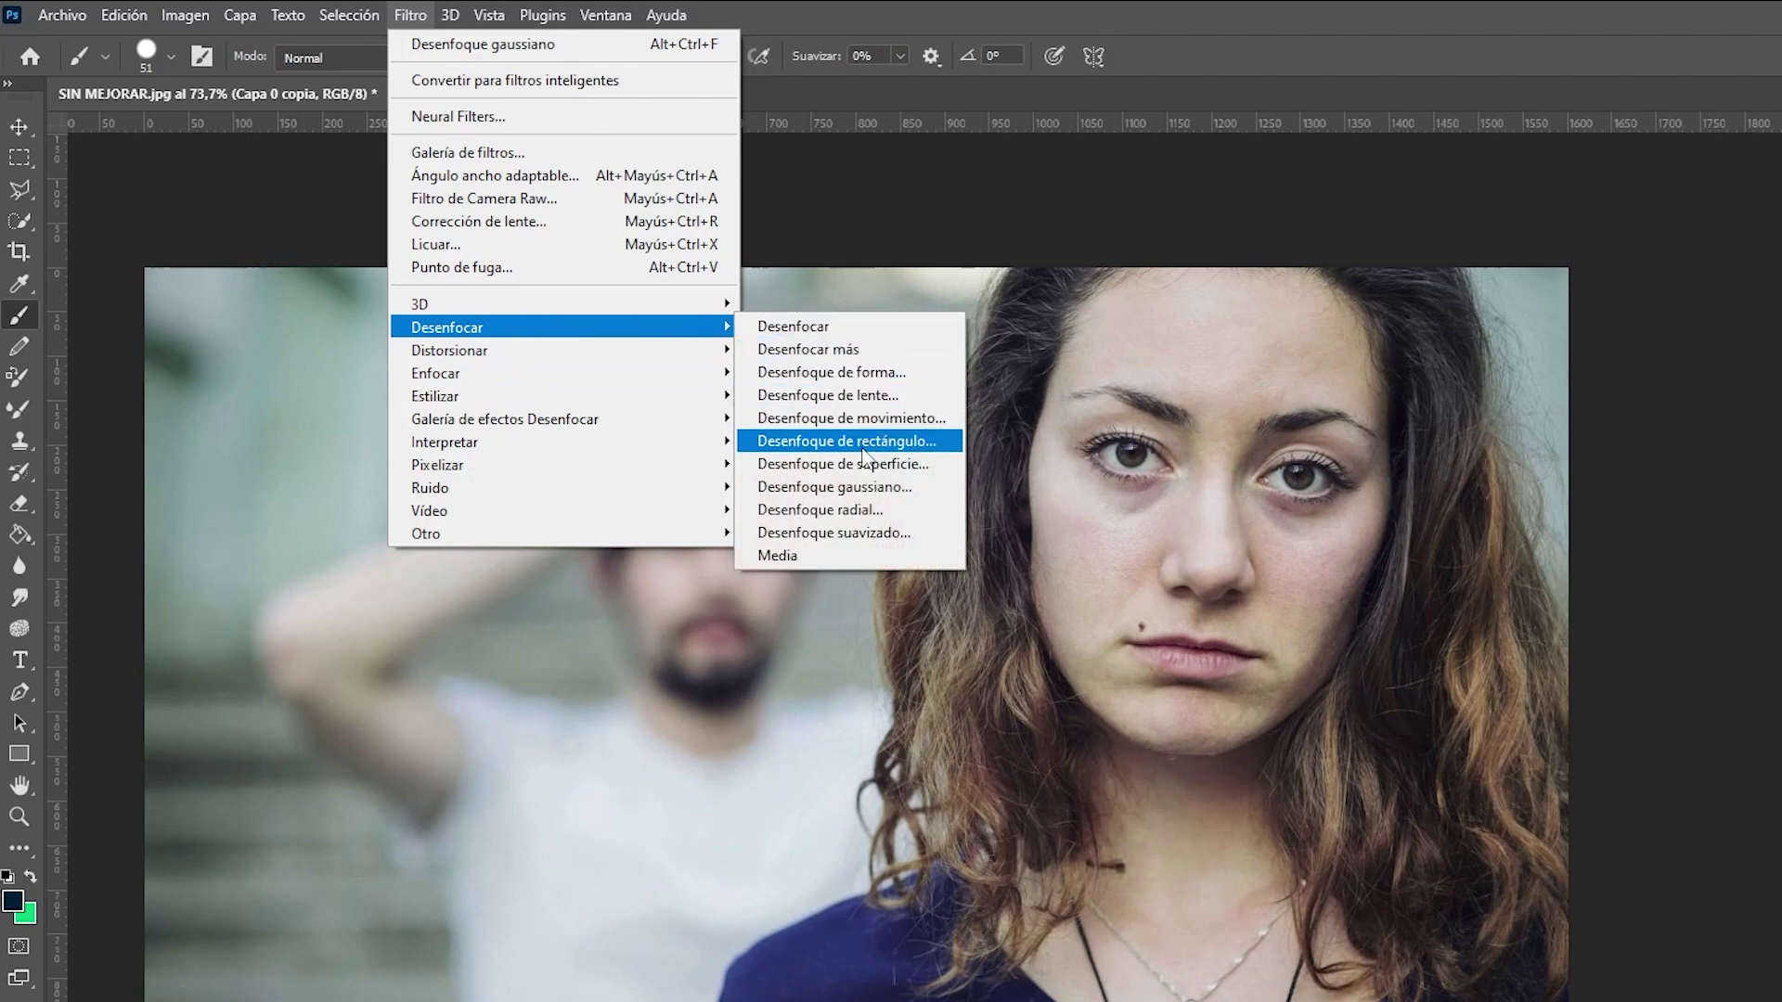
left_click(840, 489)
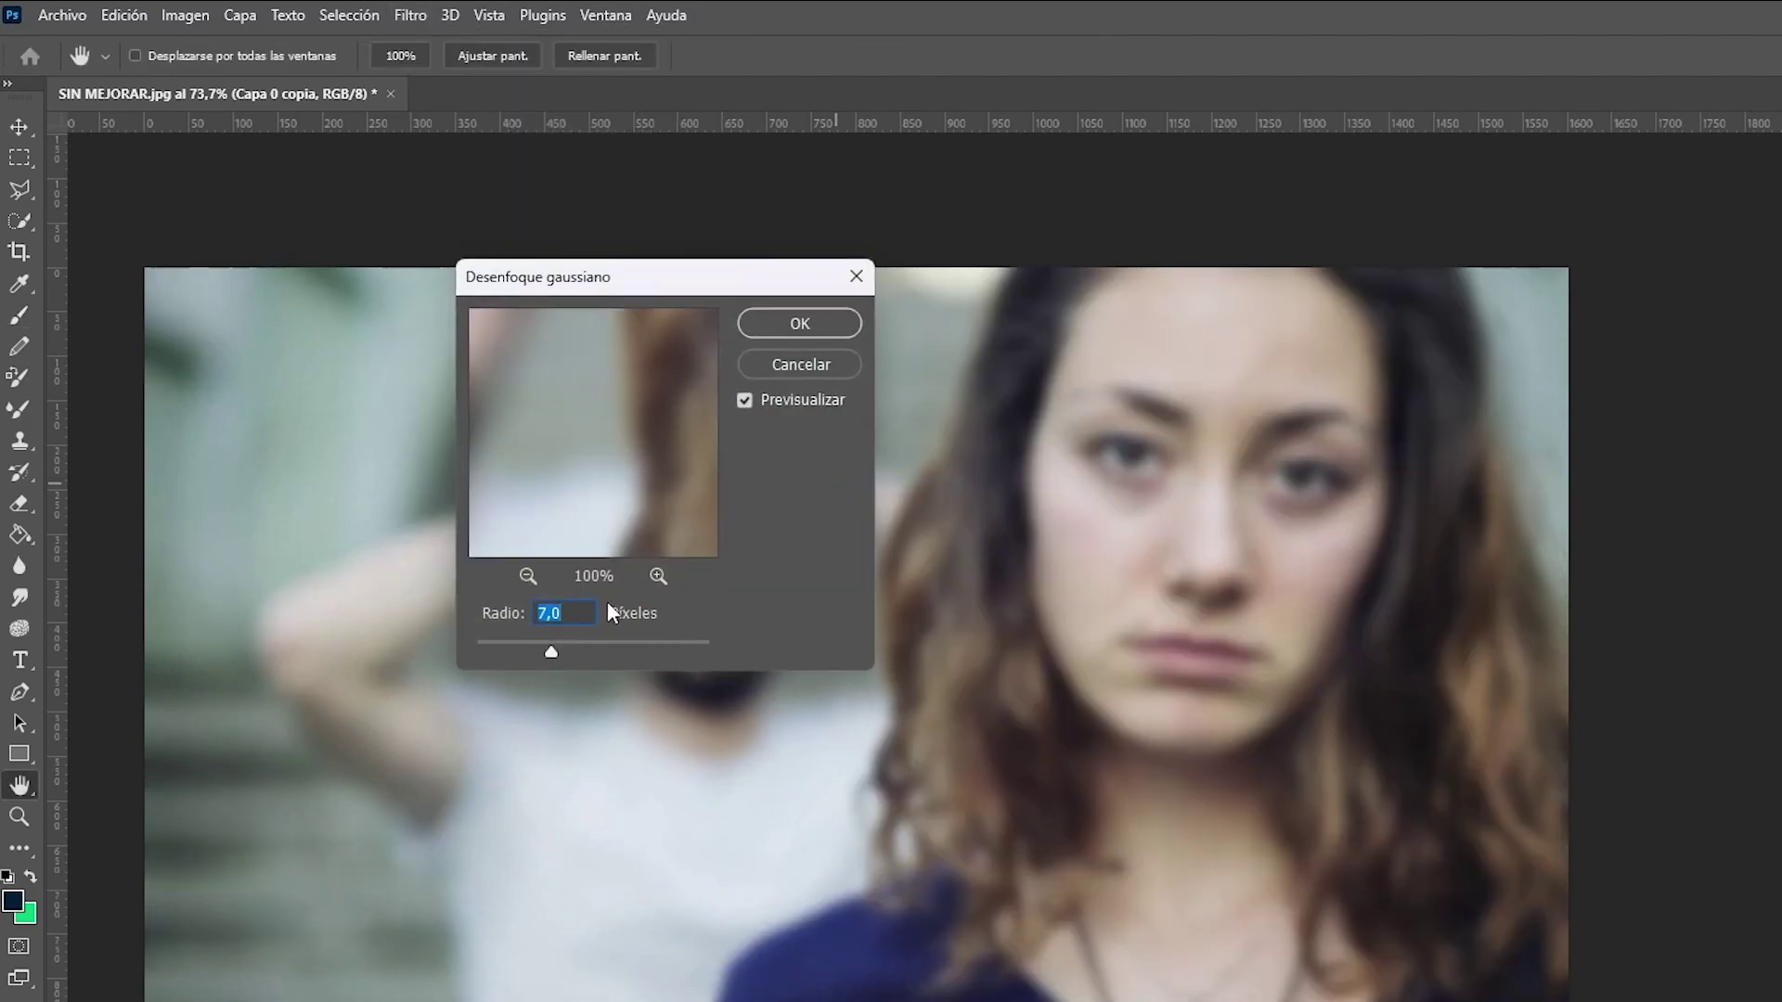
left_click_drag(530, 655, 514, 654)
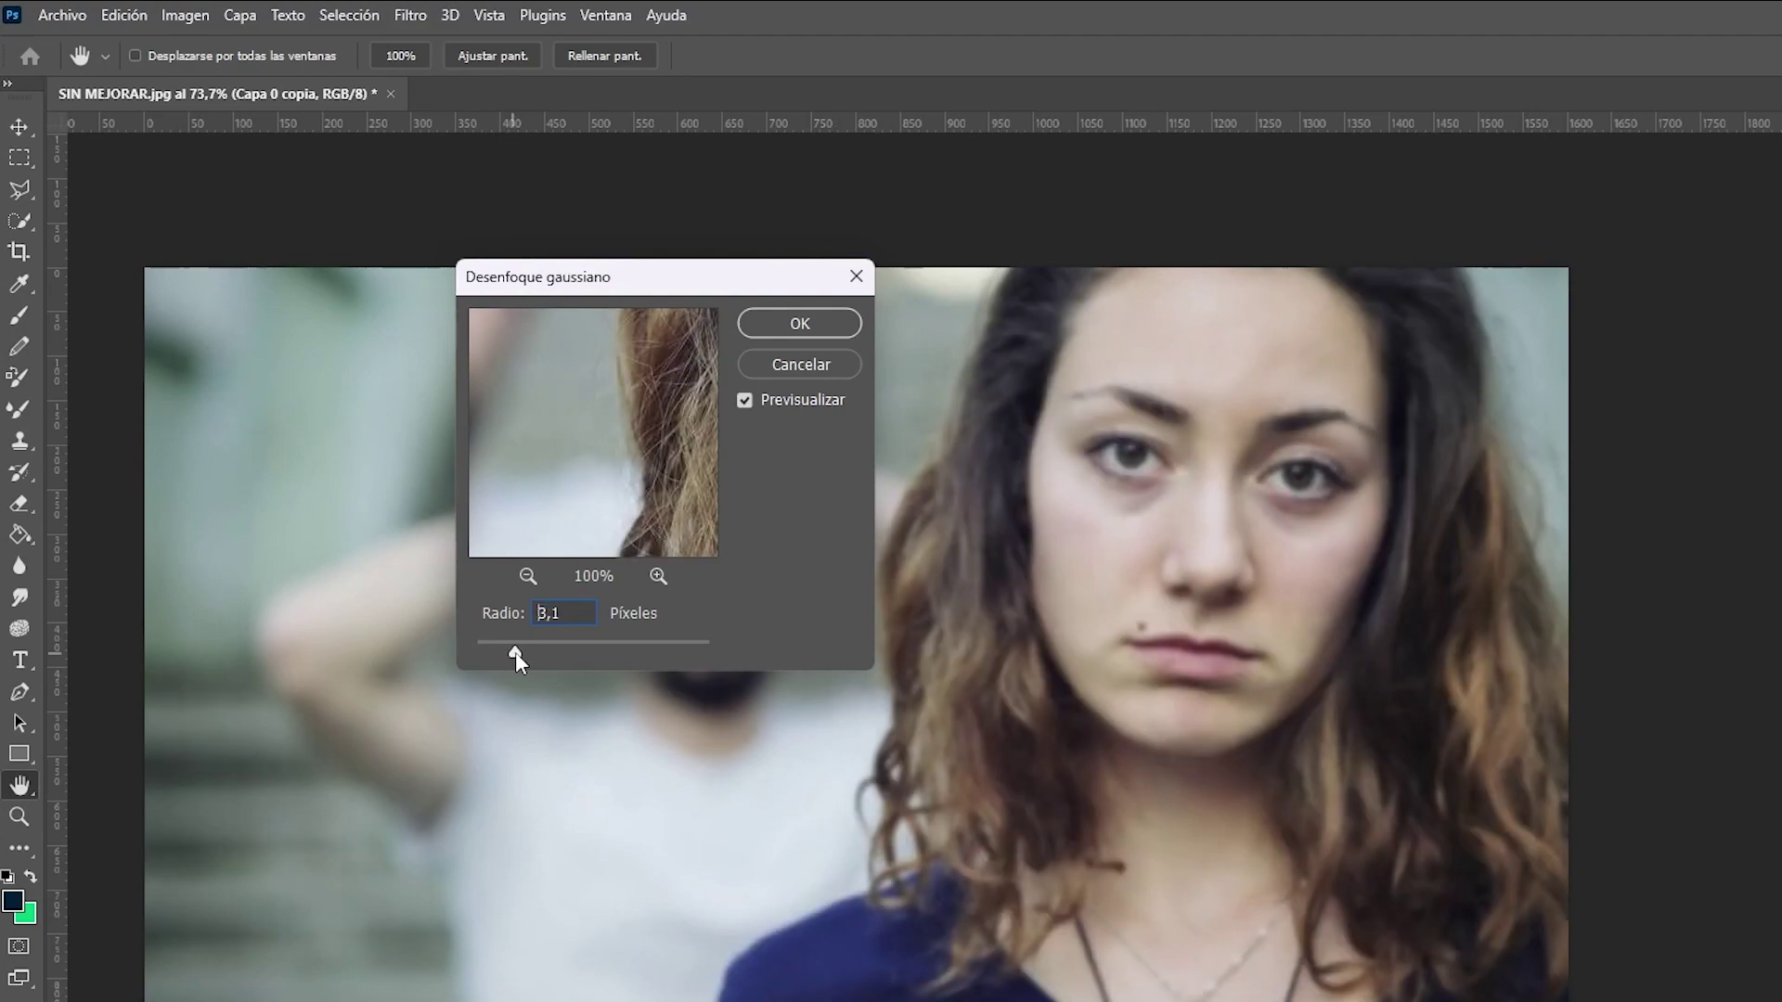
left_click(781, 321)
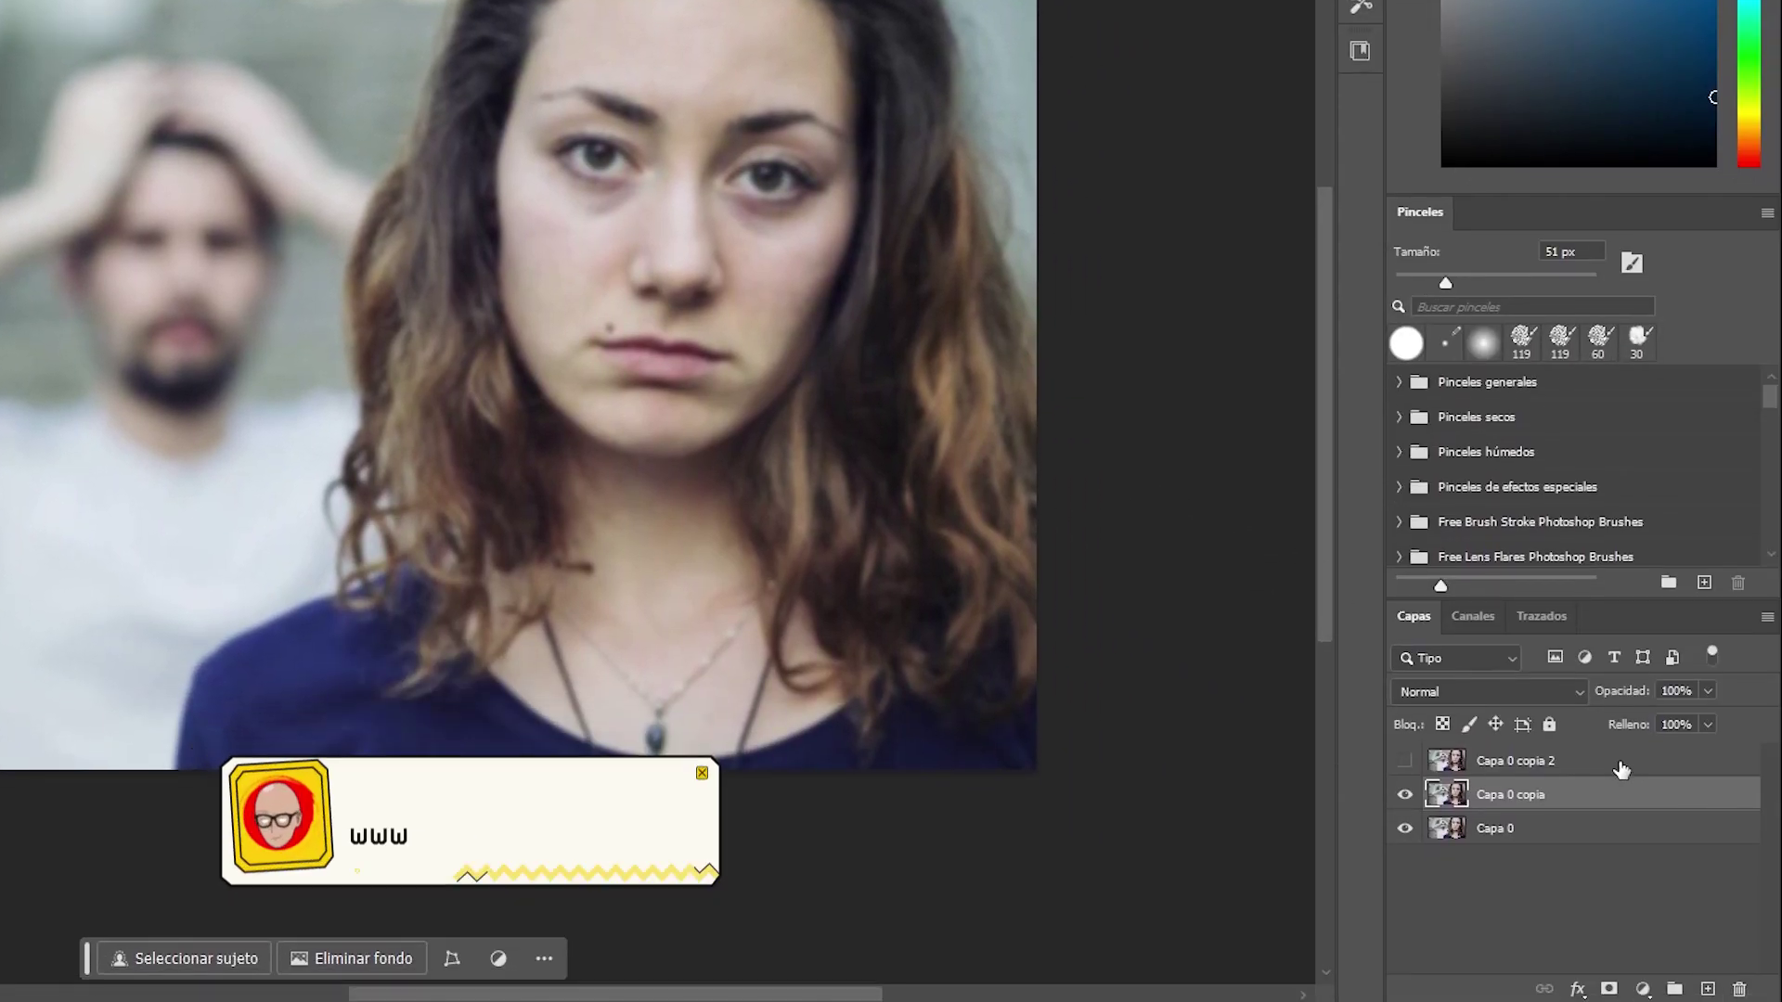
Show Capa 0 copia 2 and set Apply Image's source layer to Capa 0 copia.
left_click(1621, 766)
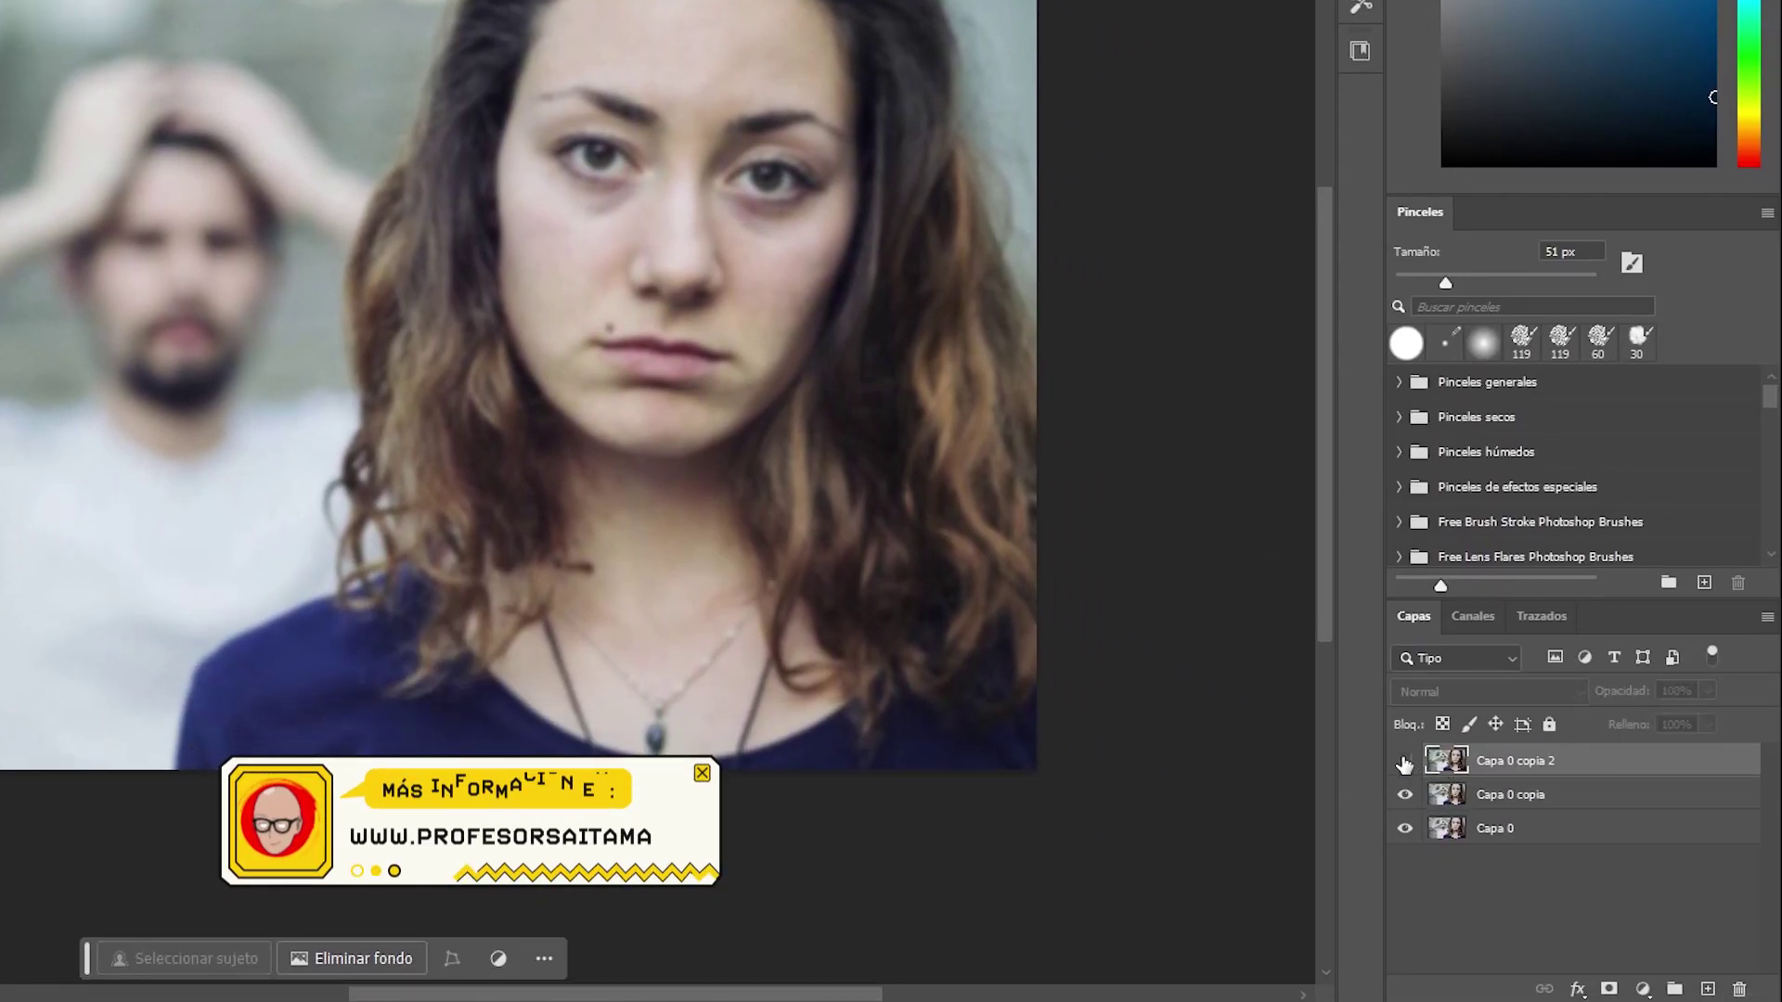
left_click(1405, 760)
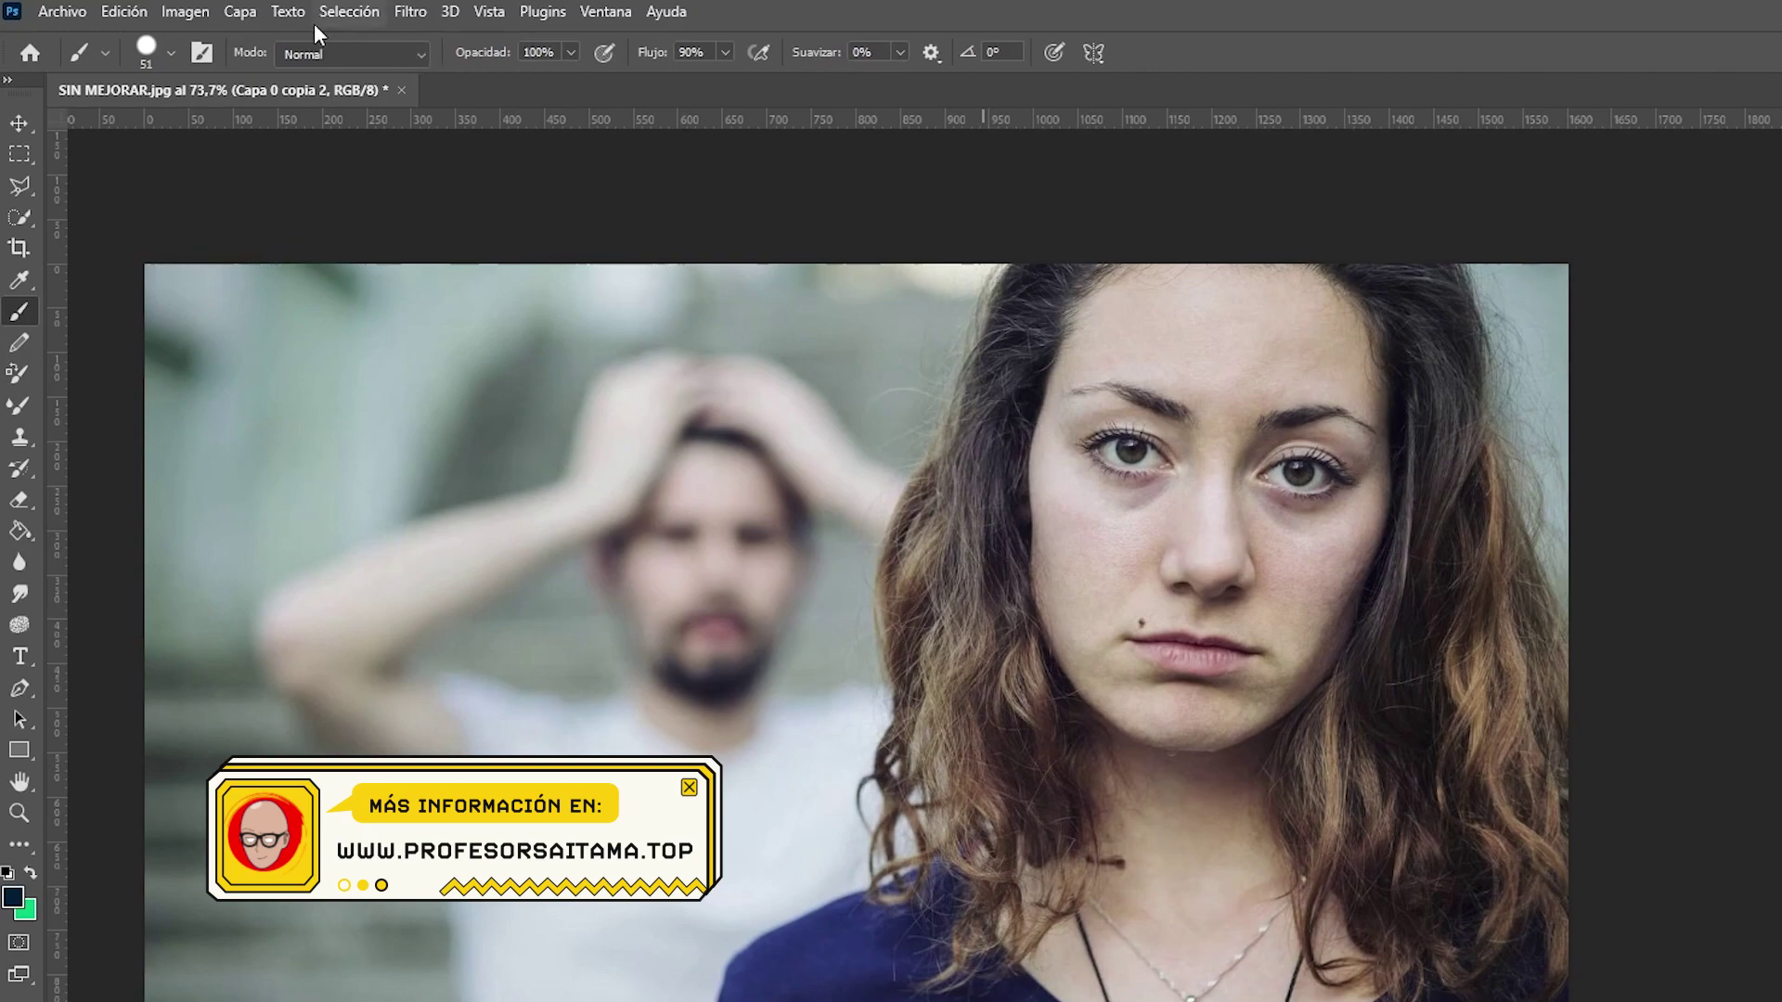
left_click(186, 12)
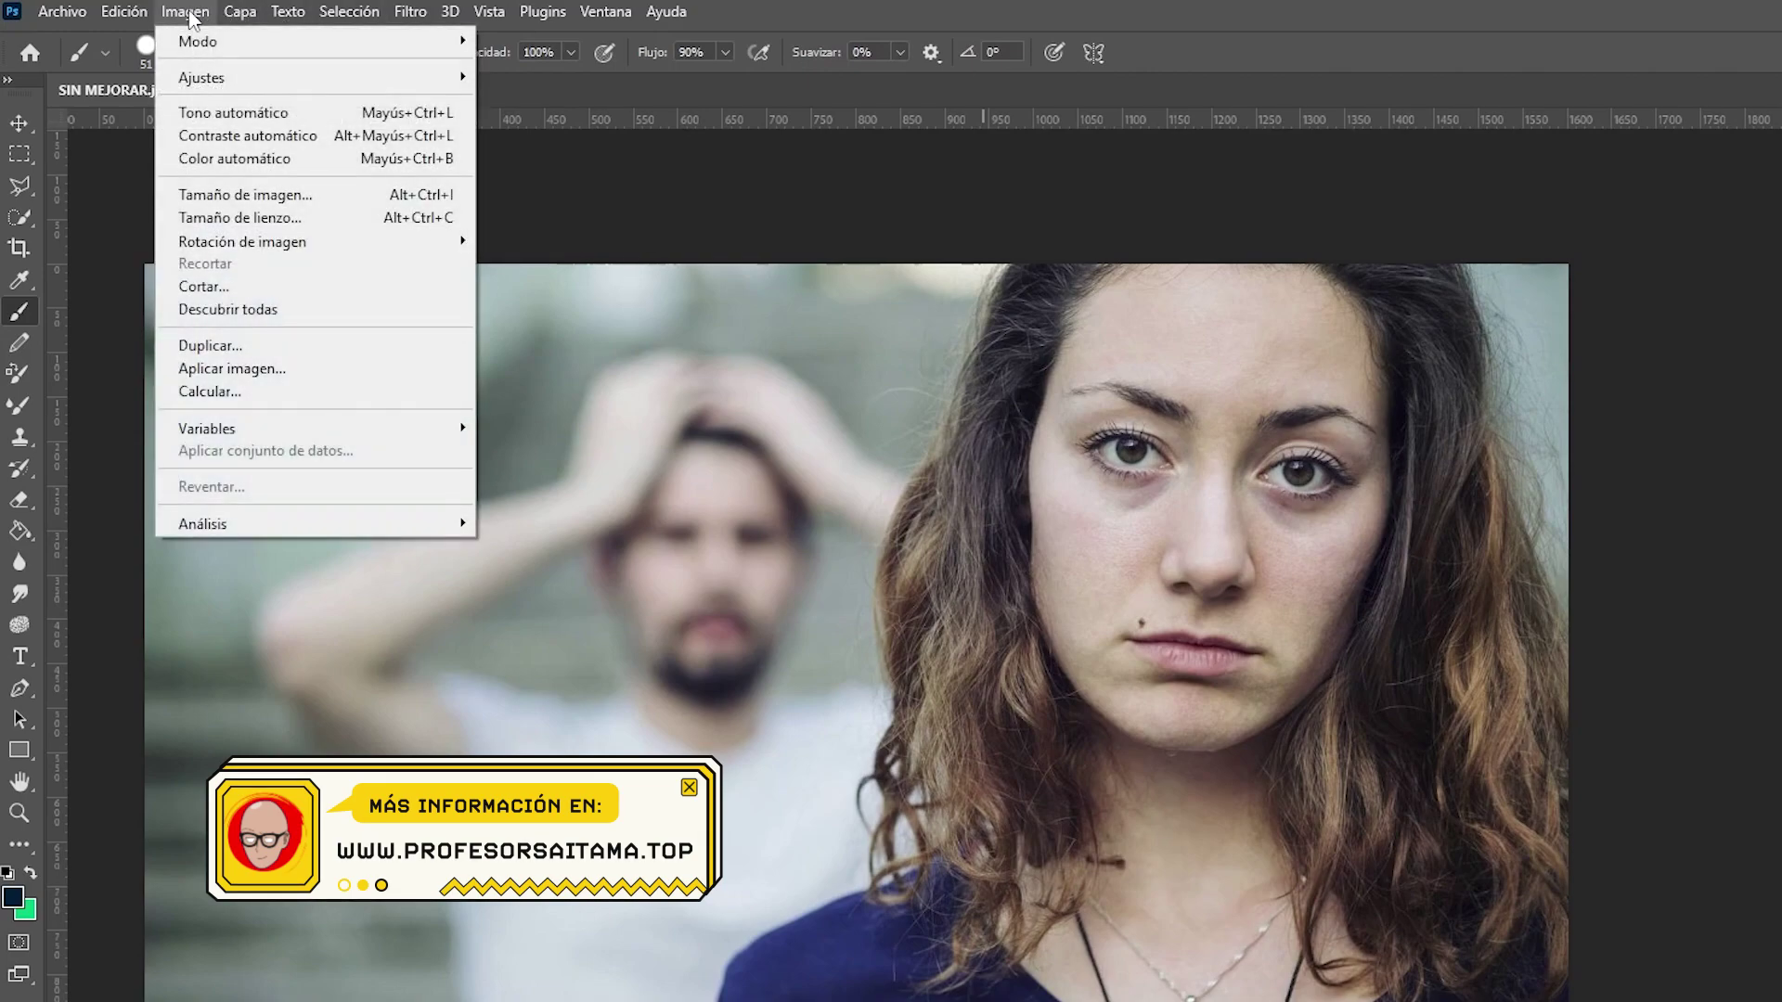
left_click(259, 370)
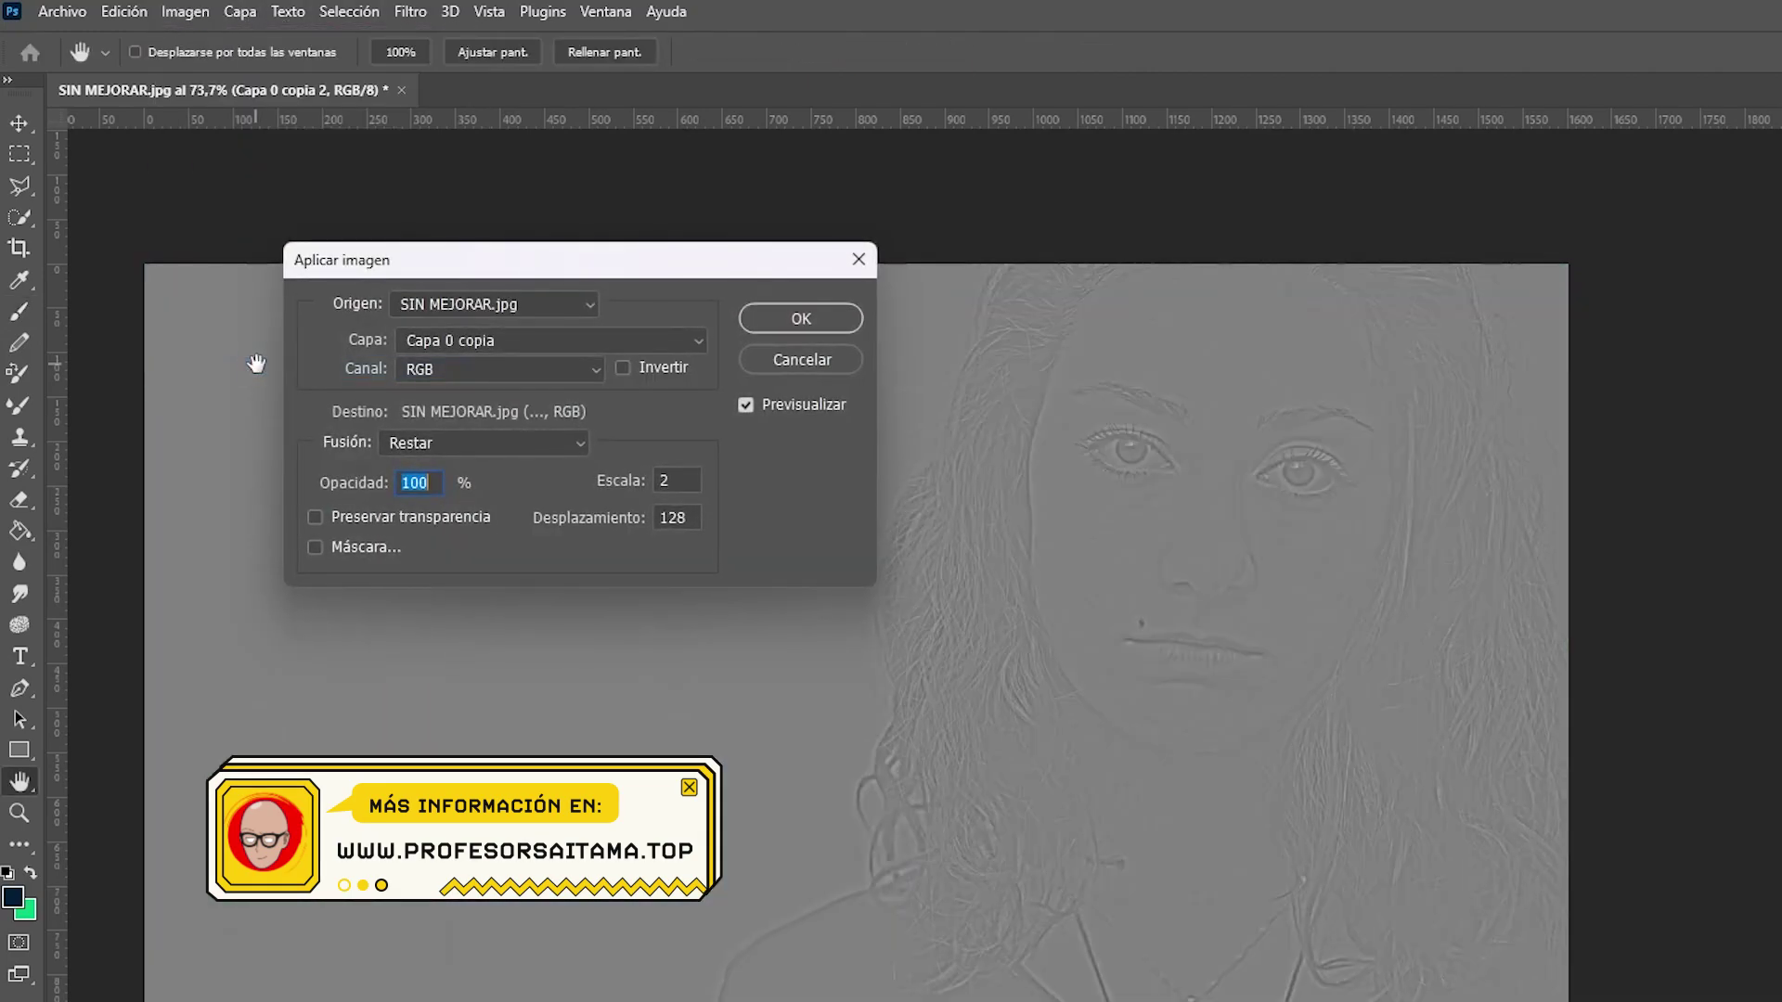
left_click(454, 346)
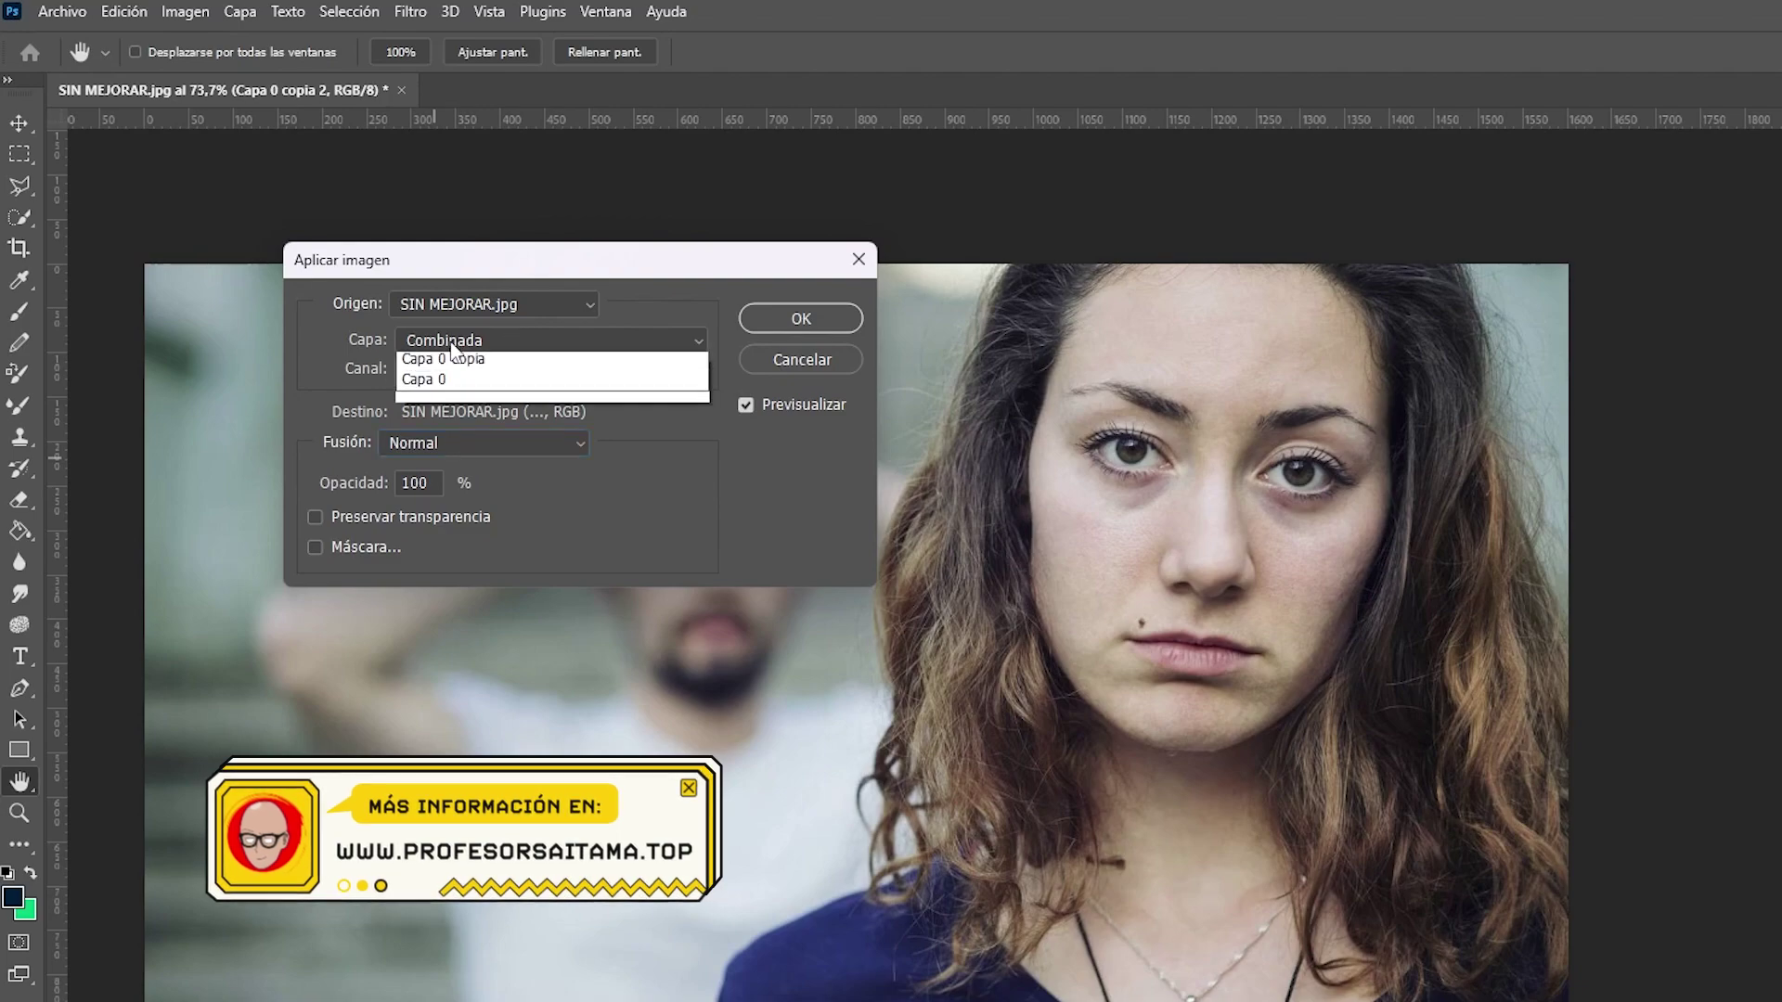
key("Down")
key("Down")
key("Down")
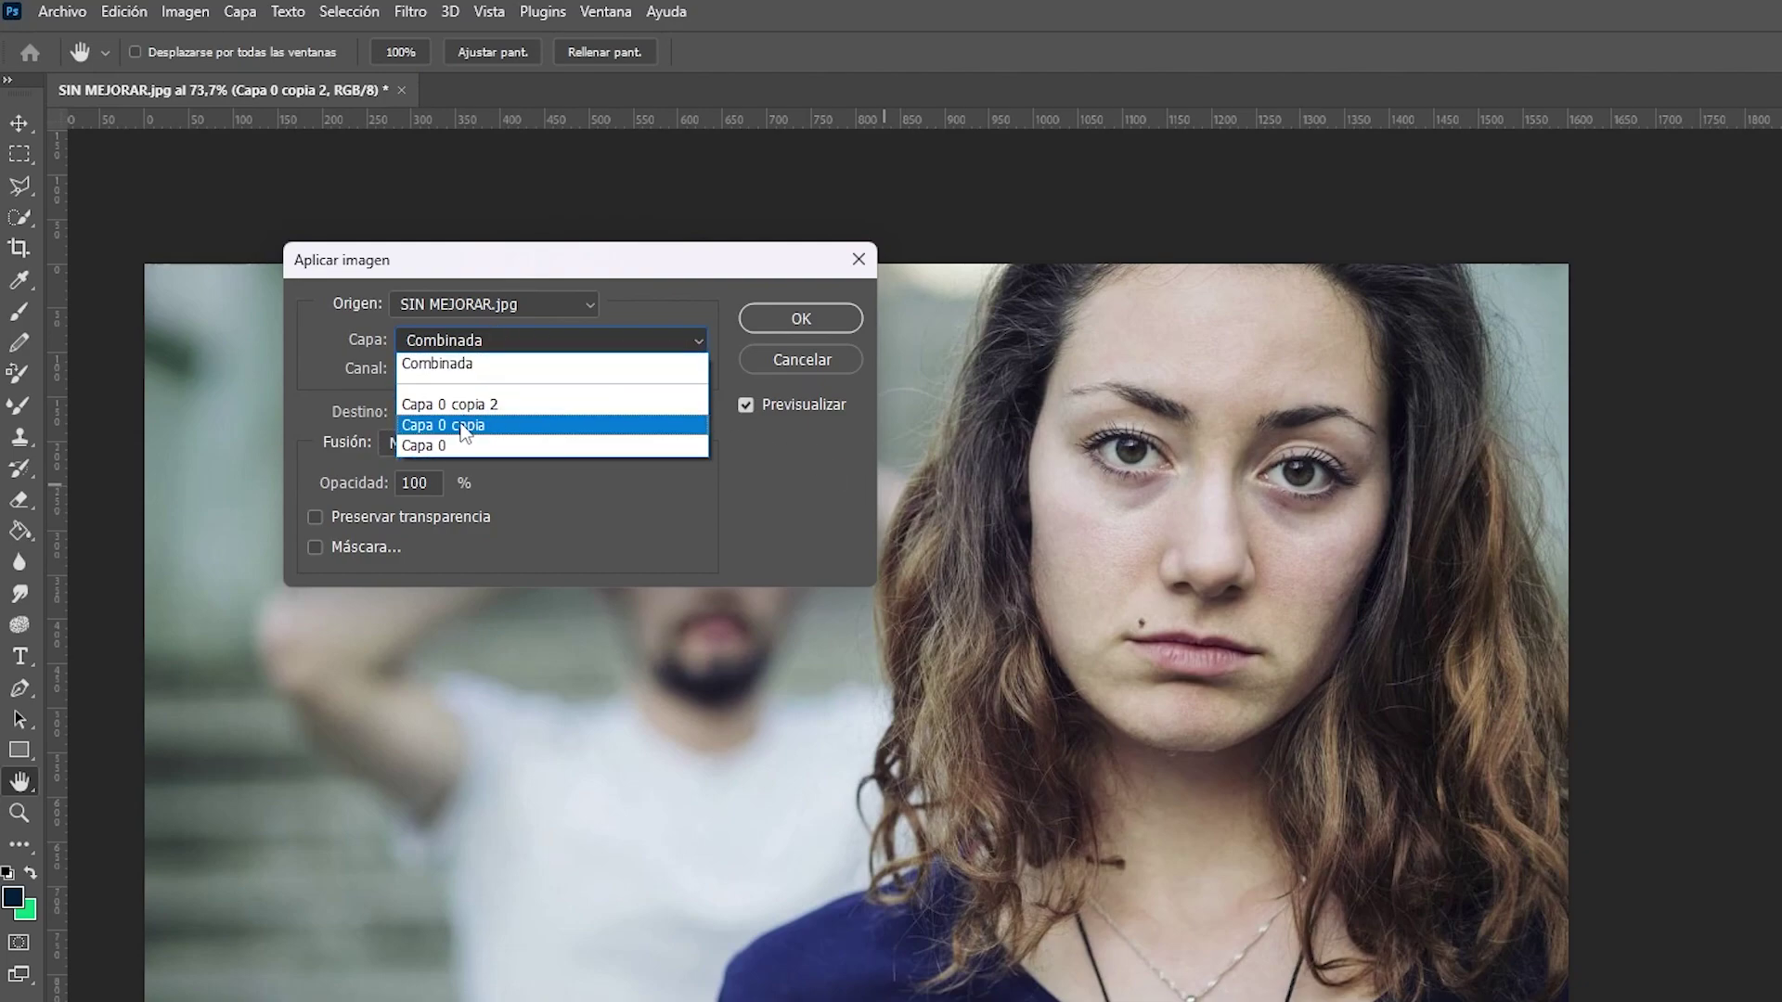
left_click(464, 427)
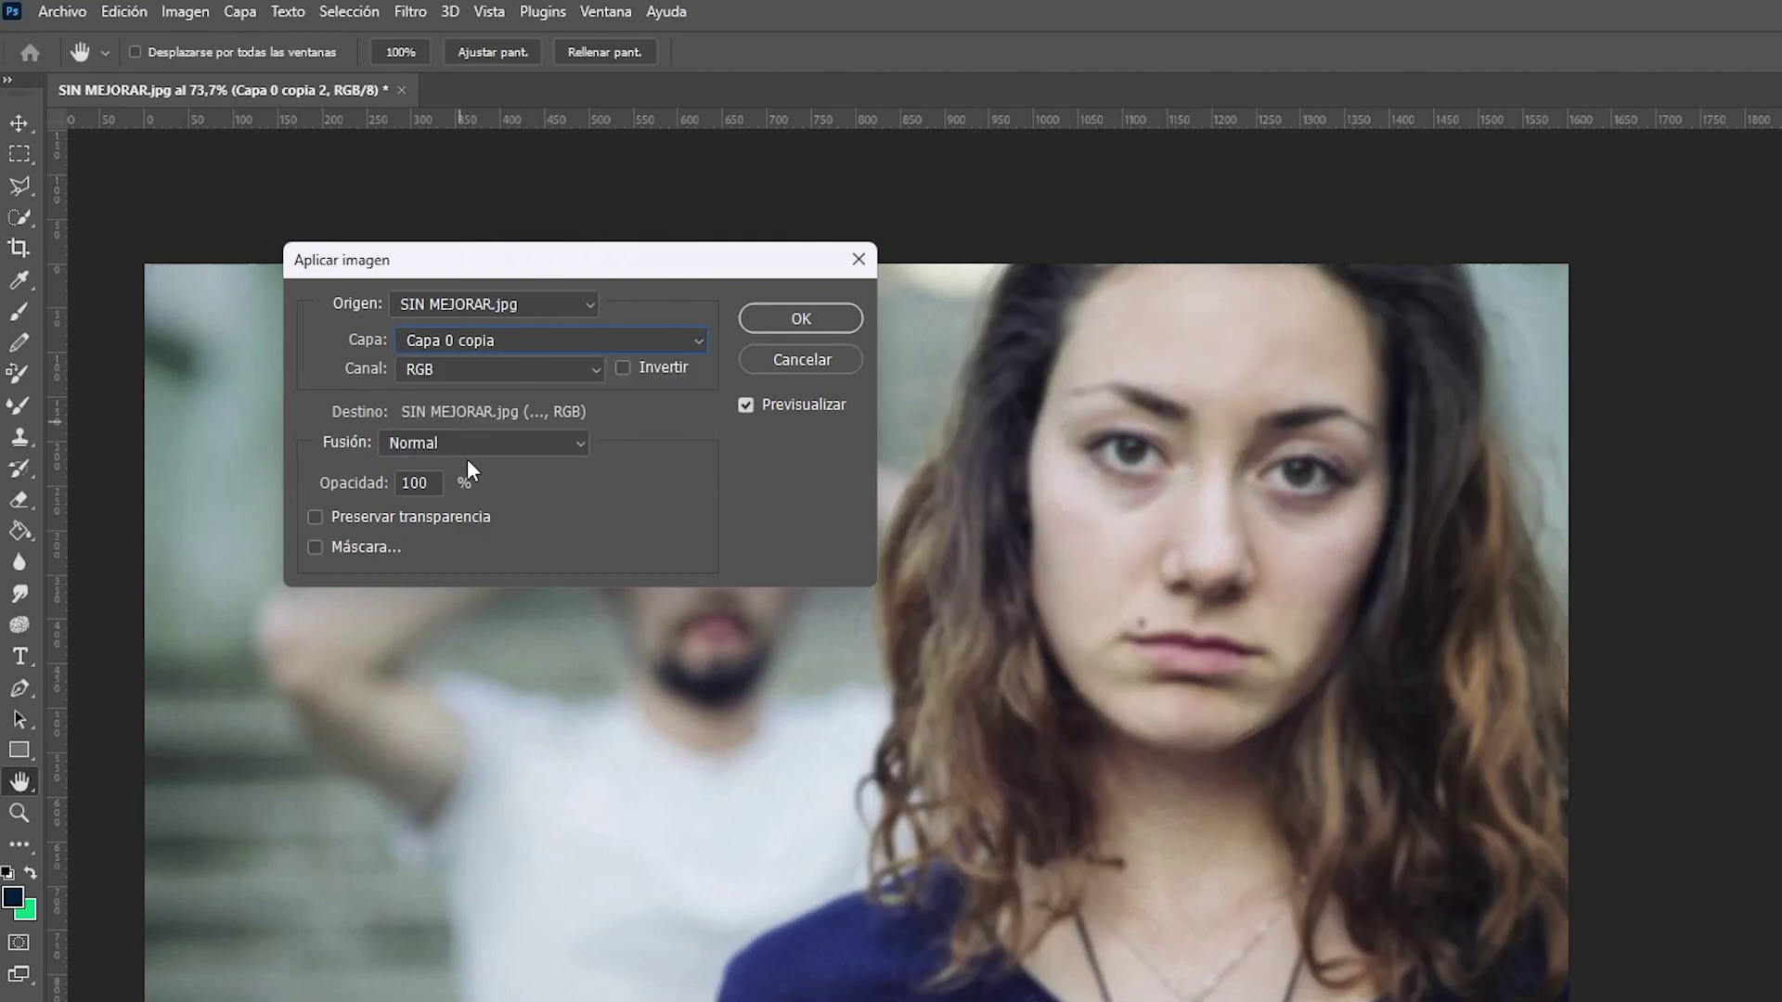
Apply it with Restar blending, scale 2, offset 128, and set the layer to Luz lineal.
left_click(427, 446)
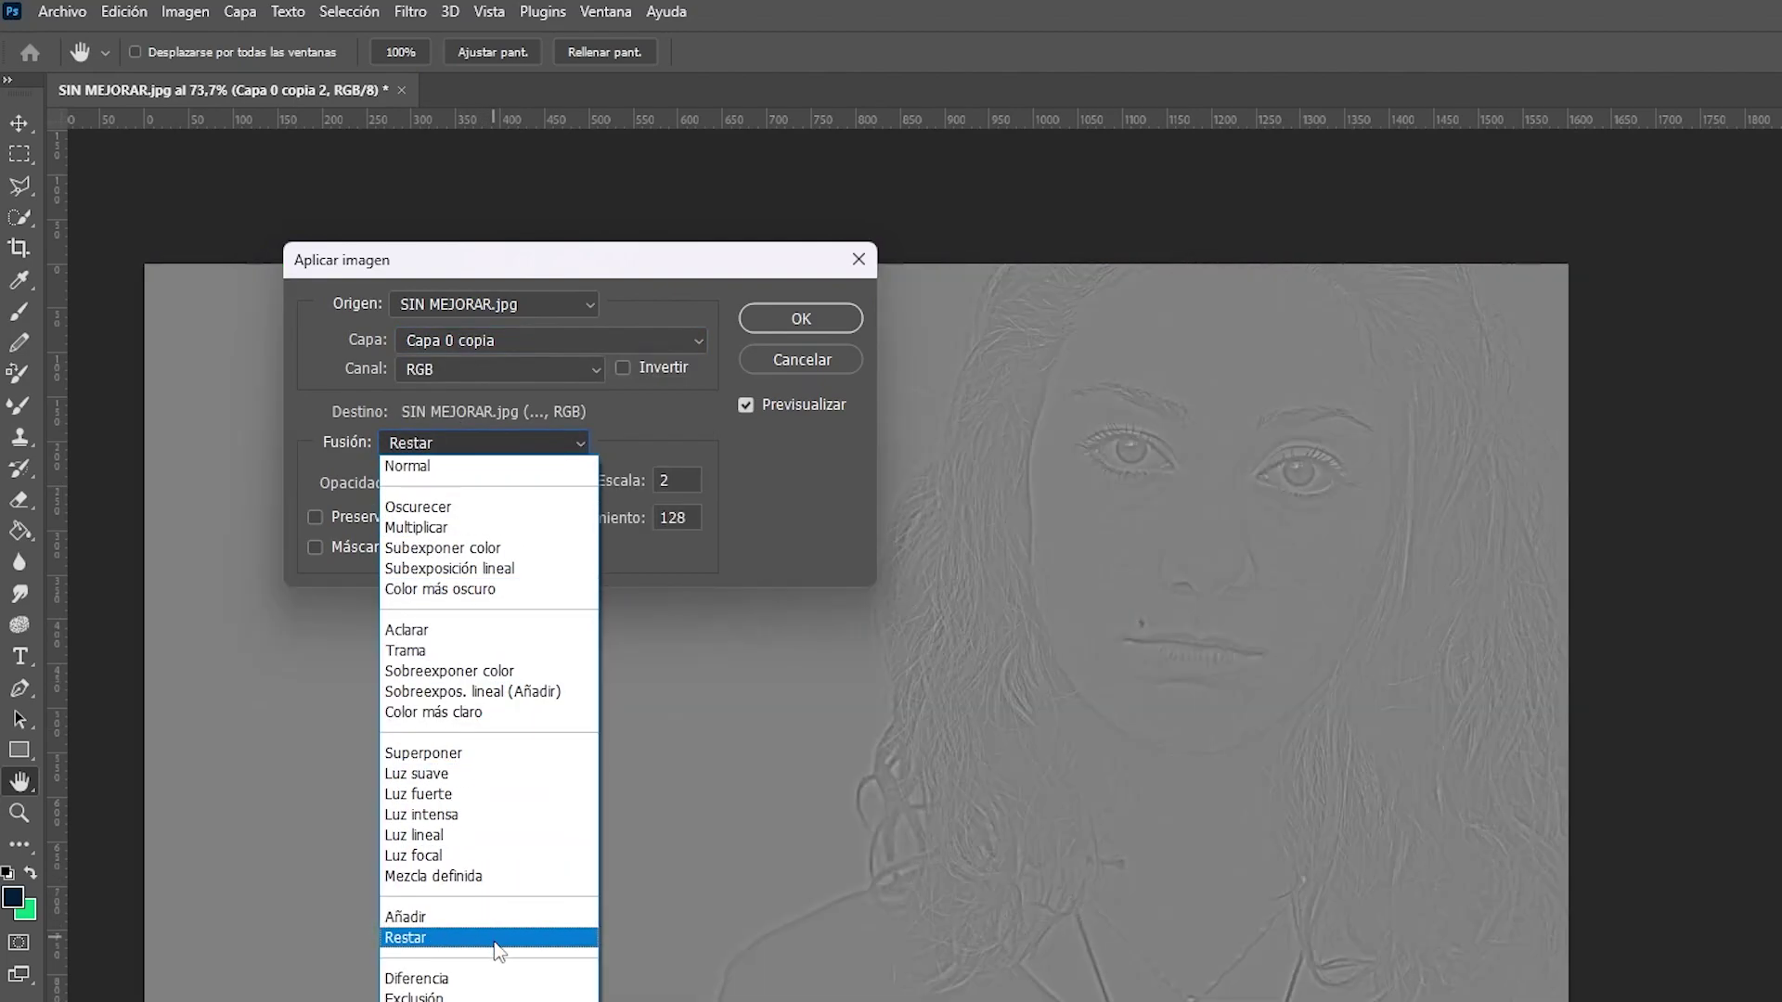
left_click(495, 939)
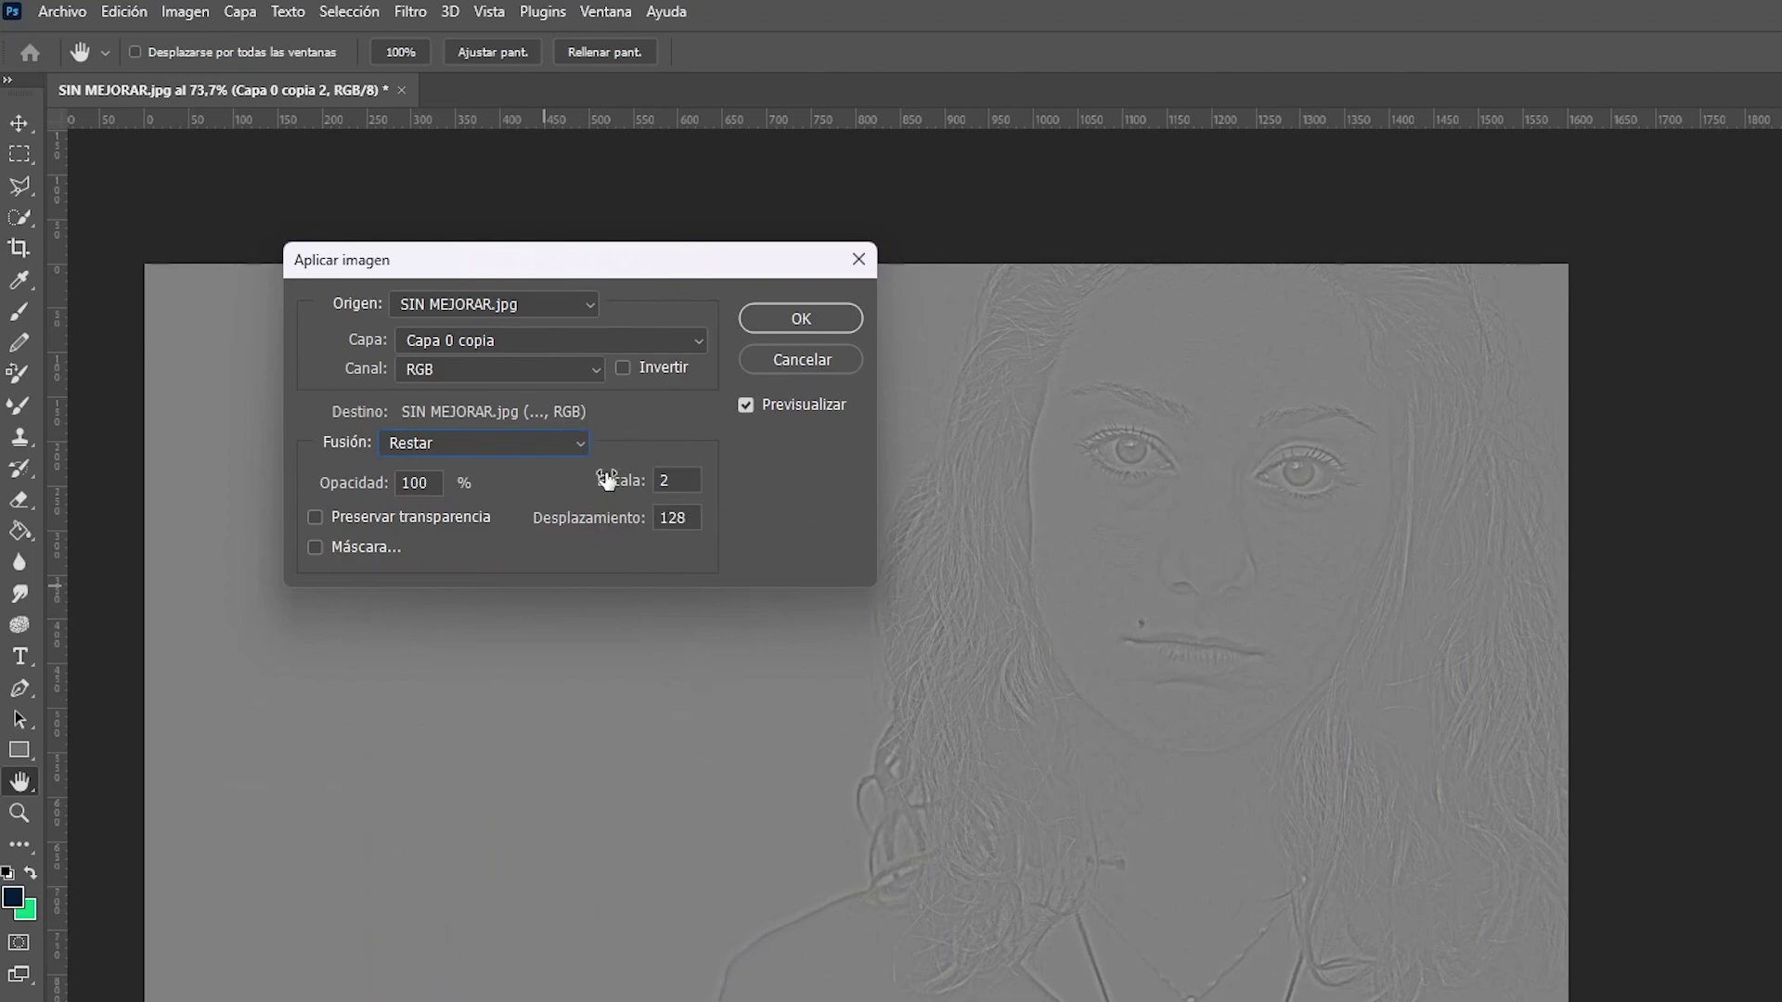
double_click(679, 482)
double_click(692, 517)
left_click(800, 318)
key("b")
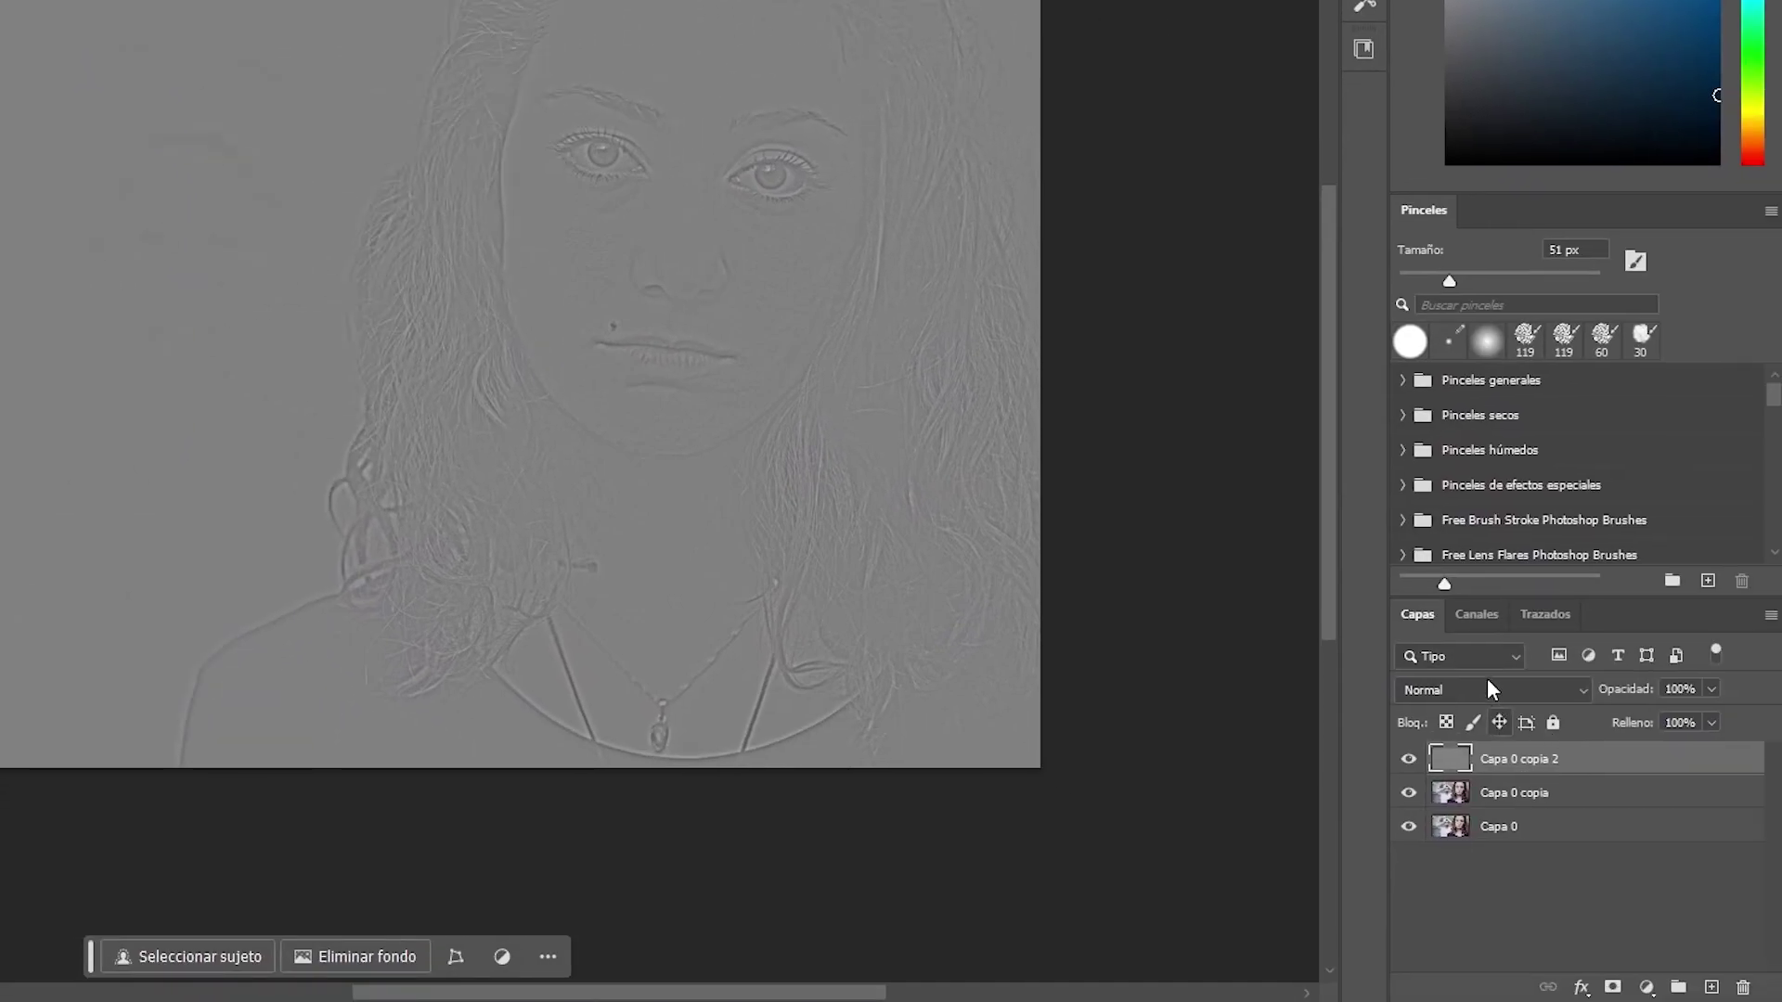
left_click(1548, 692)
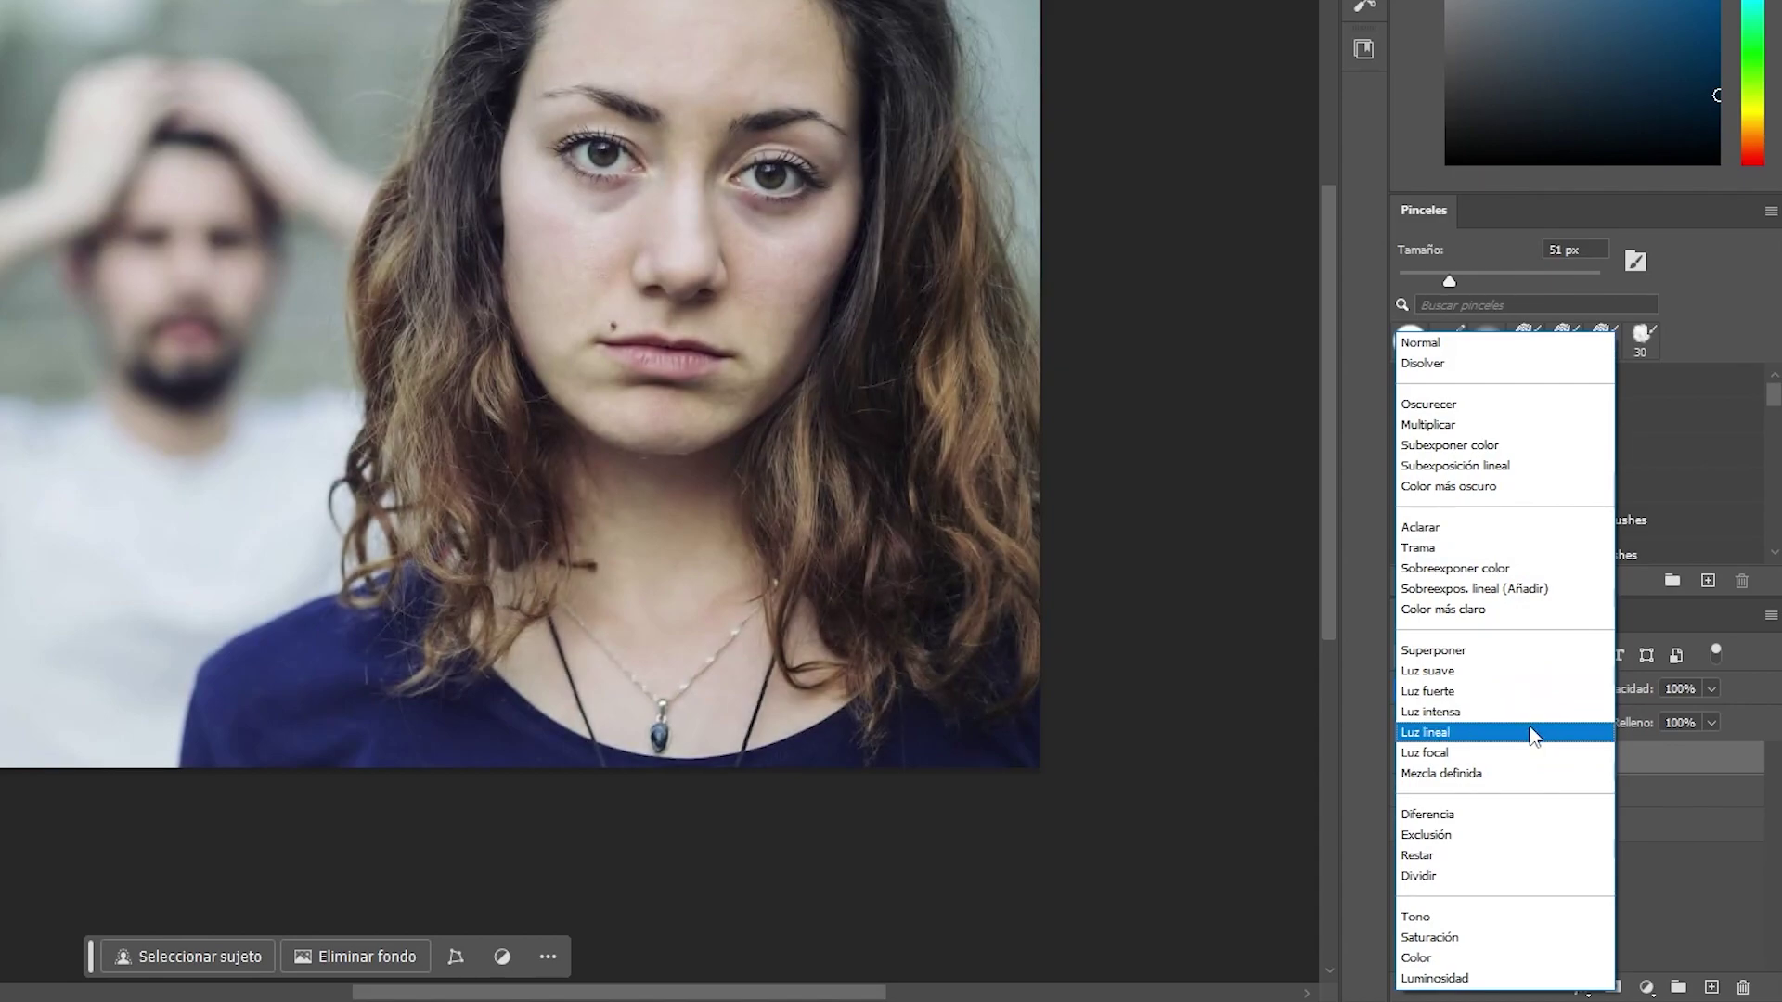
left_click(1532, 734)
mouse_move(1601, 841)
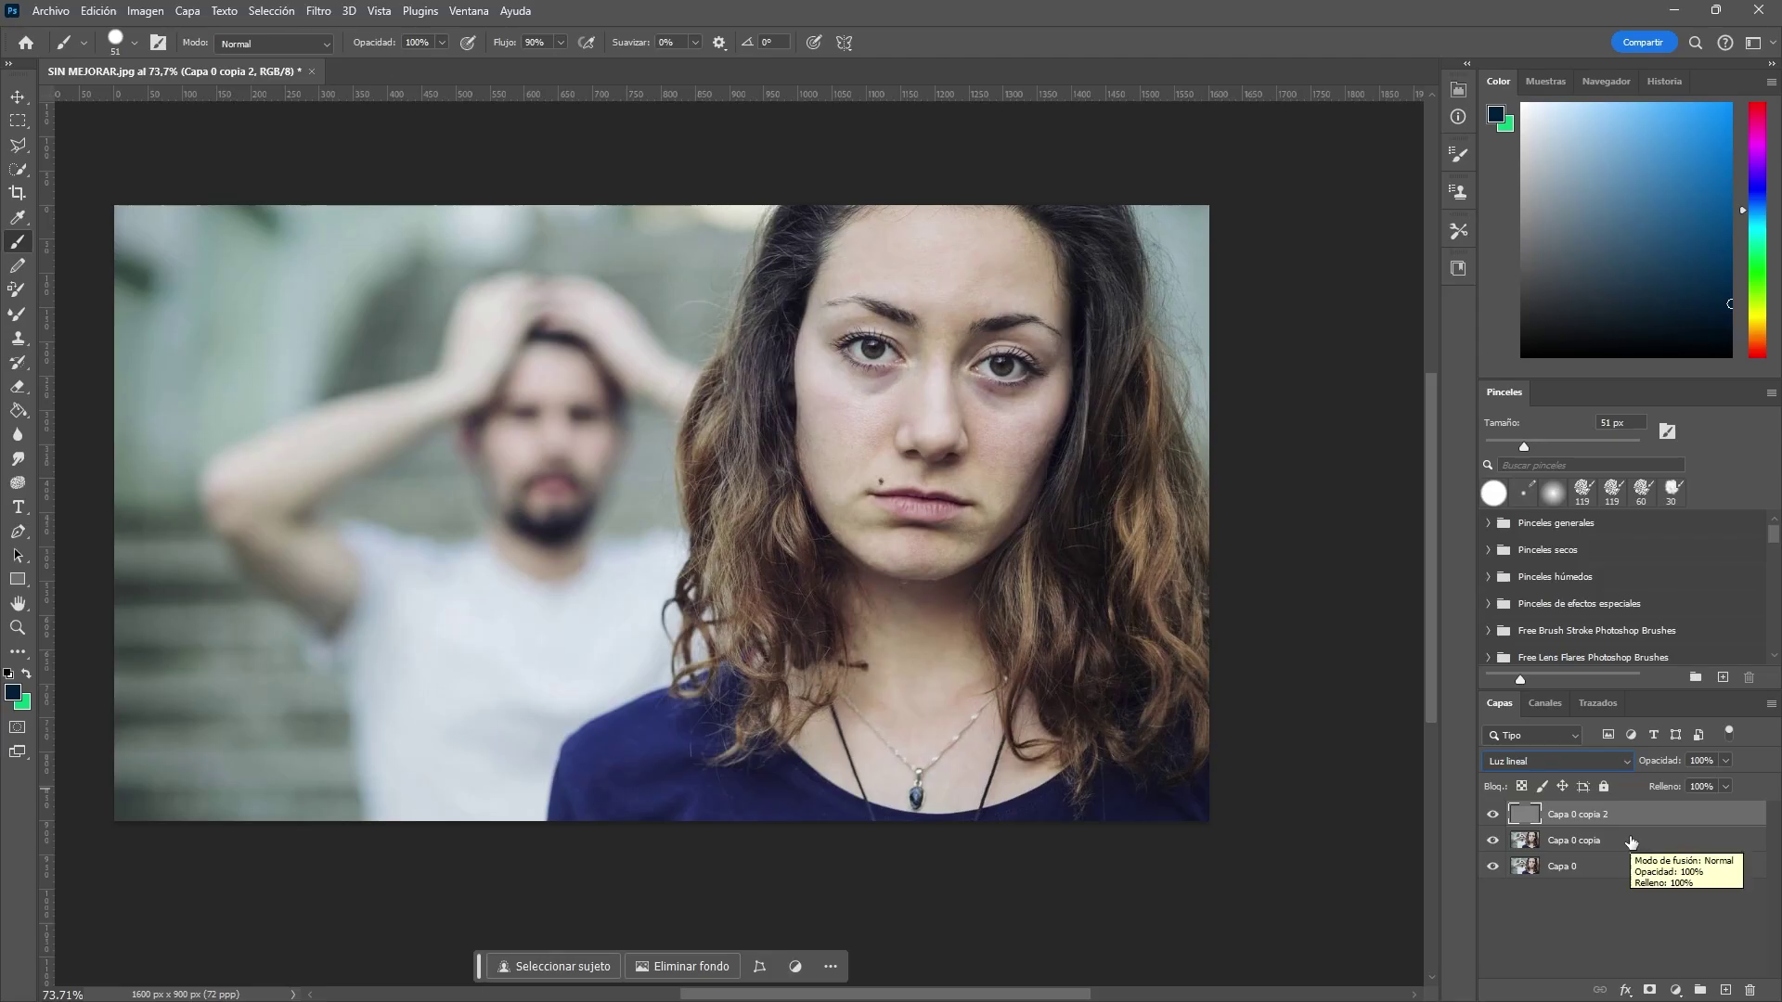
Blur Capa 0 copia with a 7,4 px Gaussian blur, then select both copies.
left_click(1631, 842)
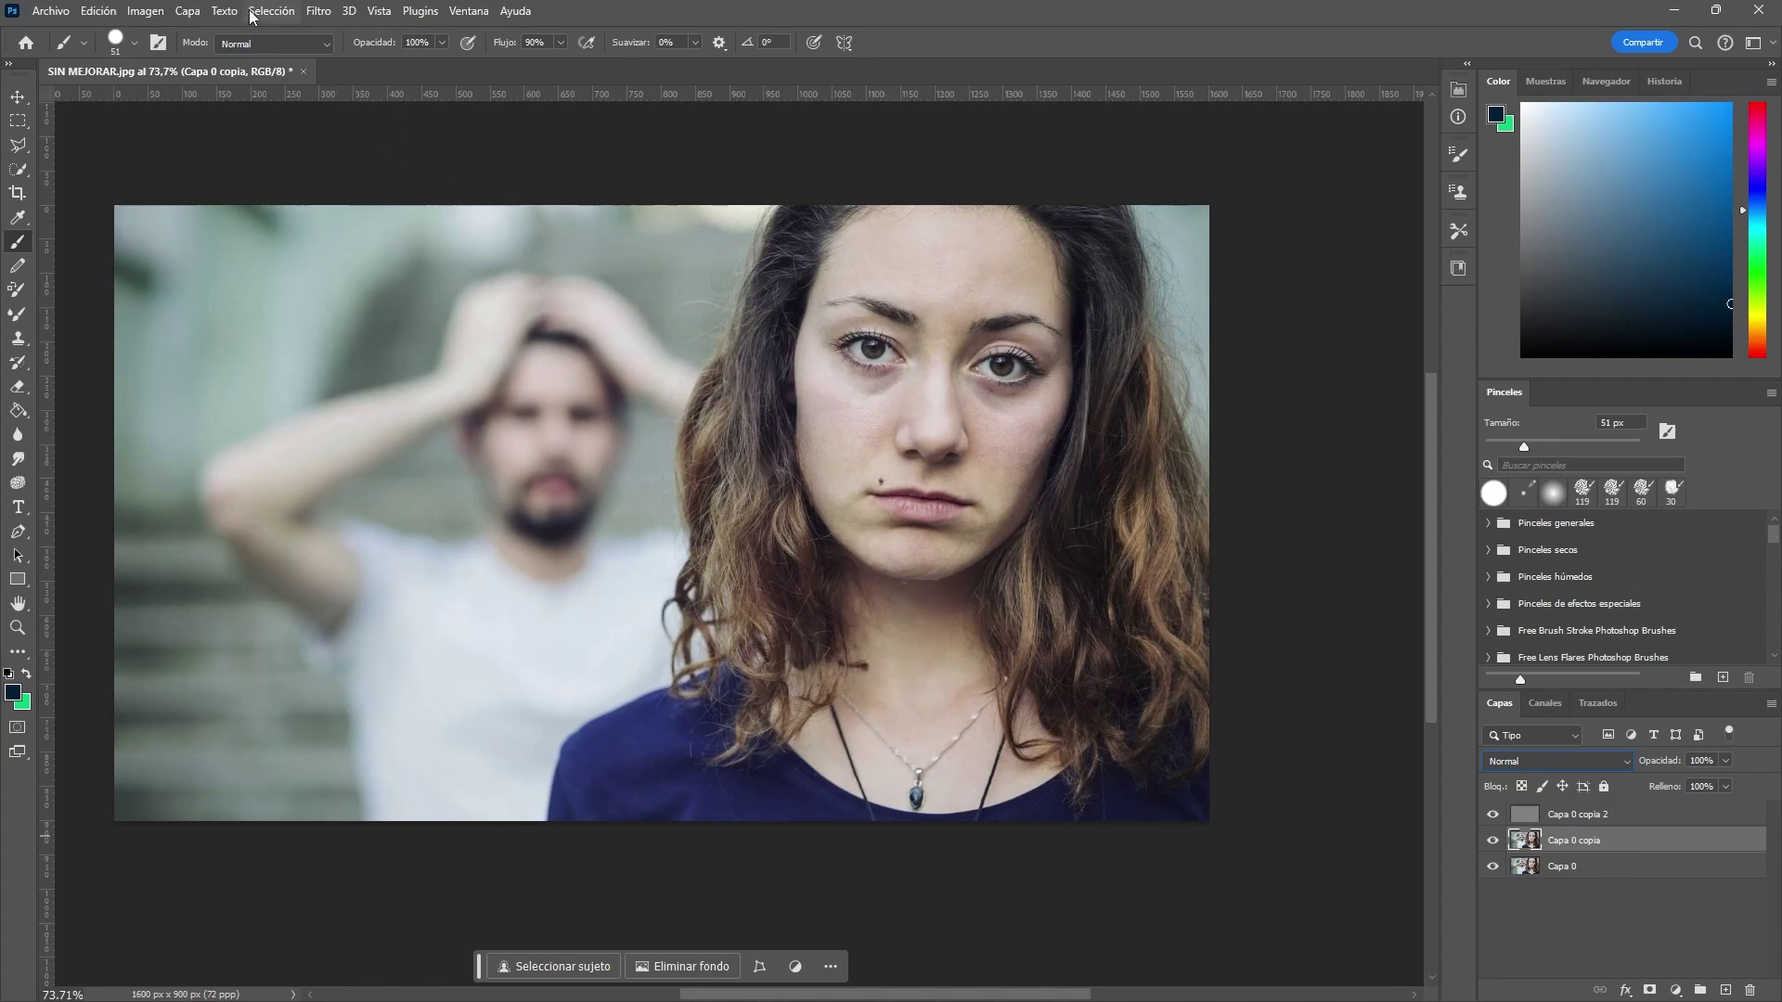
left_click(318, 12)
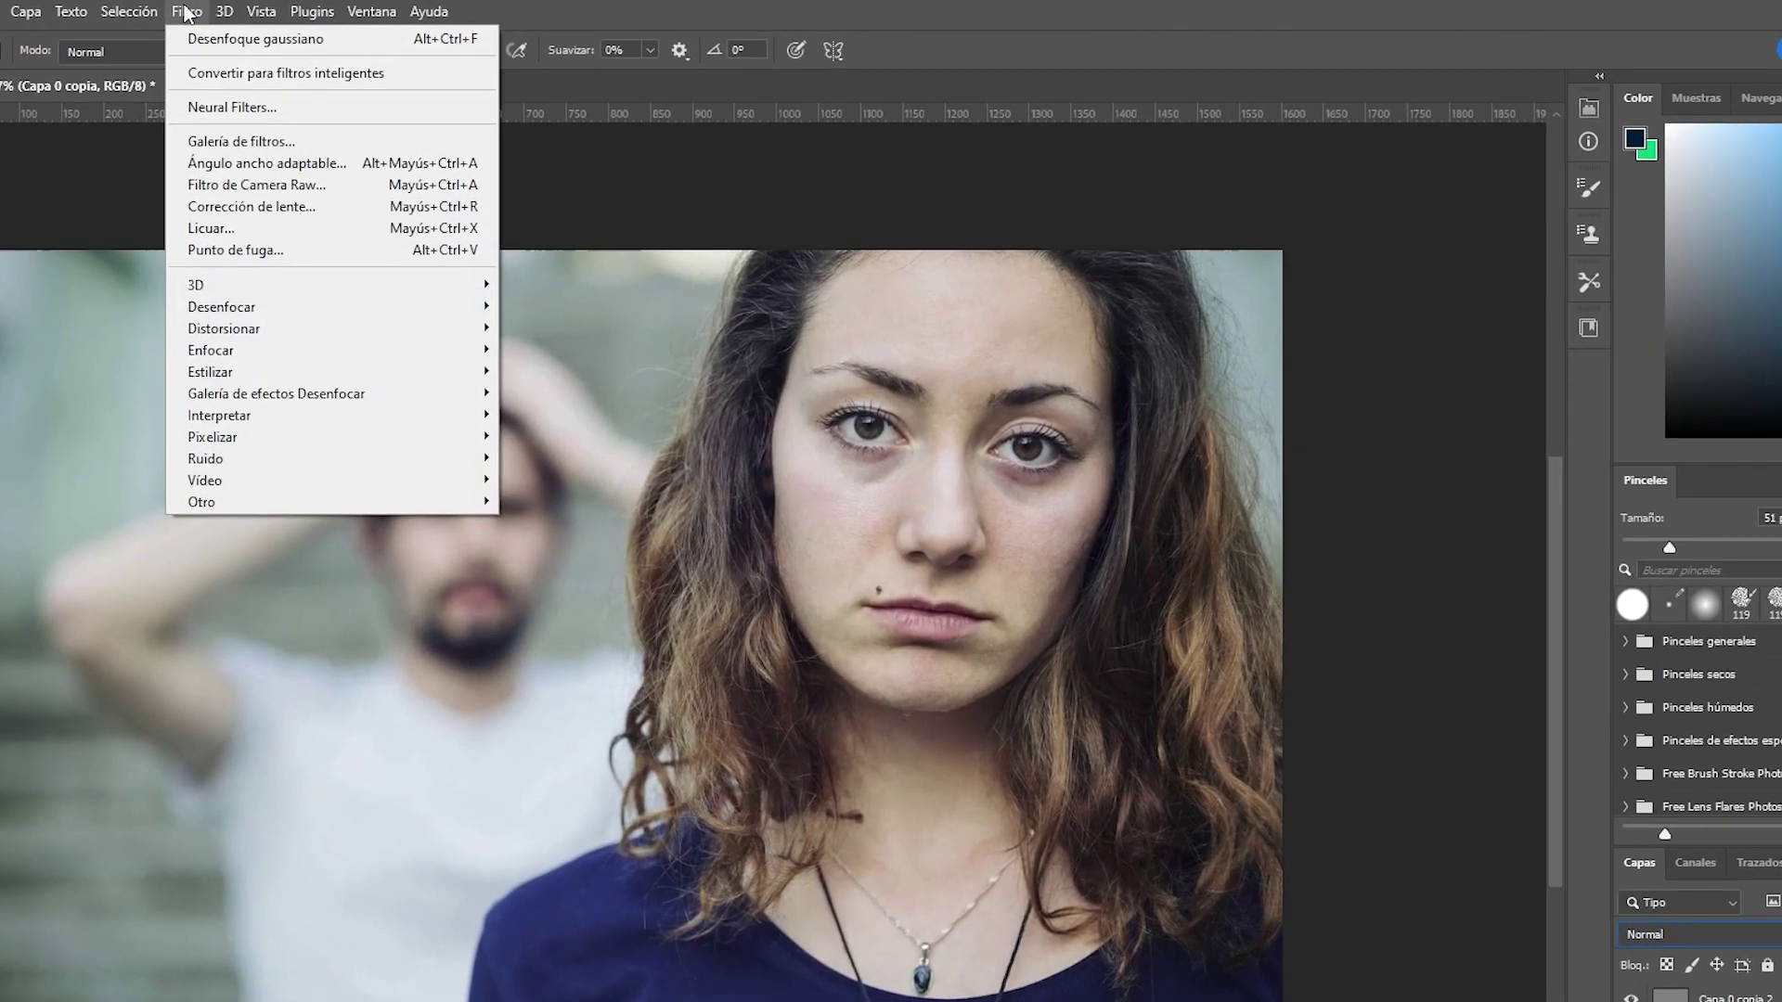
mouse_move(223, 306)
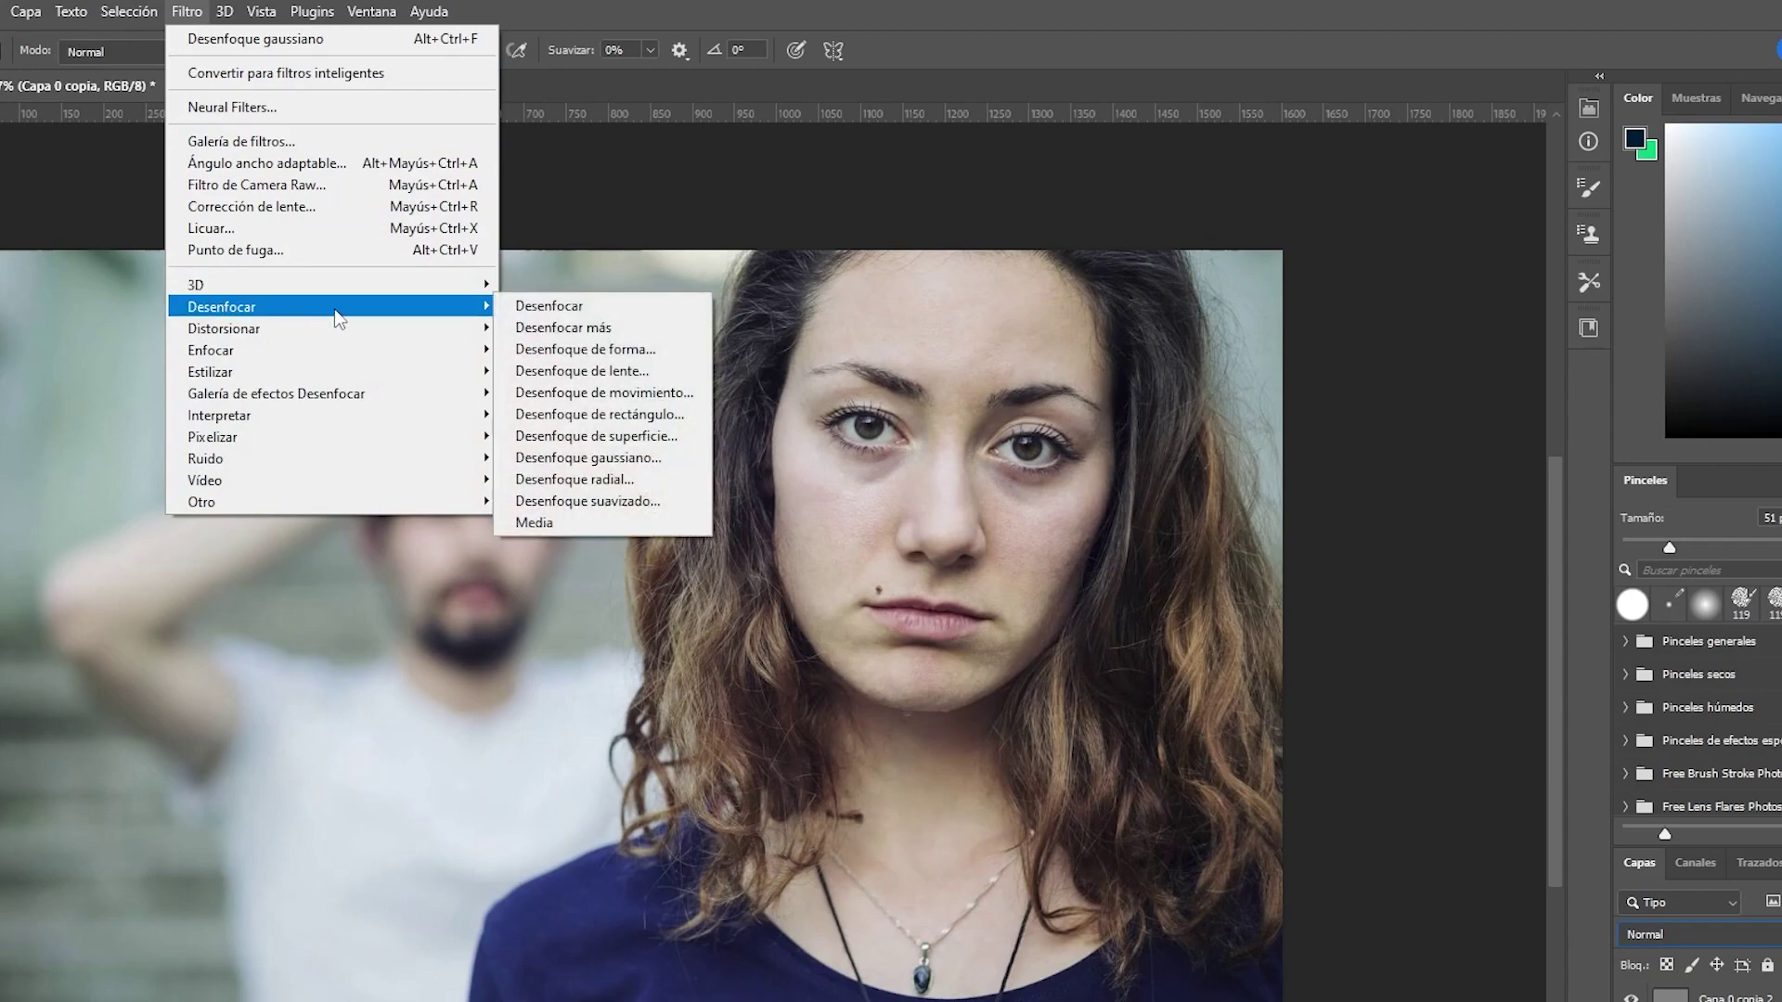
left_click(665, 456)
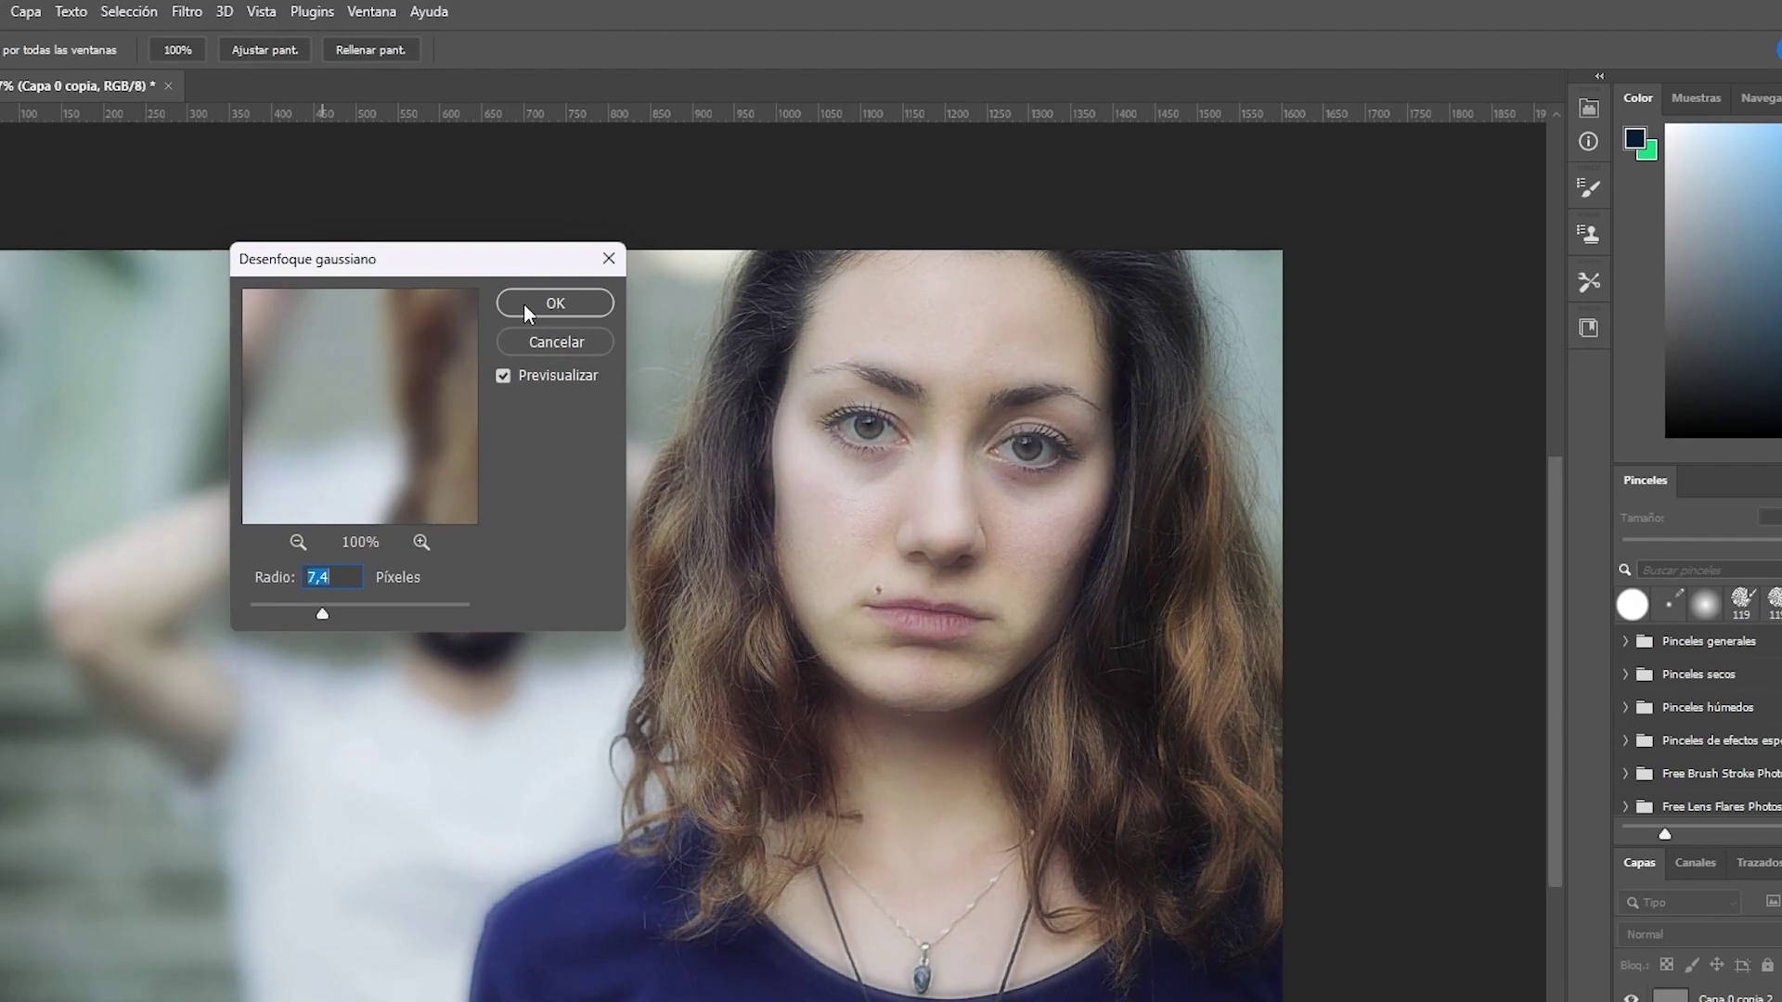
left_click(523, 304)
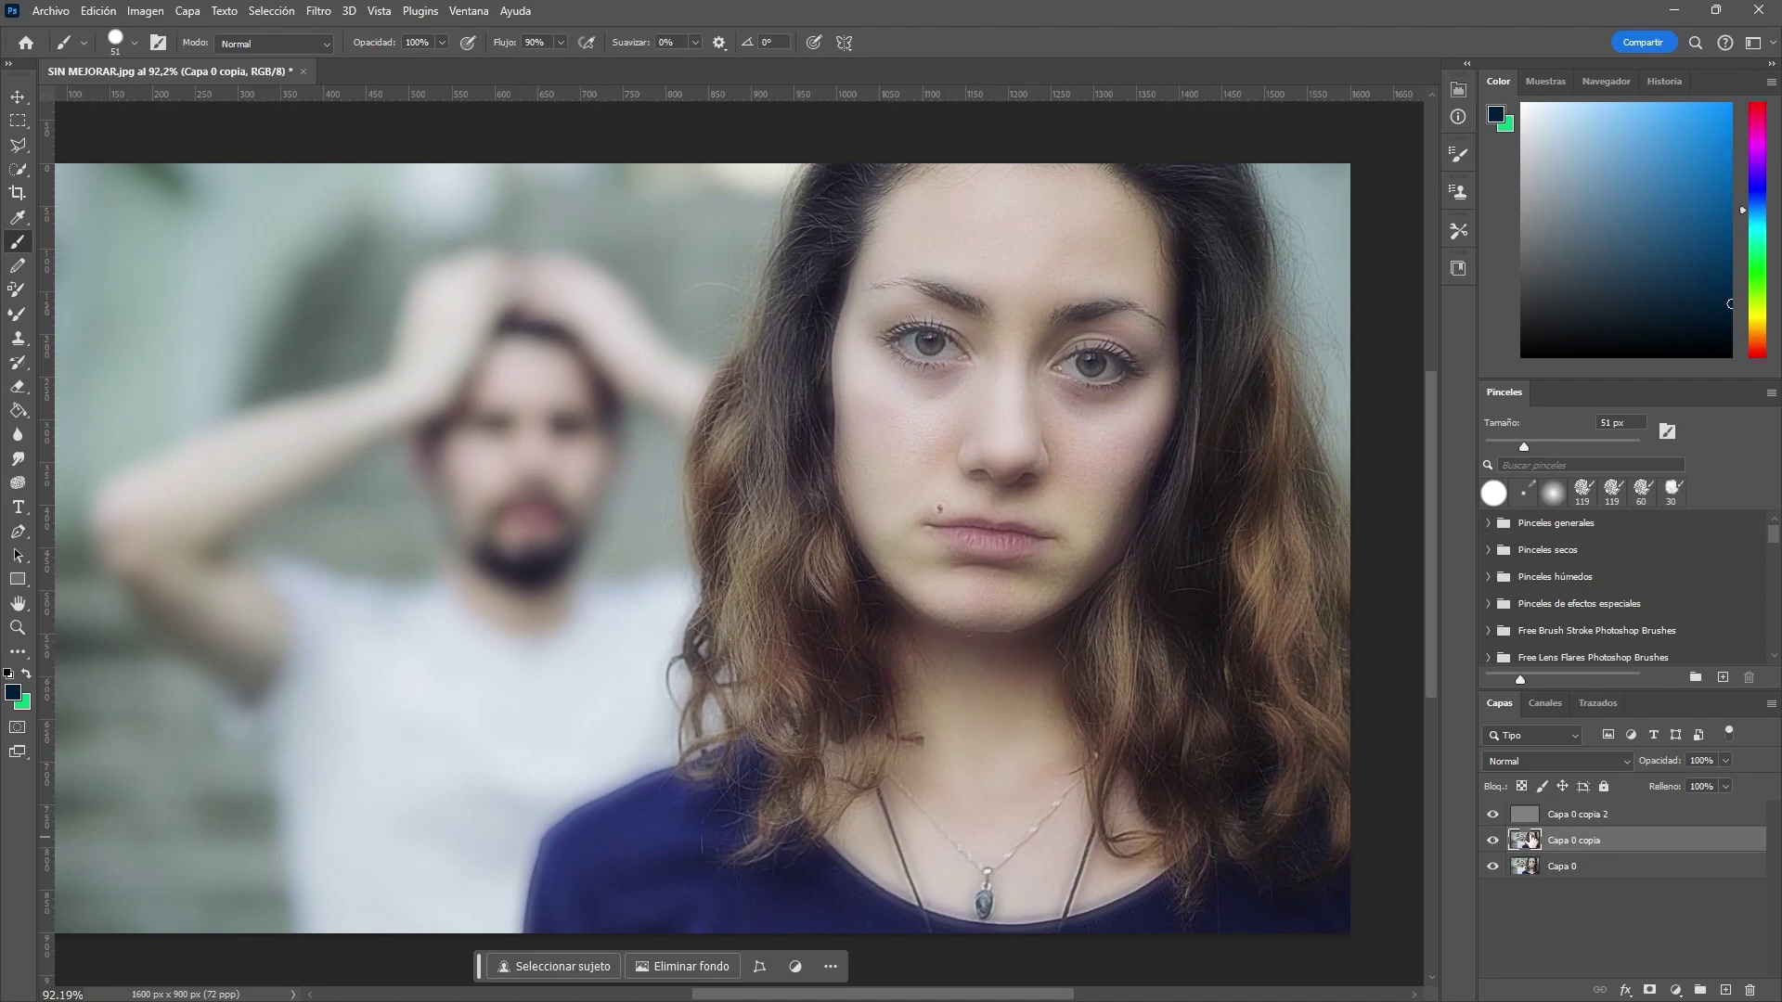
left_click(1597, 823)
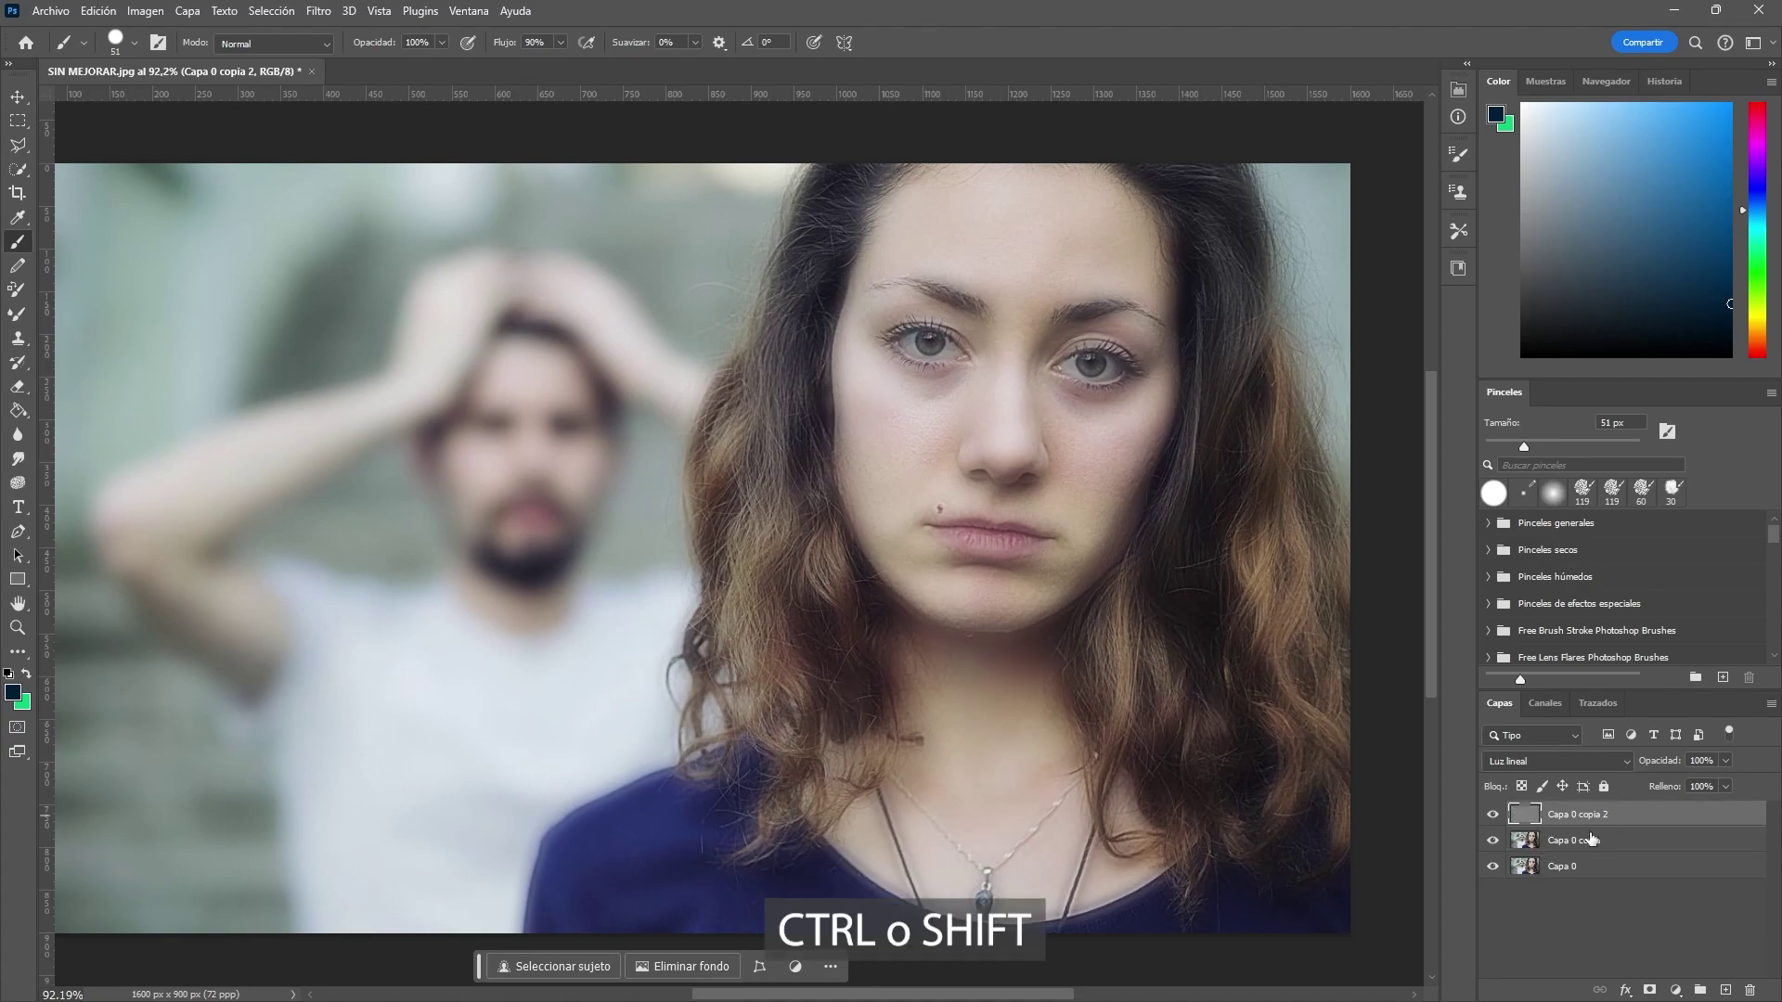
left_click(1590, 839, "ctrl")
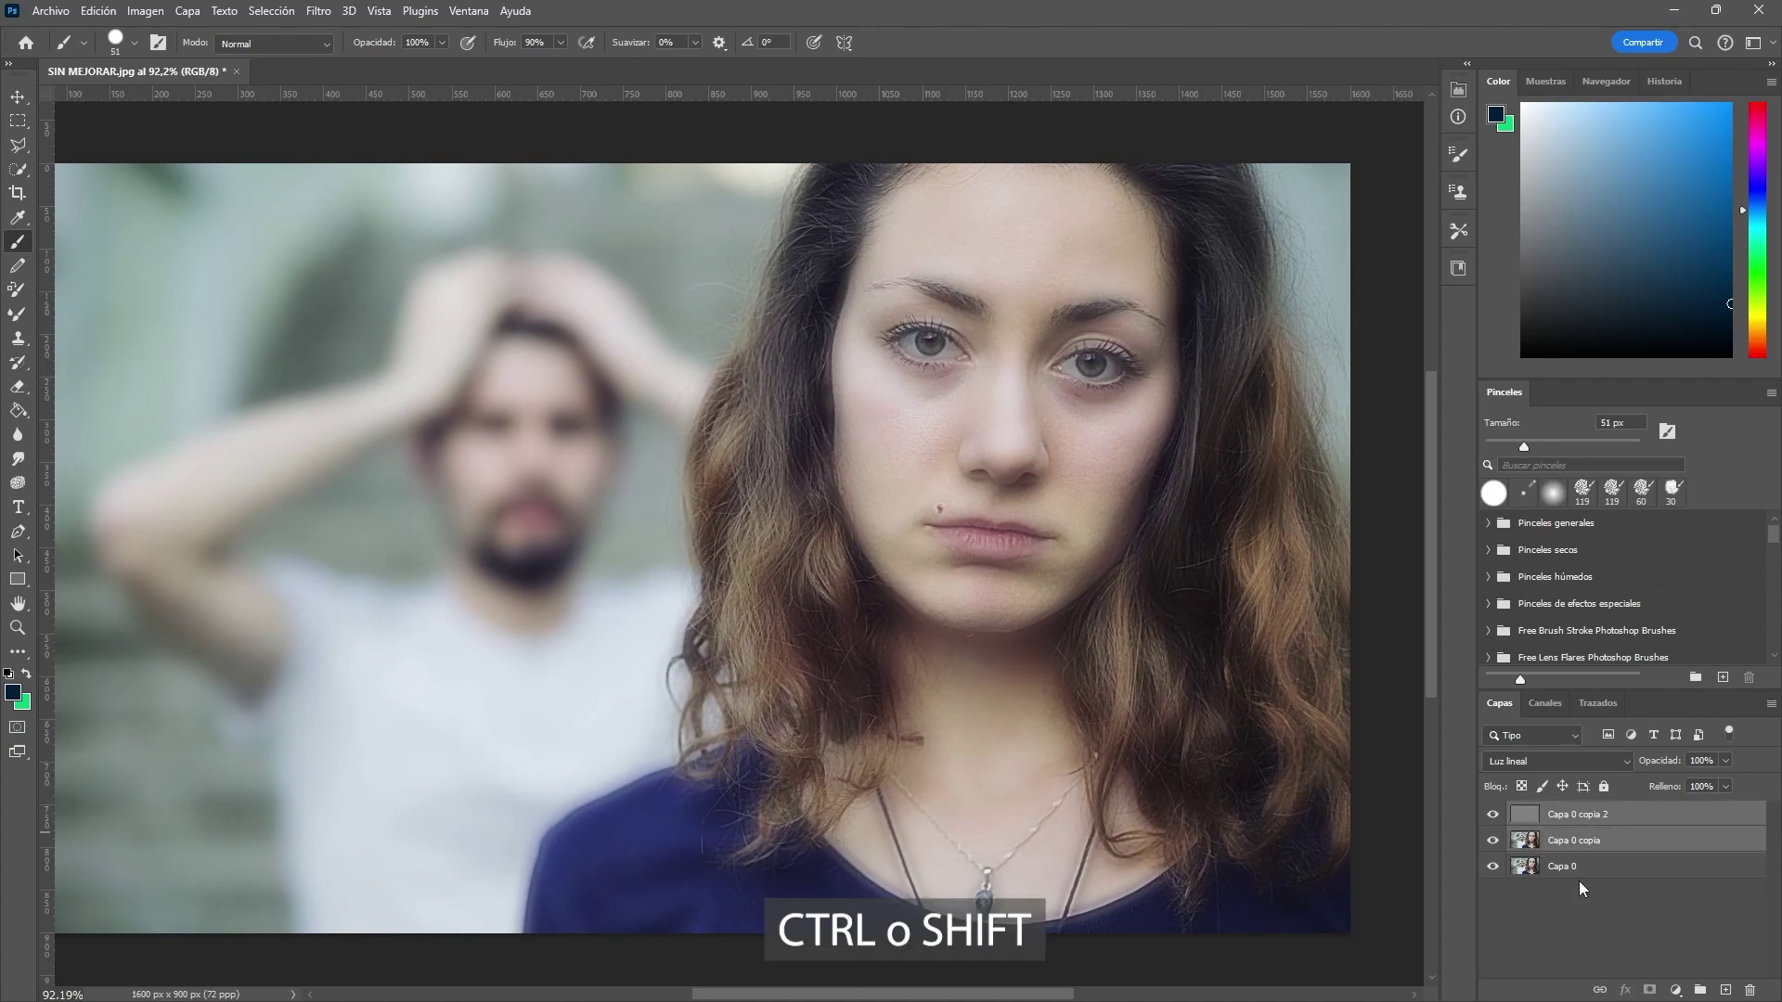
Merge Capa 0 copia and Capa 0 copia 2 into a single layer with Ctrl+E.
left_click(1601, 824)
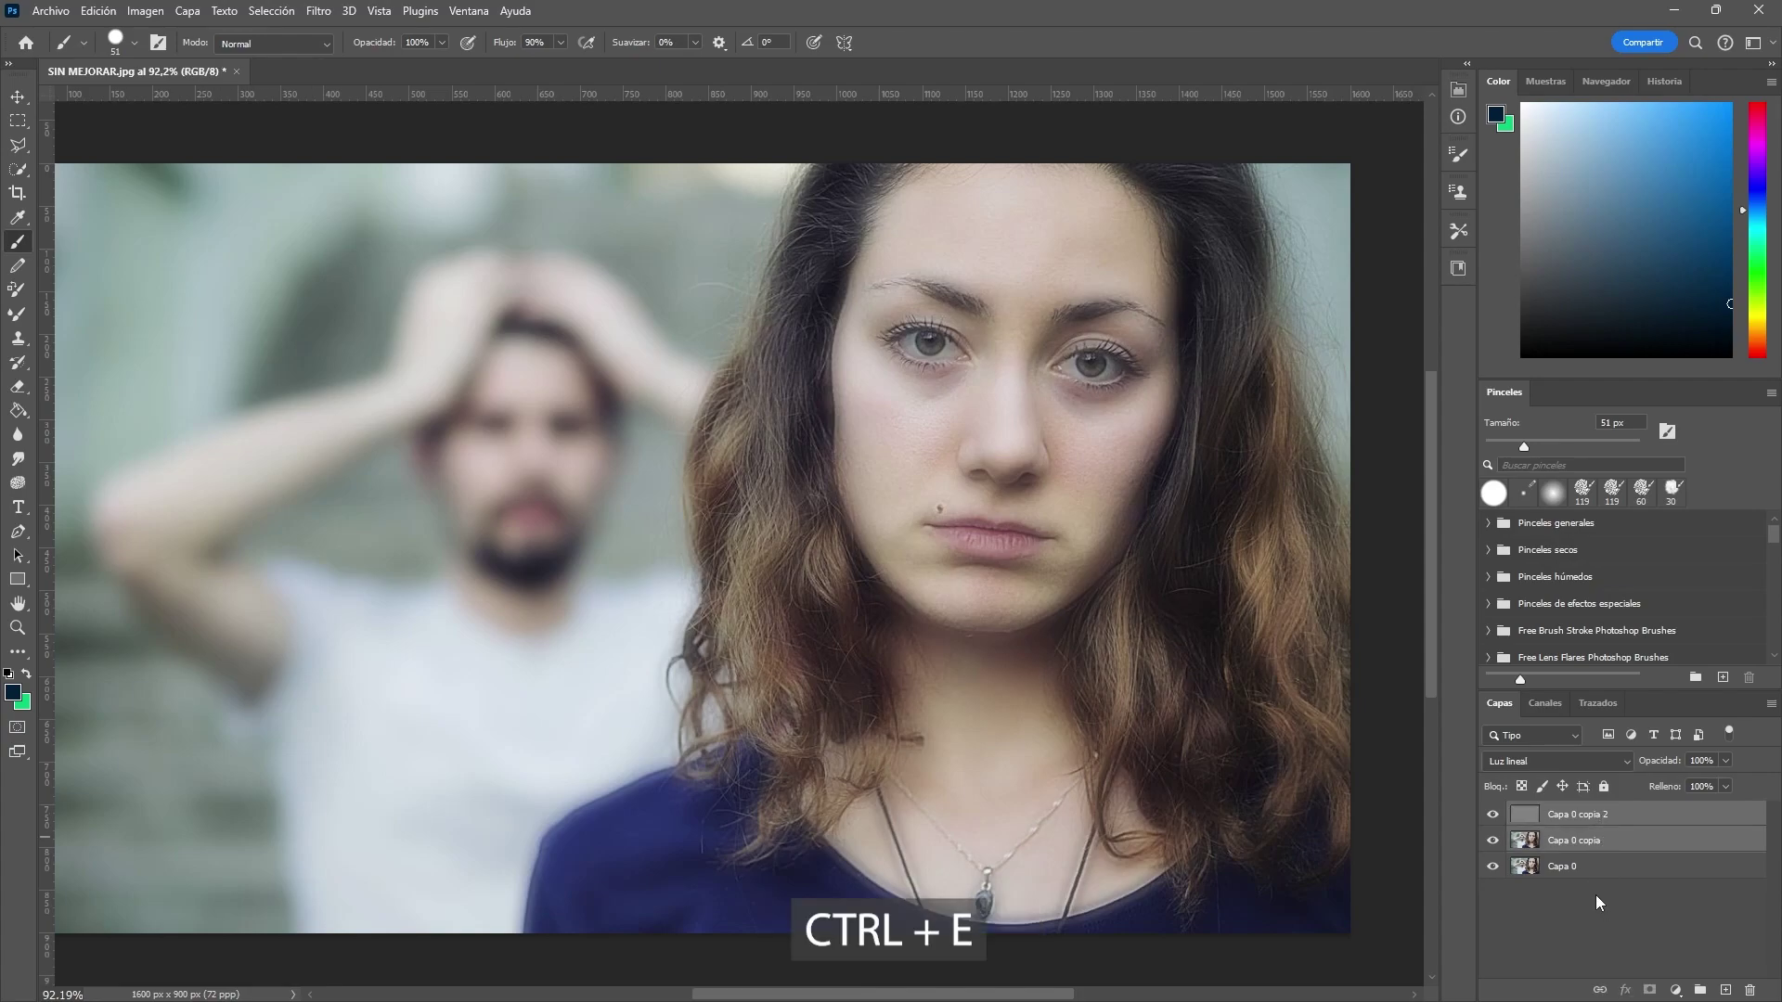
key("ctrl+e")
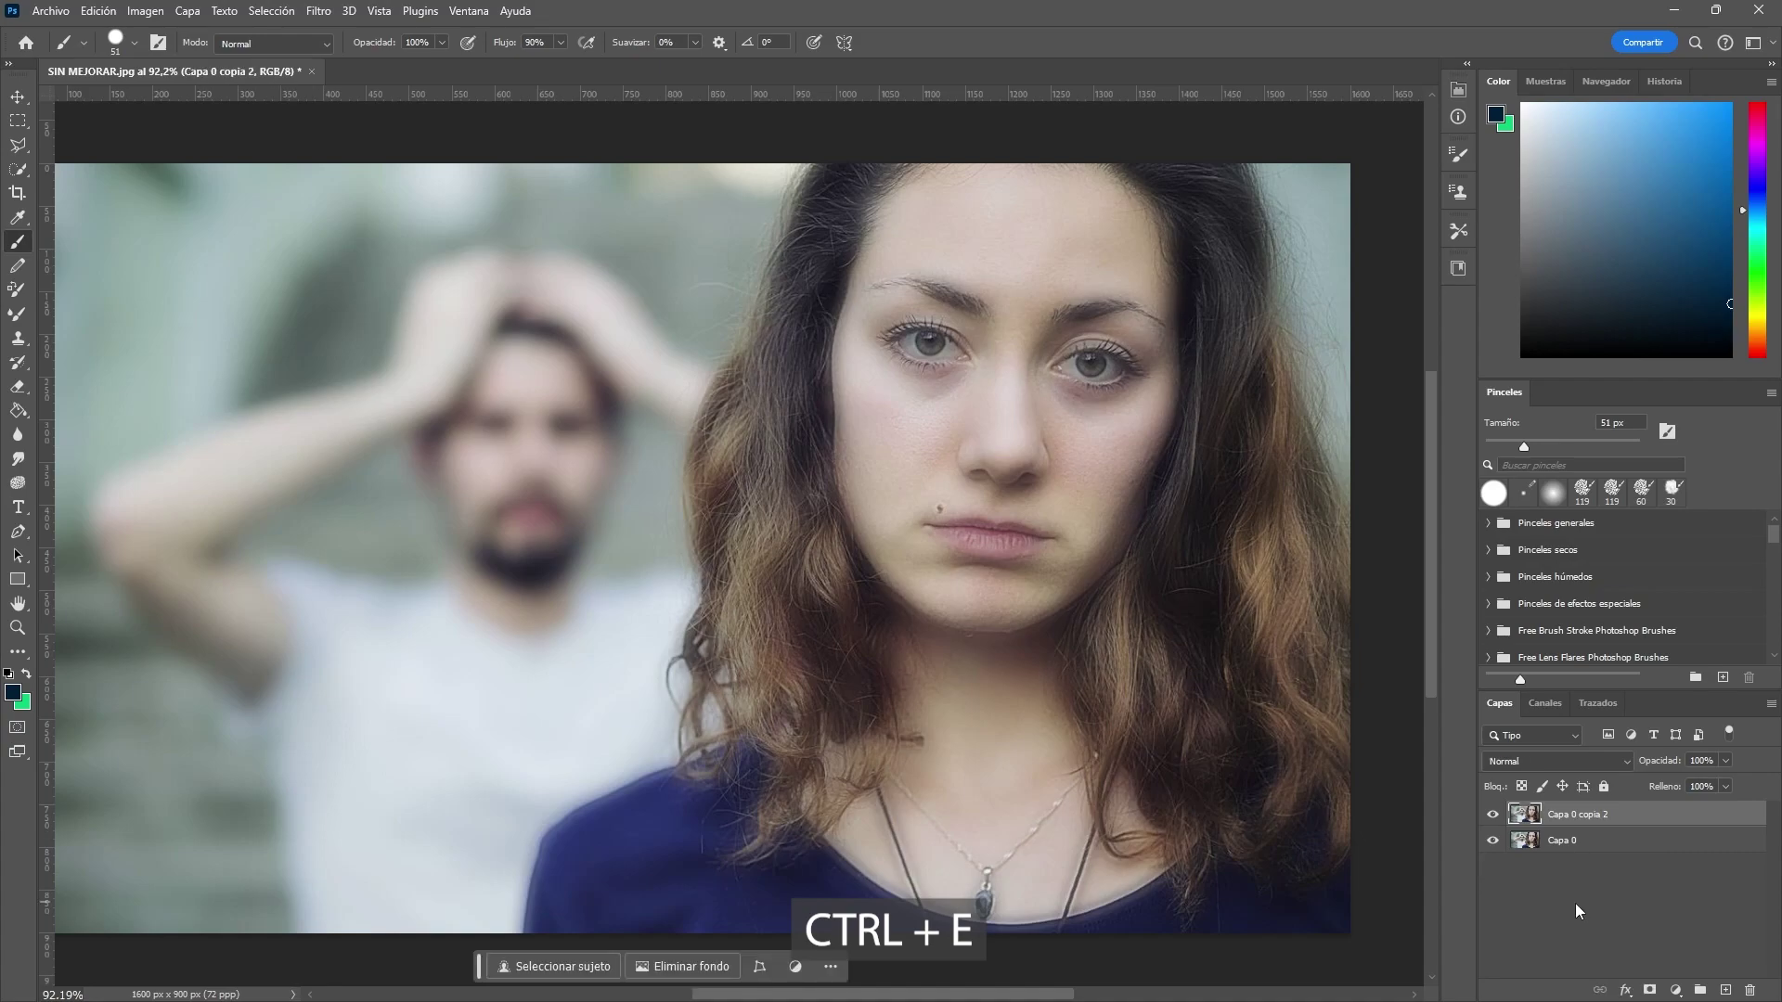
left_click(1552, 908)
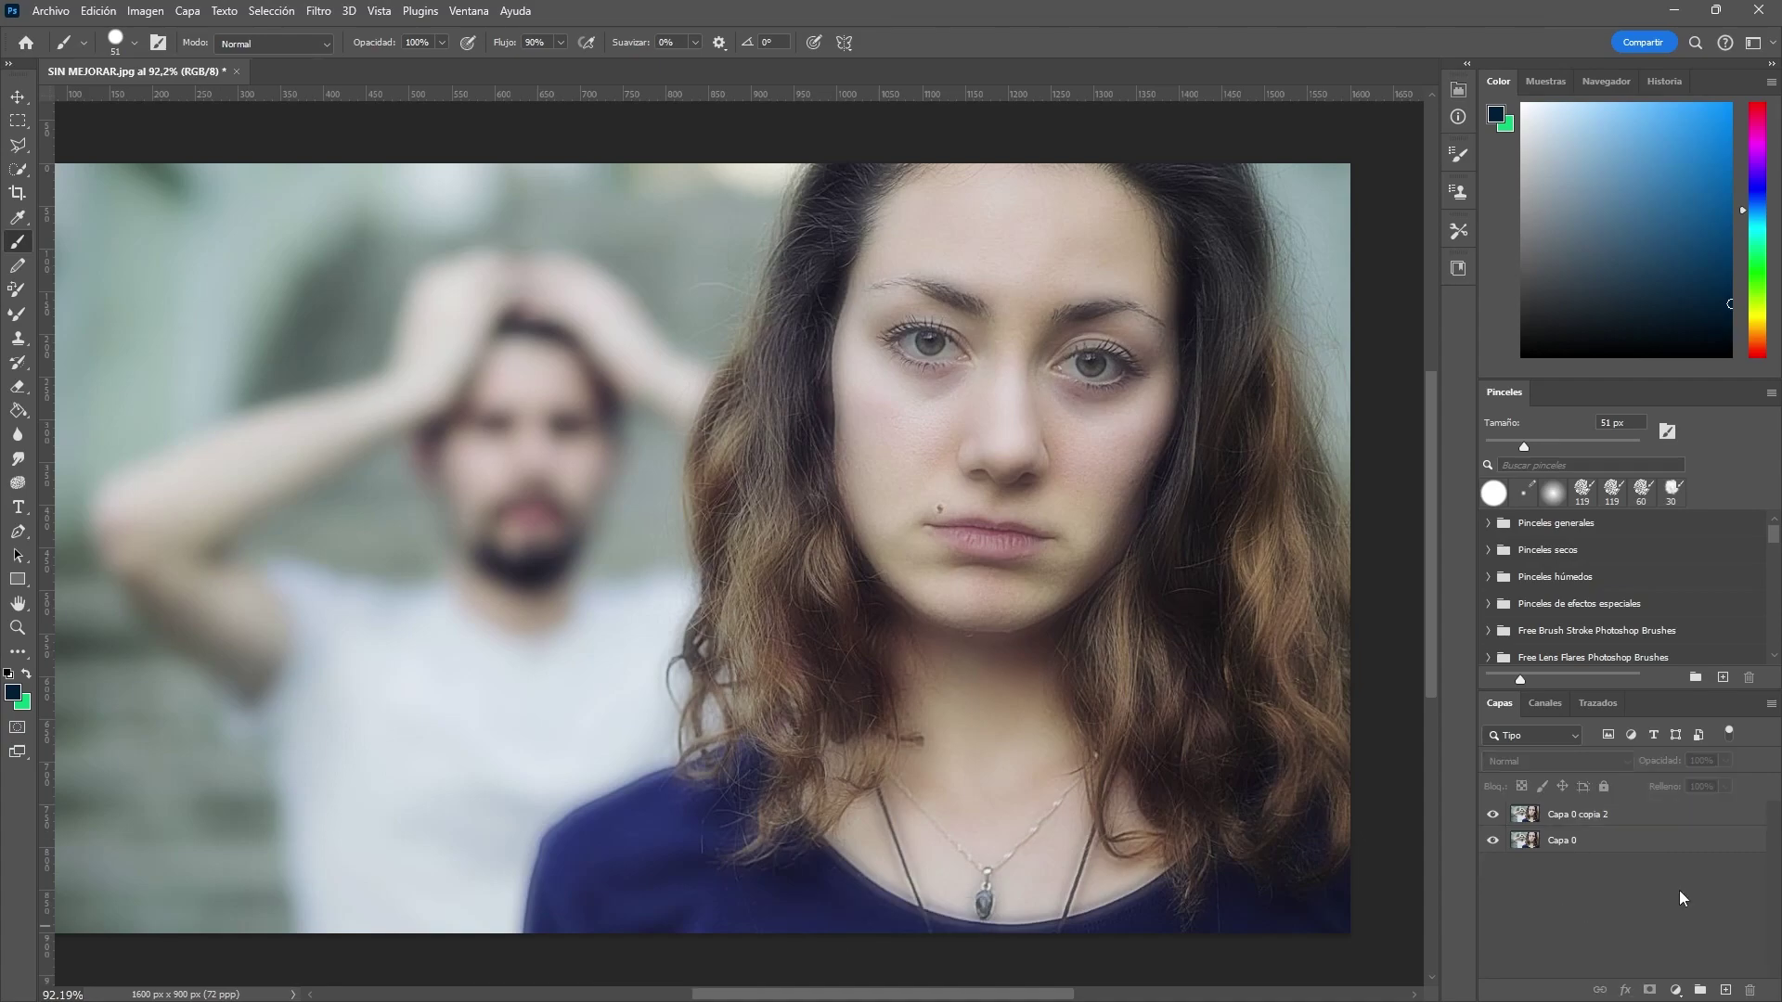
Give Capa 0 copia 2 a black layer mask, zoom into the face and pick the Brush.
left_click(1625, 817)
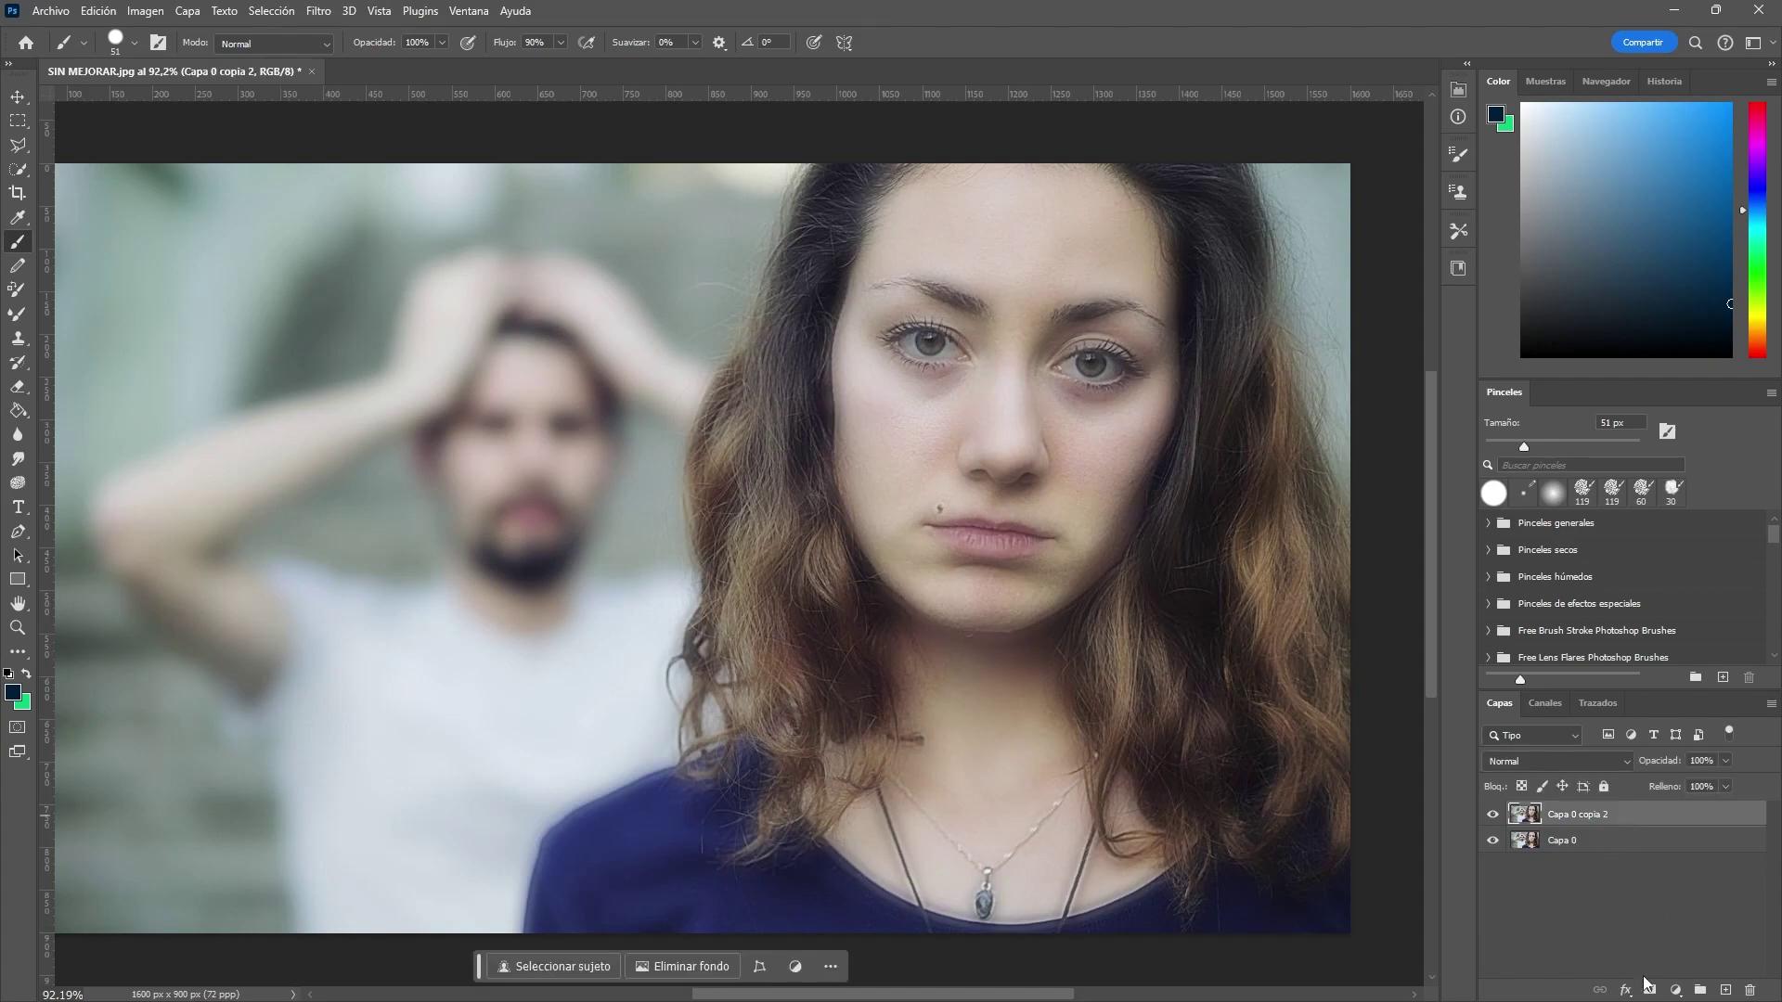
key("alt")
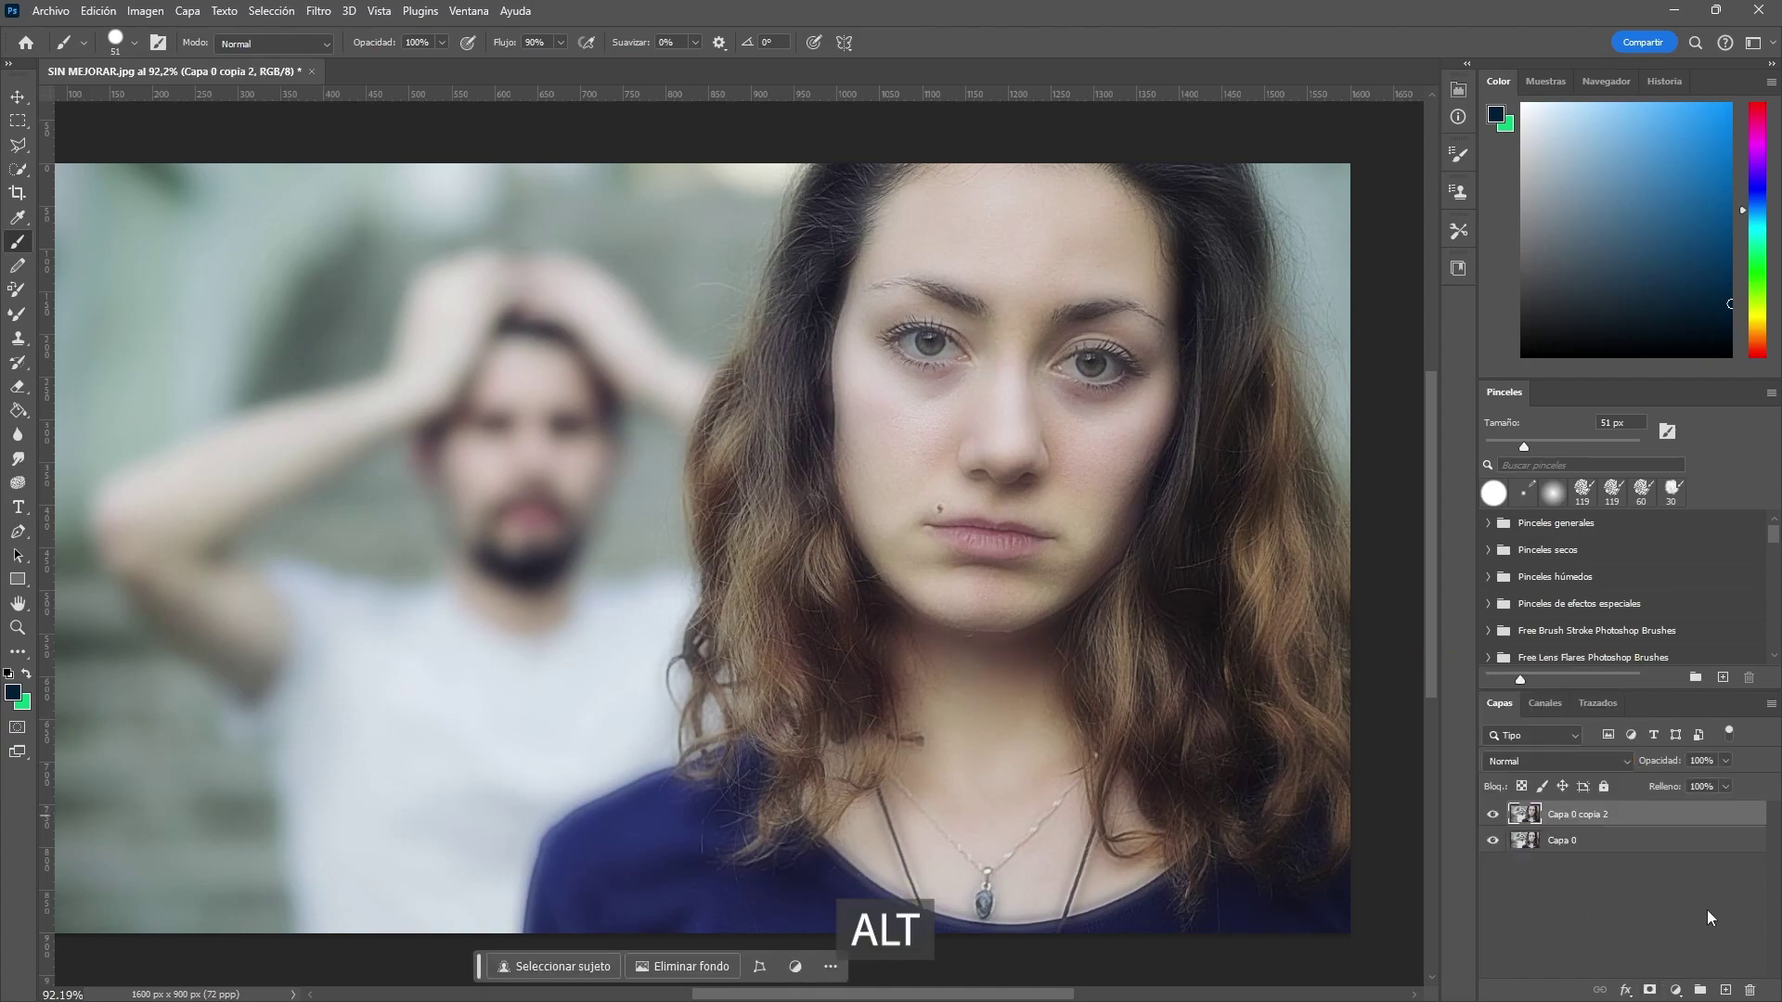
left_click(1649, 991, "alt")
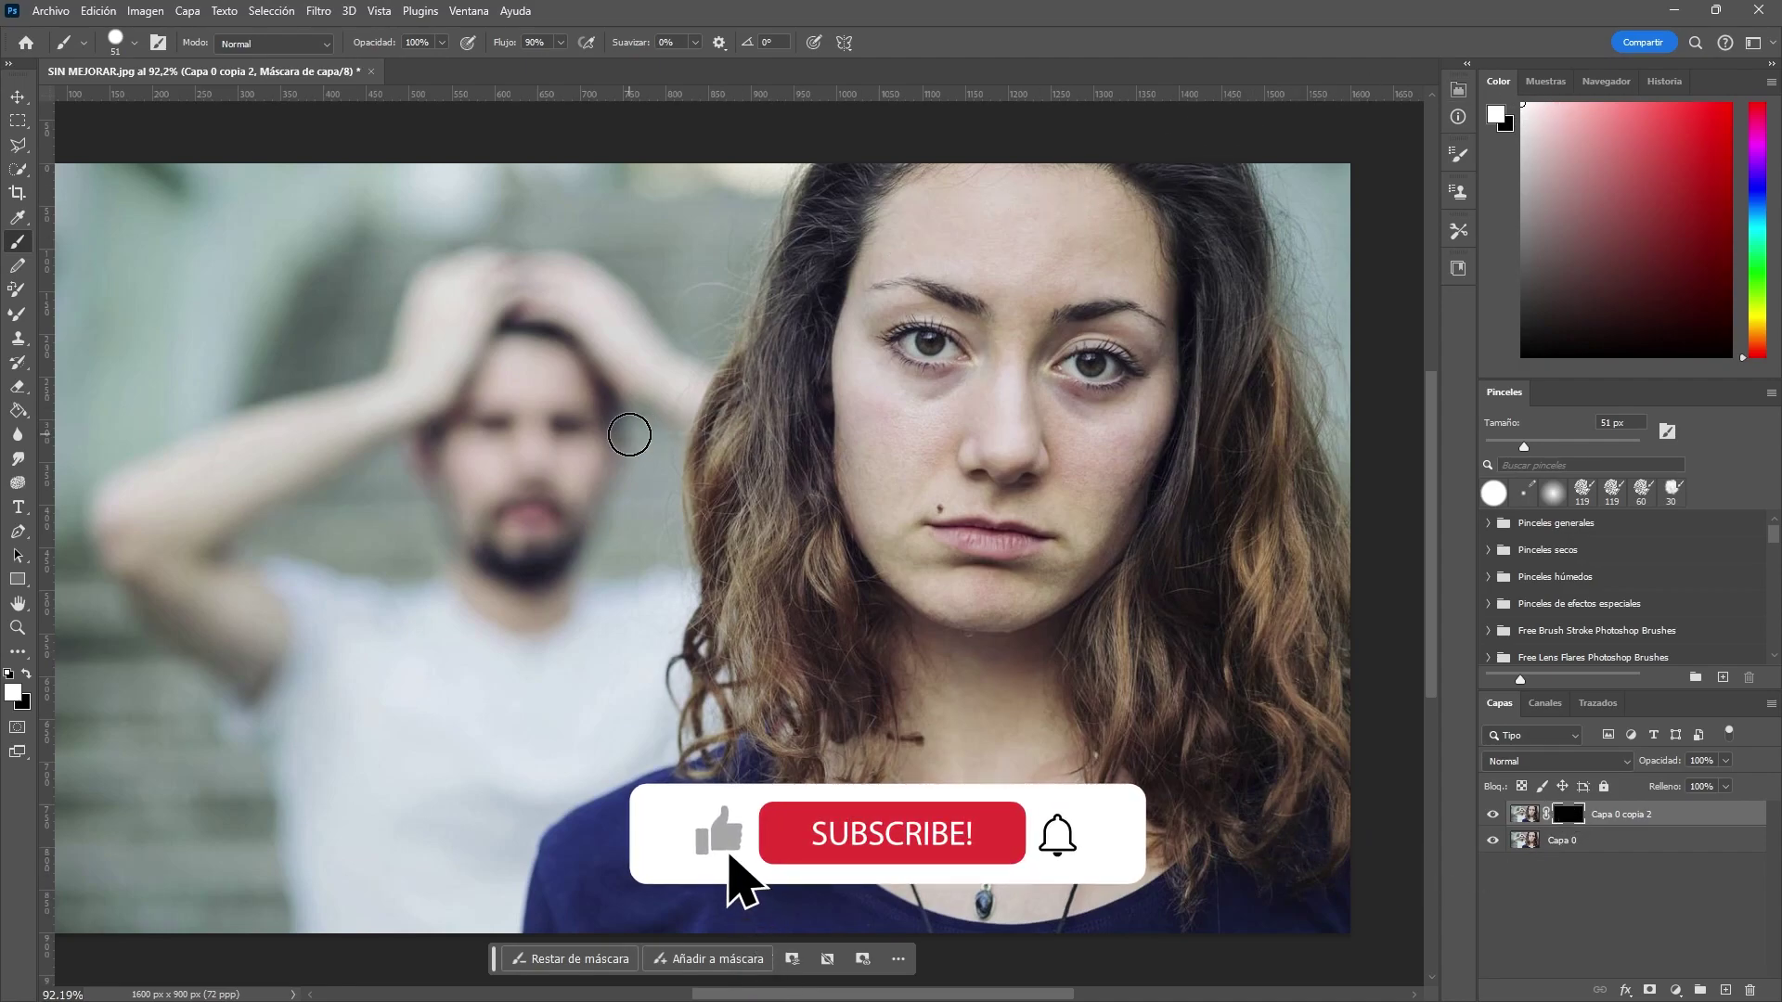
key("z")
left_click_drag(988, 246, 1043, 257)
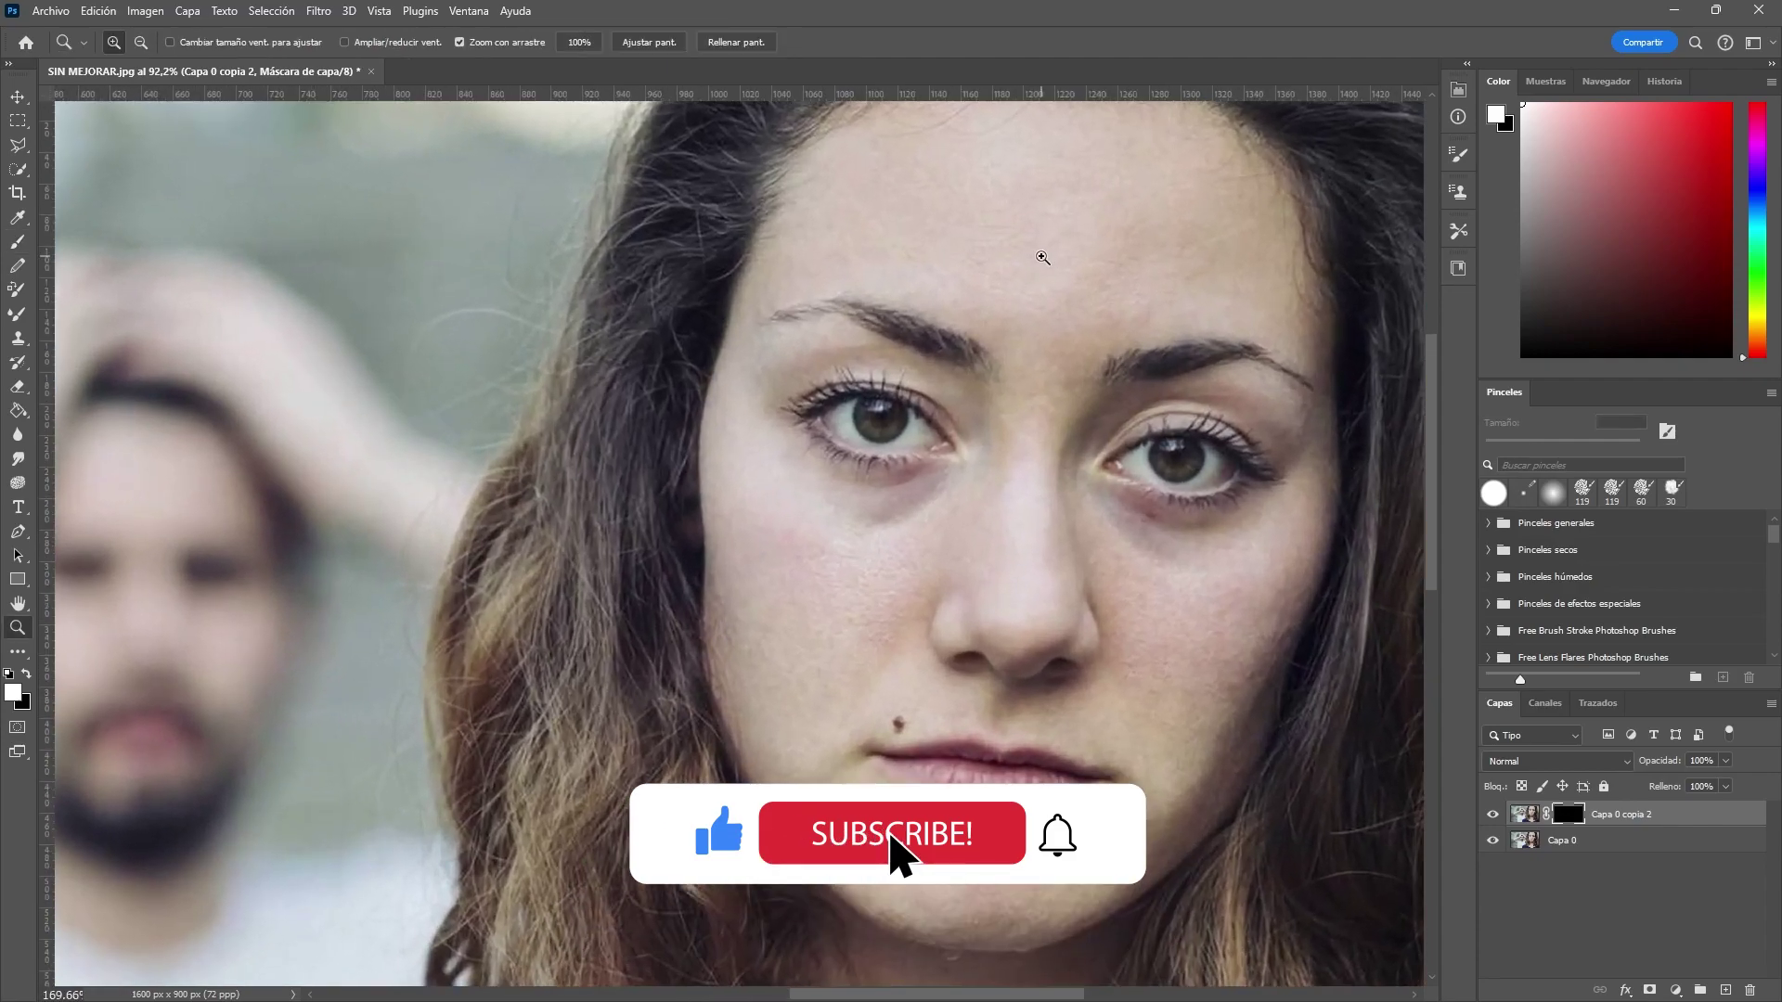
key("b")
scroll(1022, 326, "up", 2, "alt")
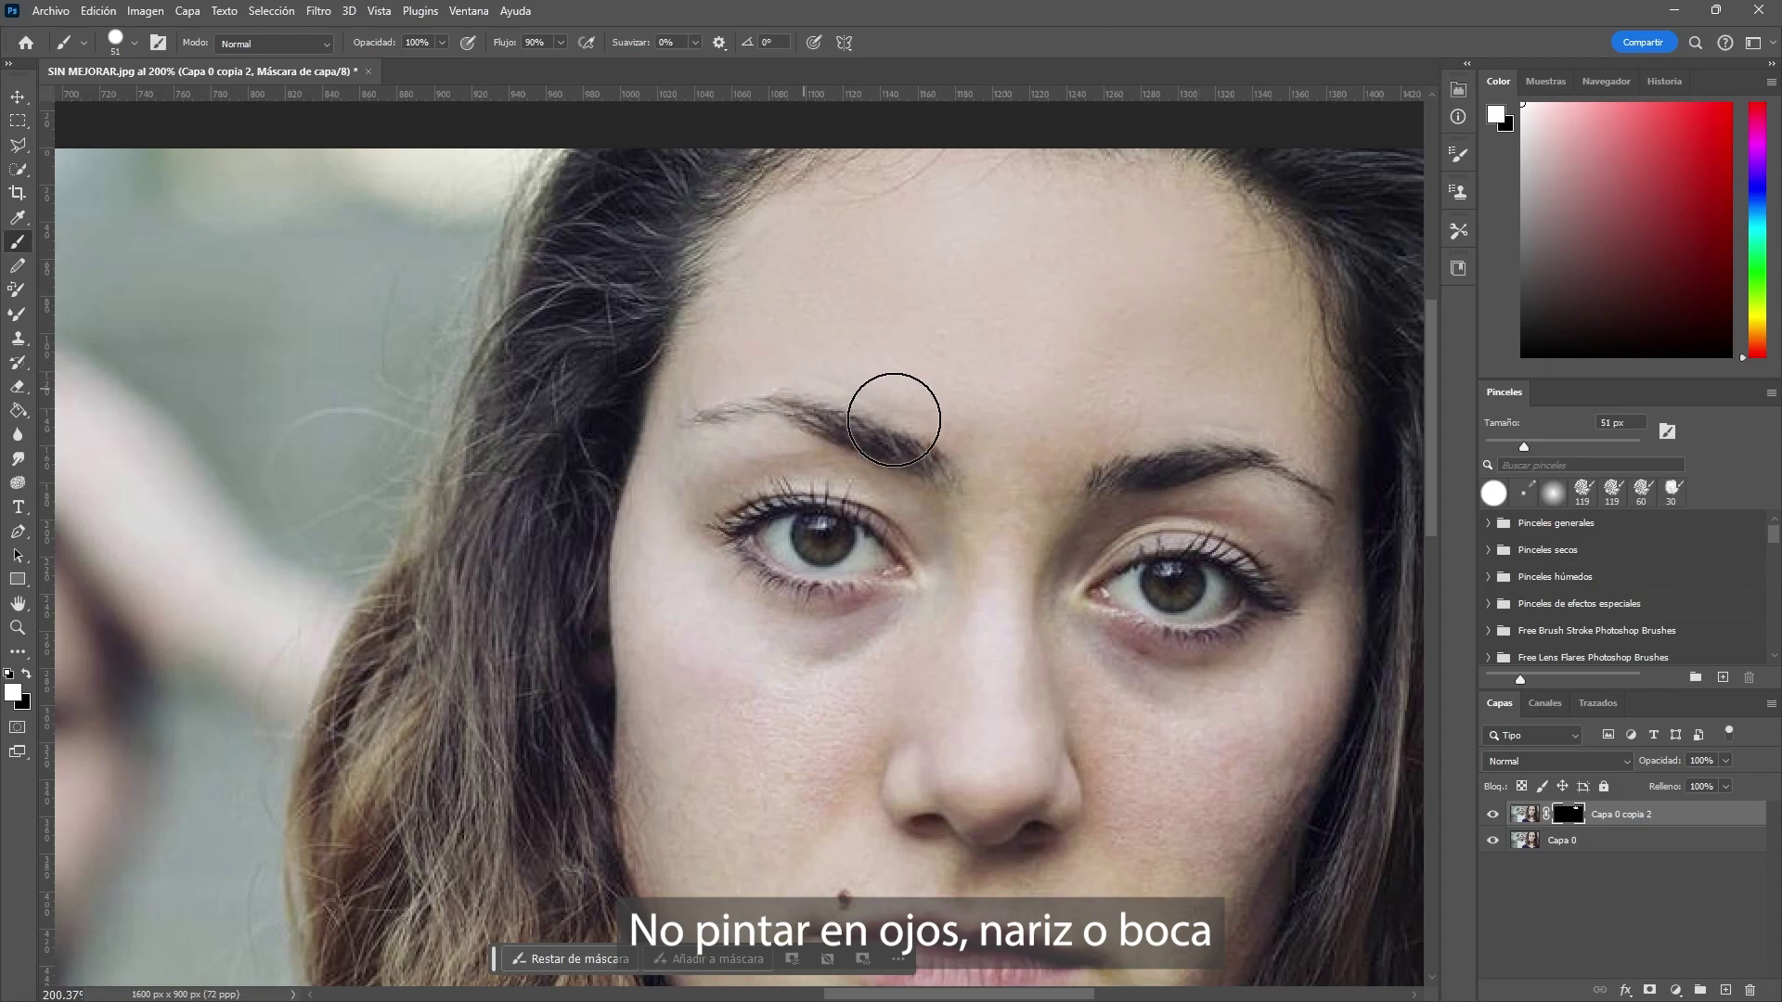
Paint white on the mask over the cheeks and under the eyes, then set the brush to 32 px.
scroll(898, 389, "down", 5)
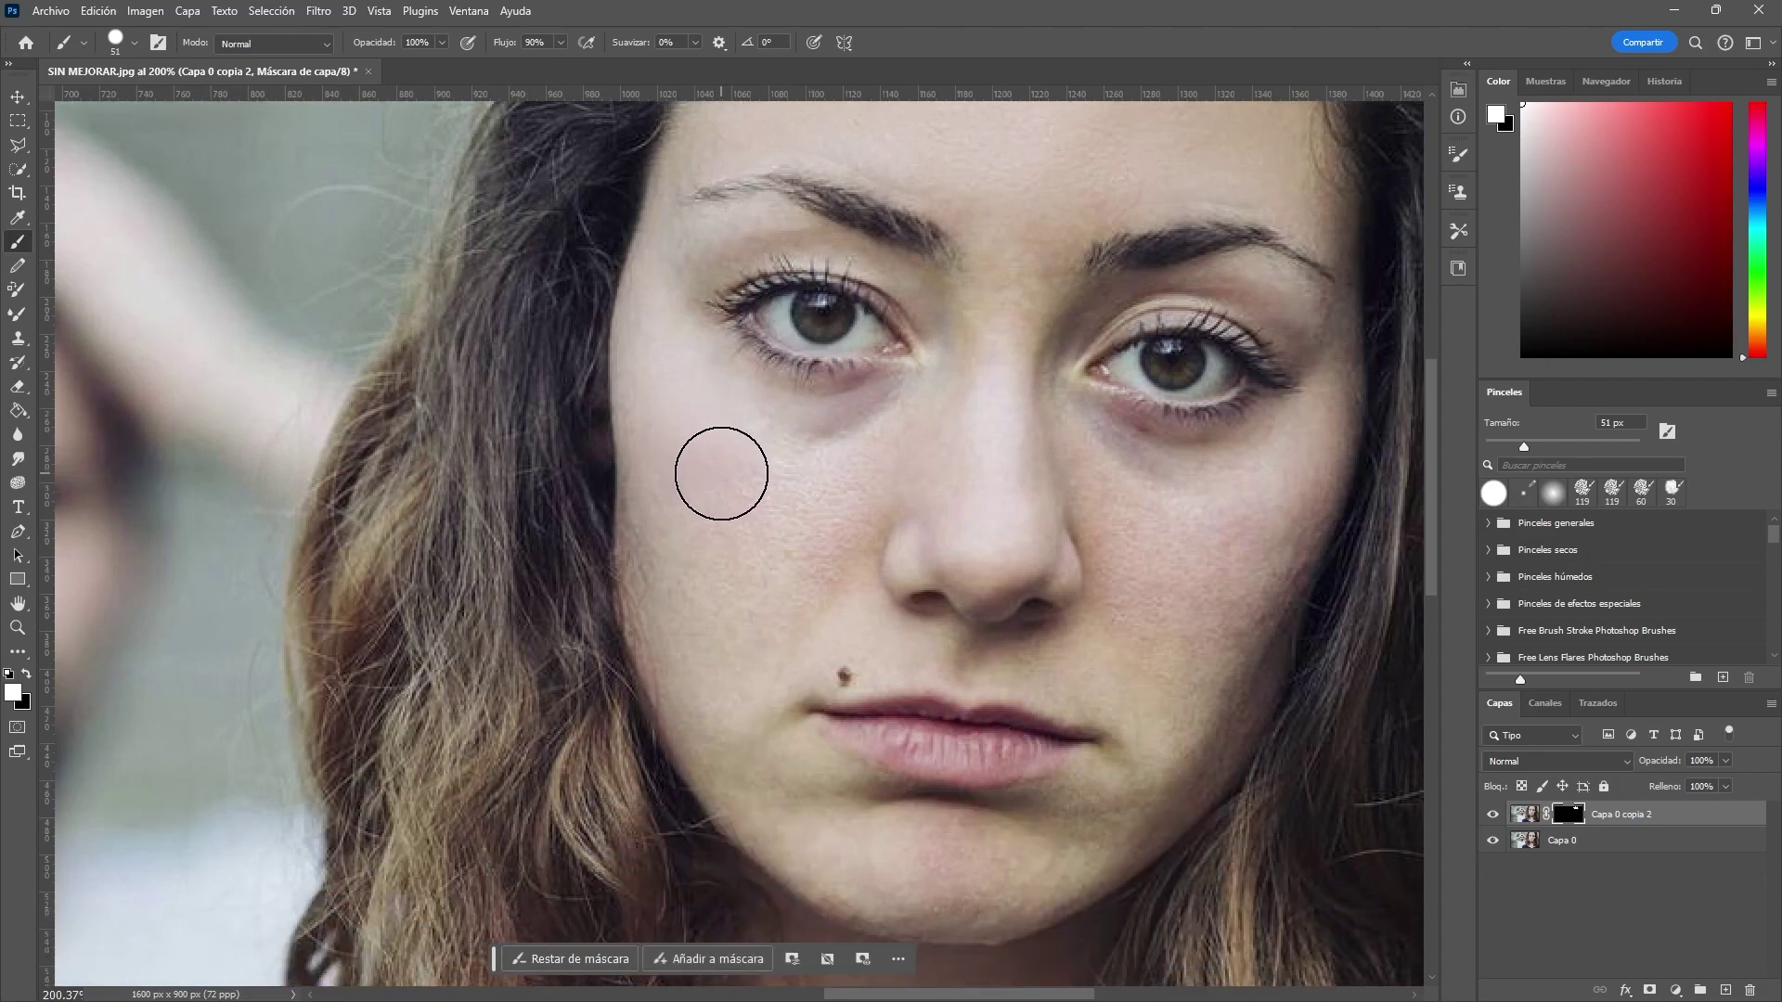
mouse_move(705, 462)
left_mouse_down()
mouse_move(743, 477)
mouse_move(935, 469)
left_mouse_up()
mouse_move(1086, 535)
left_mouse_down()
mouse_move(1050, 445)
mouse_move(1244, 538)
mouse_move(1207, 596)
mouse_move(1185, 728)
mouse_move(1073, 835)
mouse_move(896, 870)
mouse_move(733, 701)
mouse_move(717, 472)
mouse_move(669, 454)
mouse_move(656, 354)
mouse_move(796, 553)
mouse_move(954, 597)
left_mouse_up()
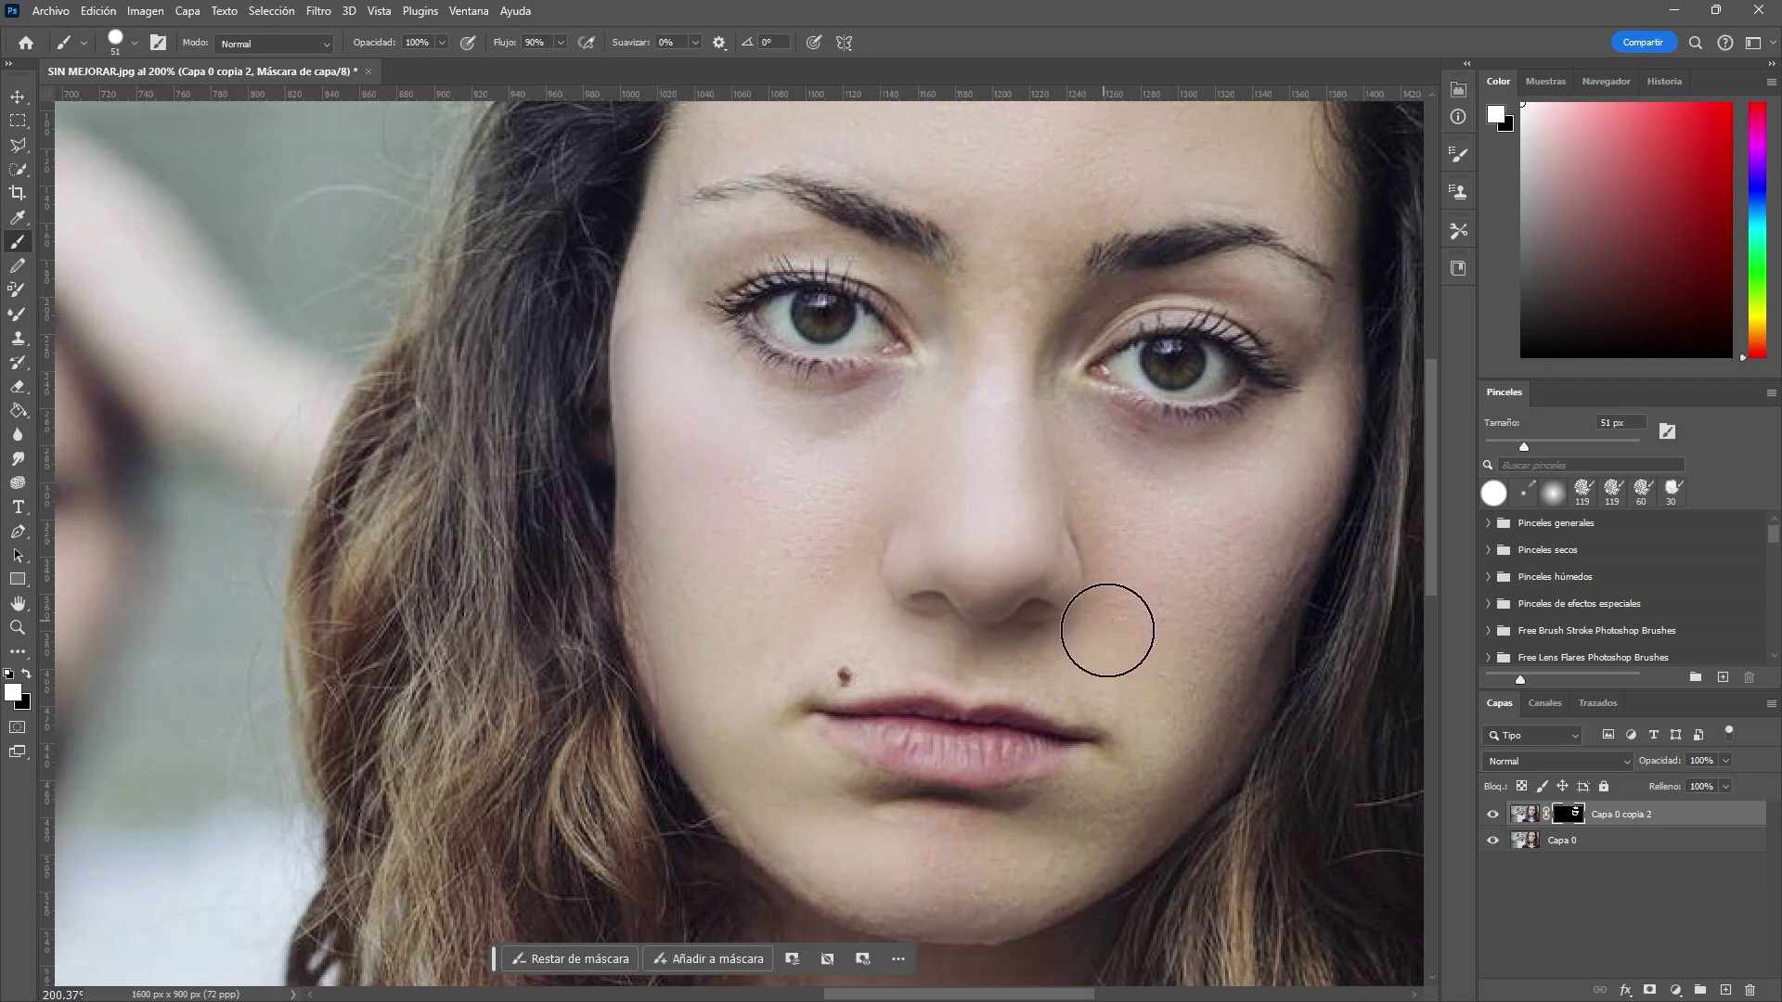
scroll(1062, 544, "up", 1)
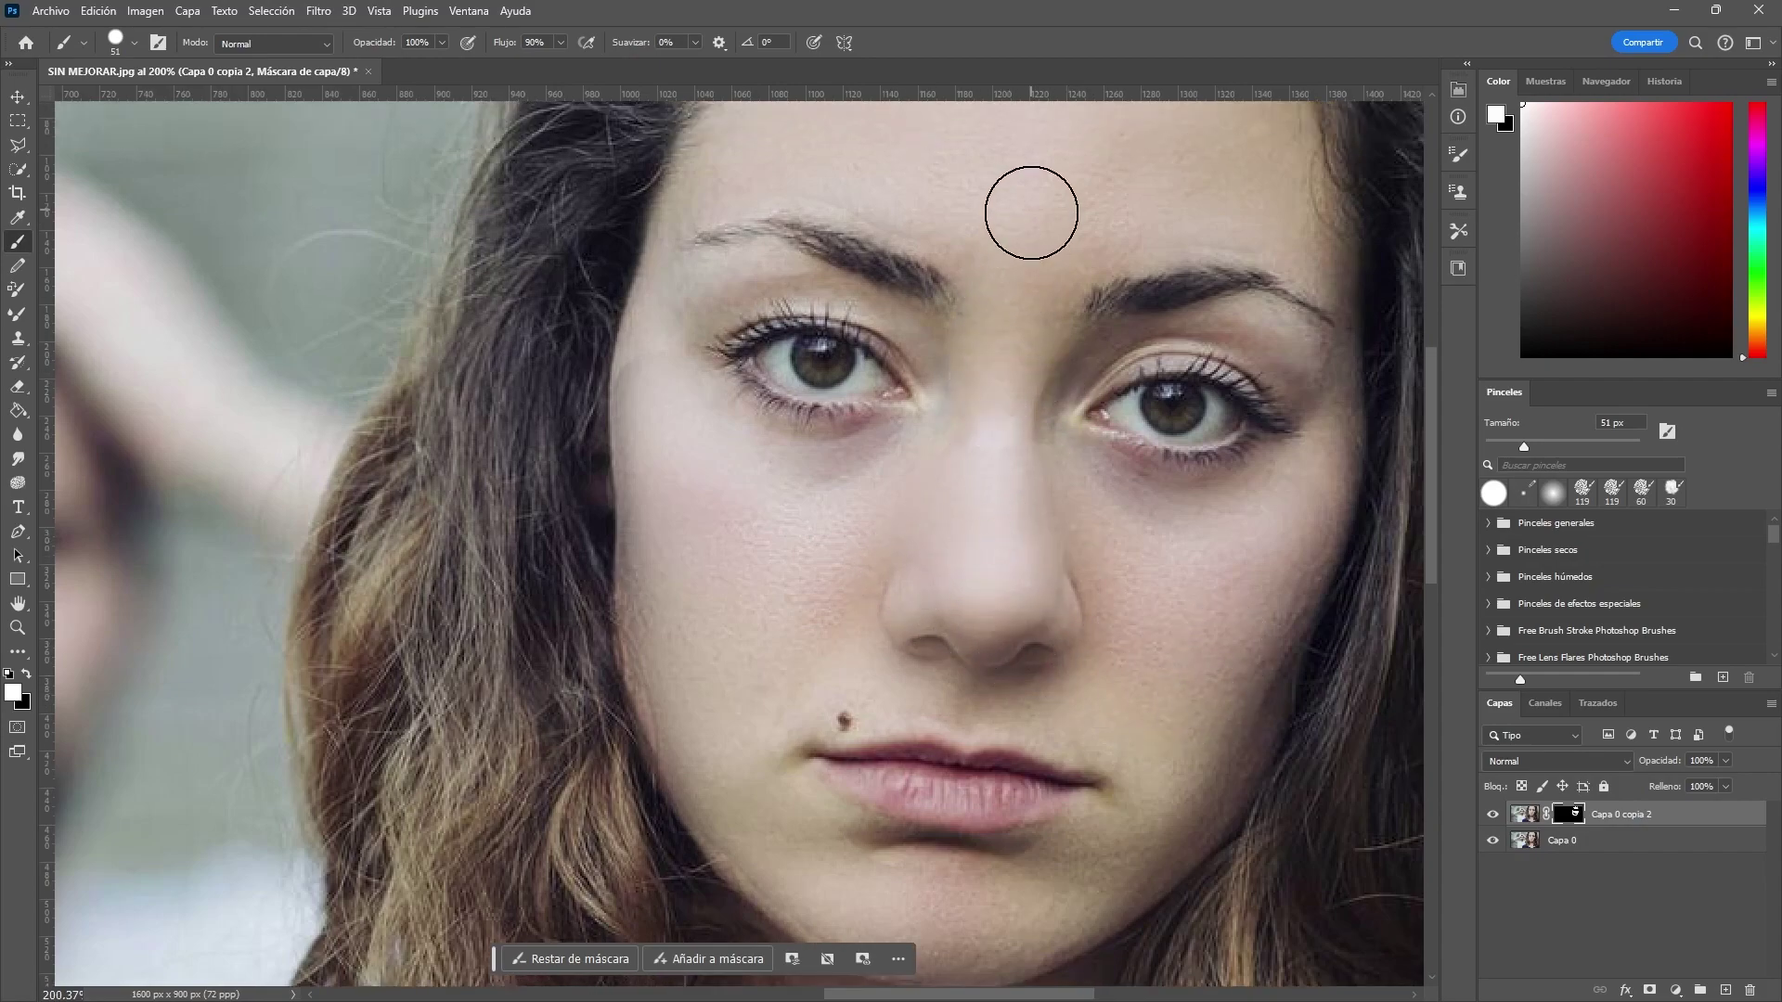
scroll(1133, 269, "up", 3)
scroll(1021, 334, "up", 1)
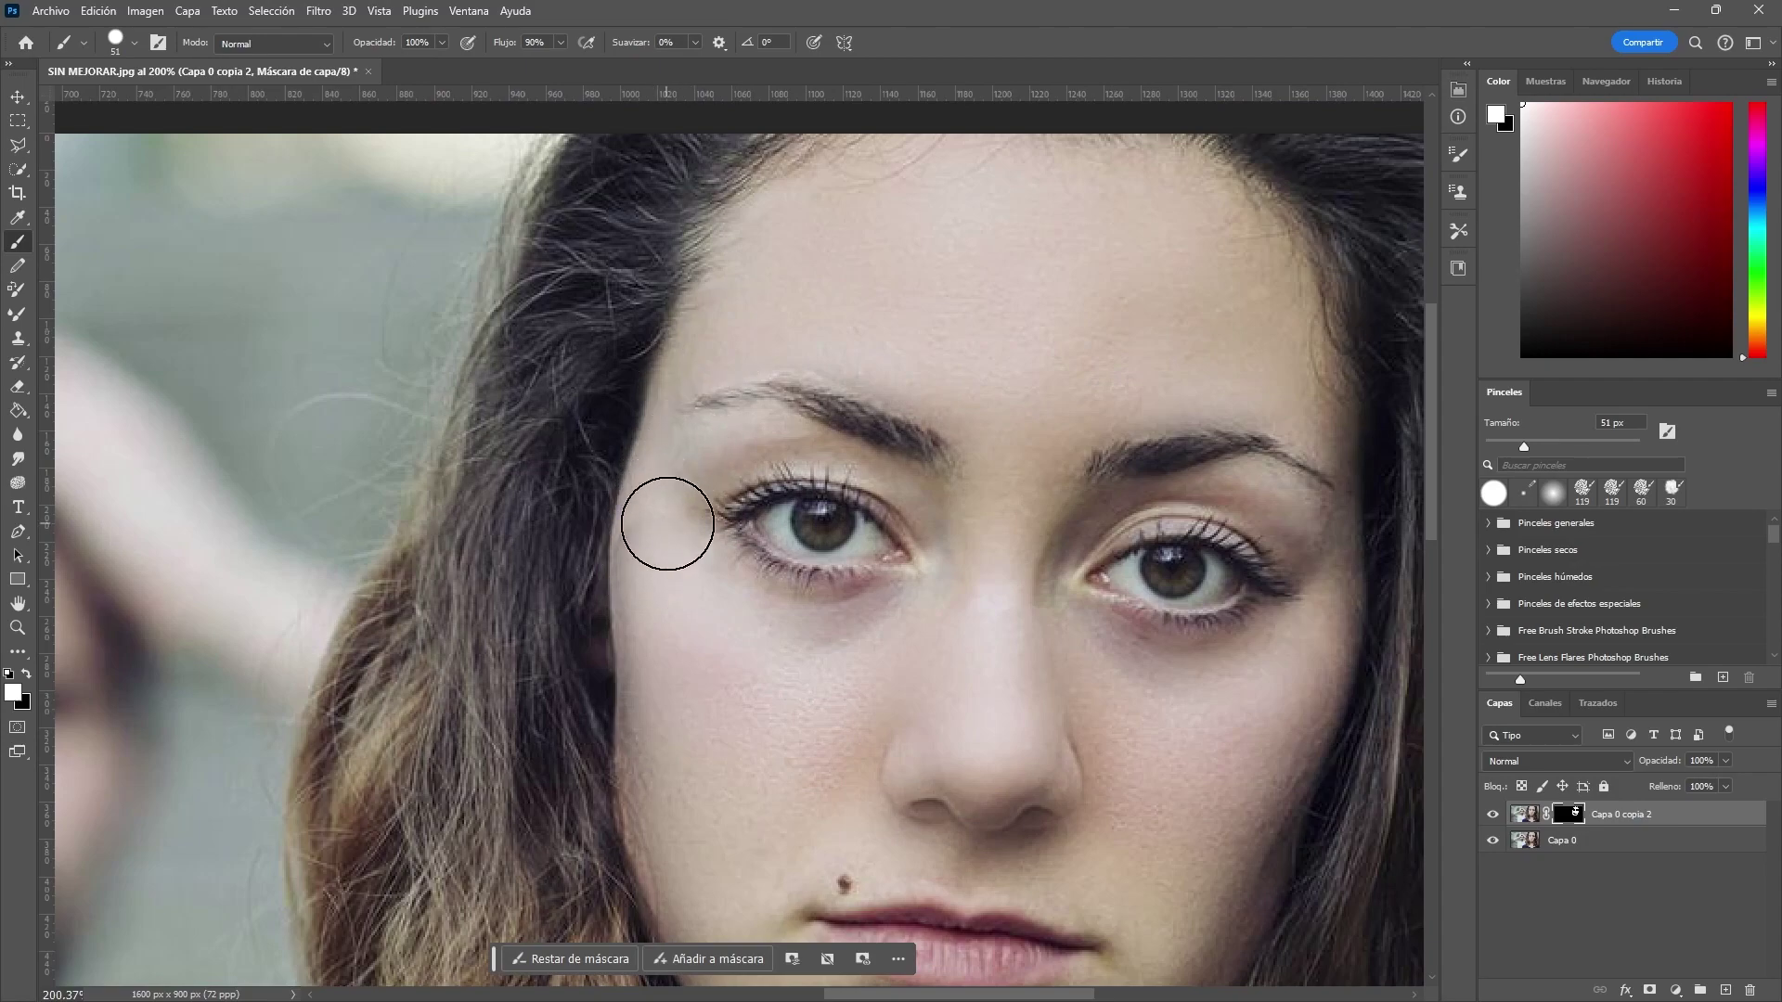
left_click(117, 41)
Paint the smoothing onto the skin beside the mole and below the lower lip.
left_click(692, 440)
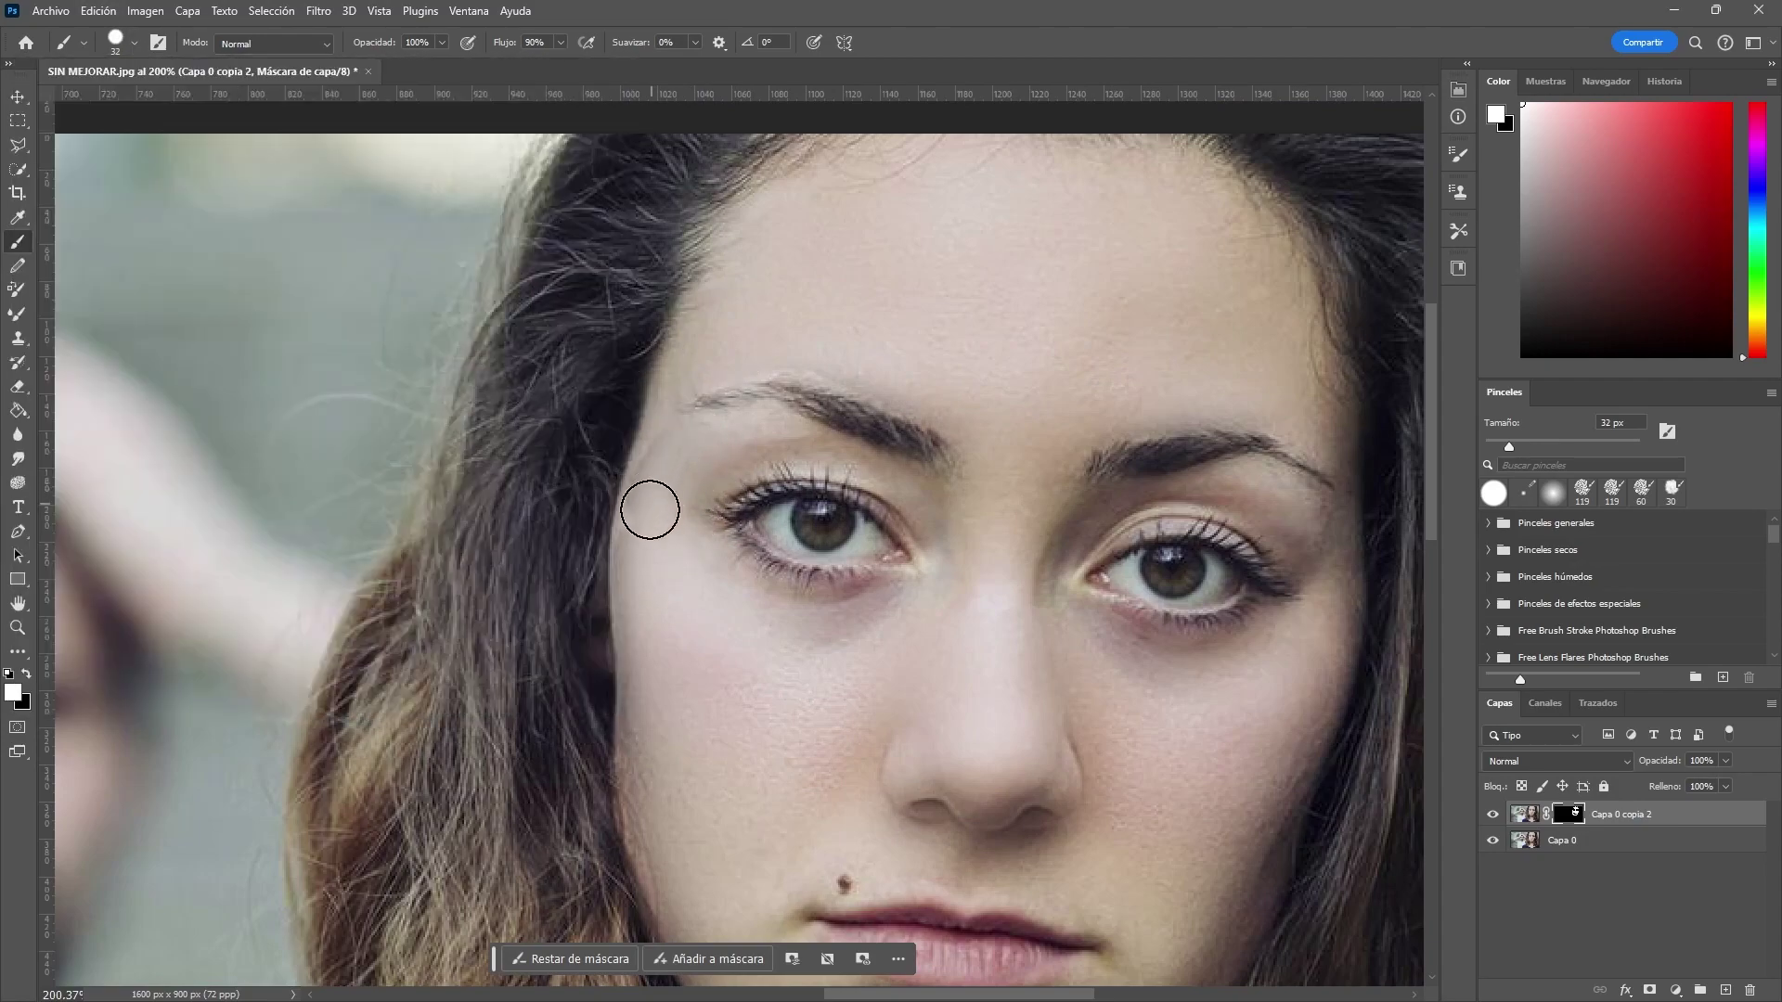
scroll(974, 310, "up", 1)
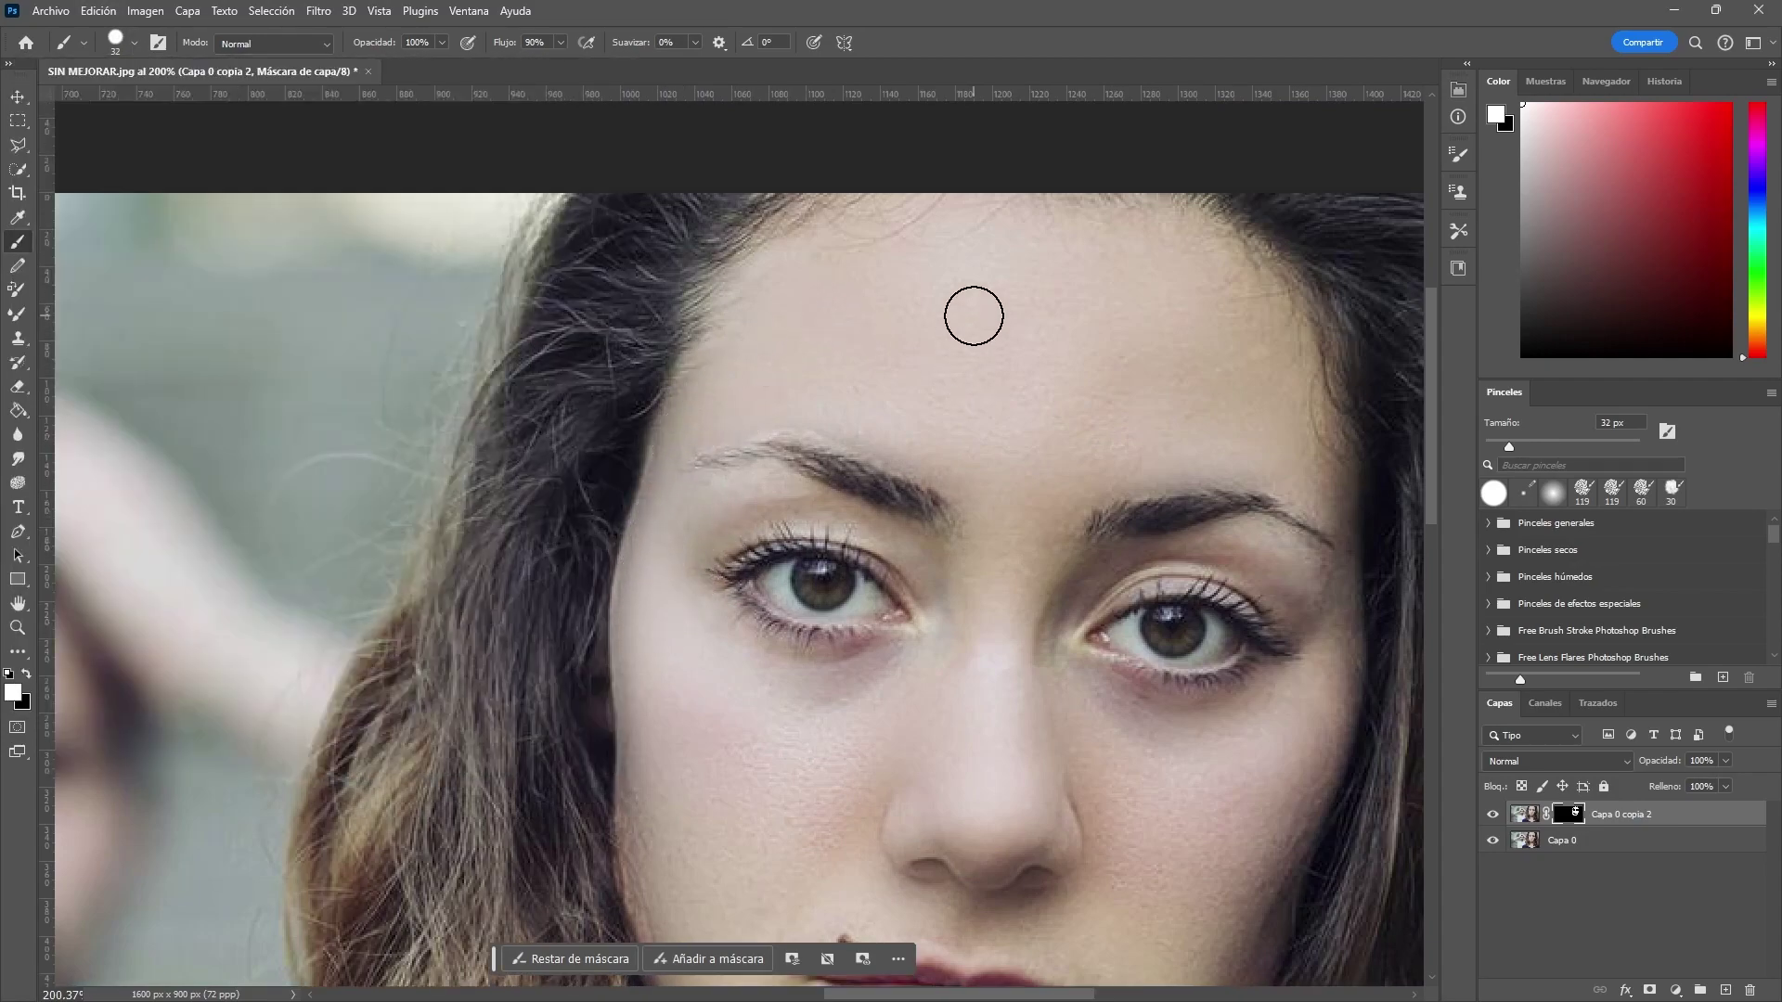
scroll(1011, 549, "up", 1)
scroll(1007, 510, "down", 3)
scroll(1186, 462, "down", 5)
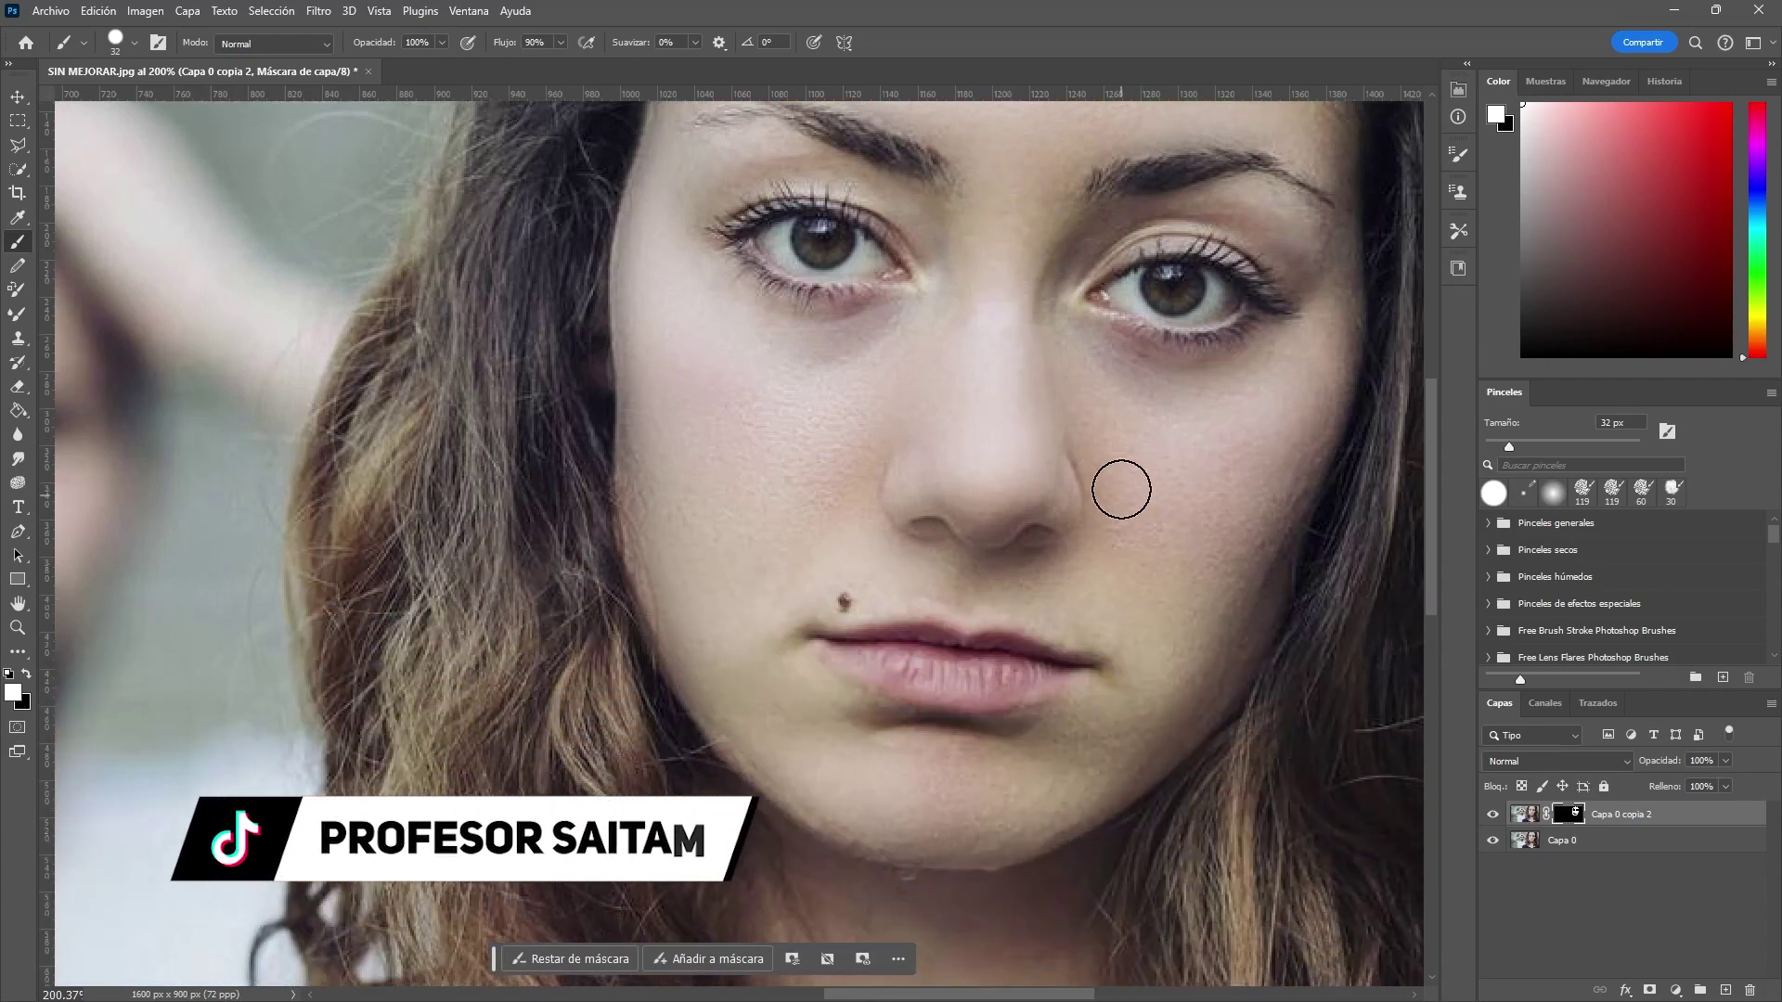
scroll(775, 643, "down", 3)
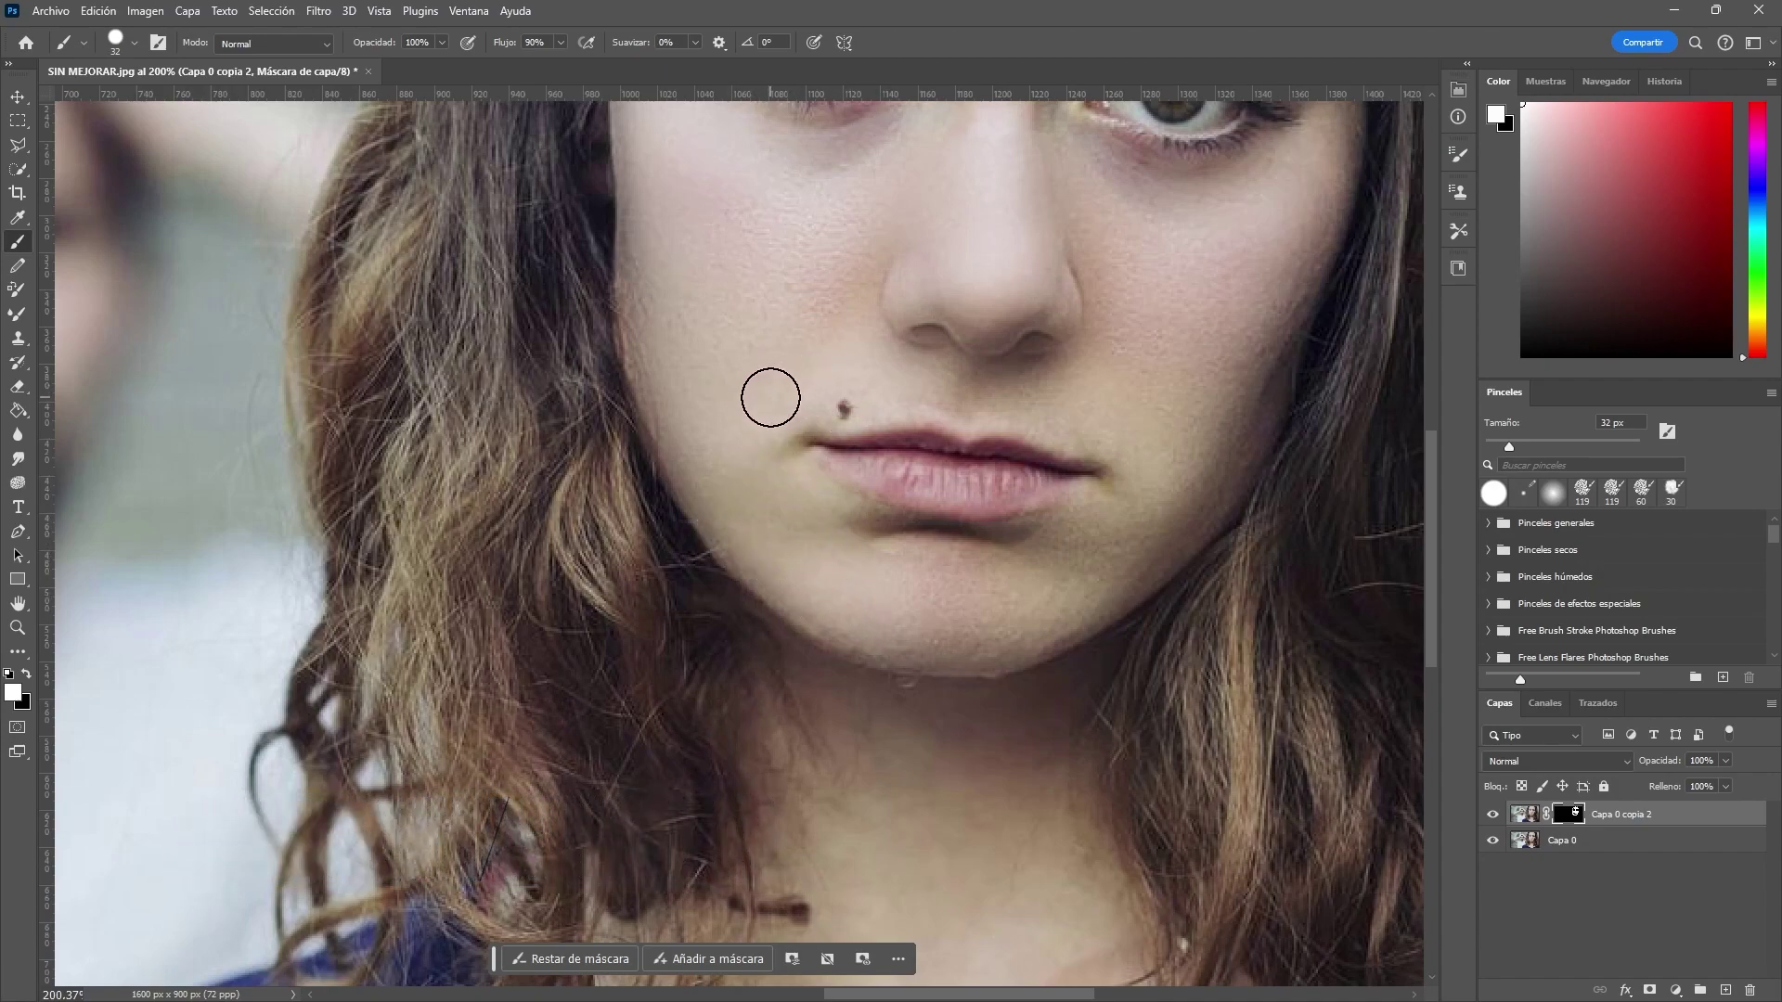
left_click(837, 397)
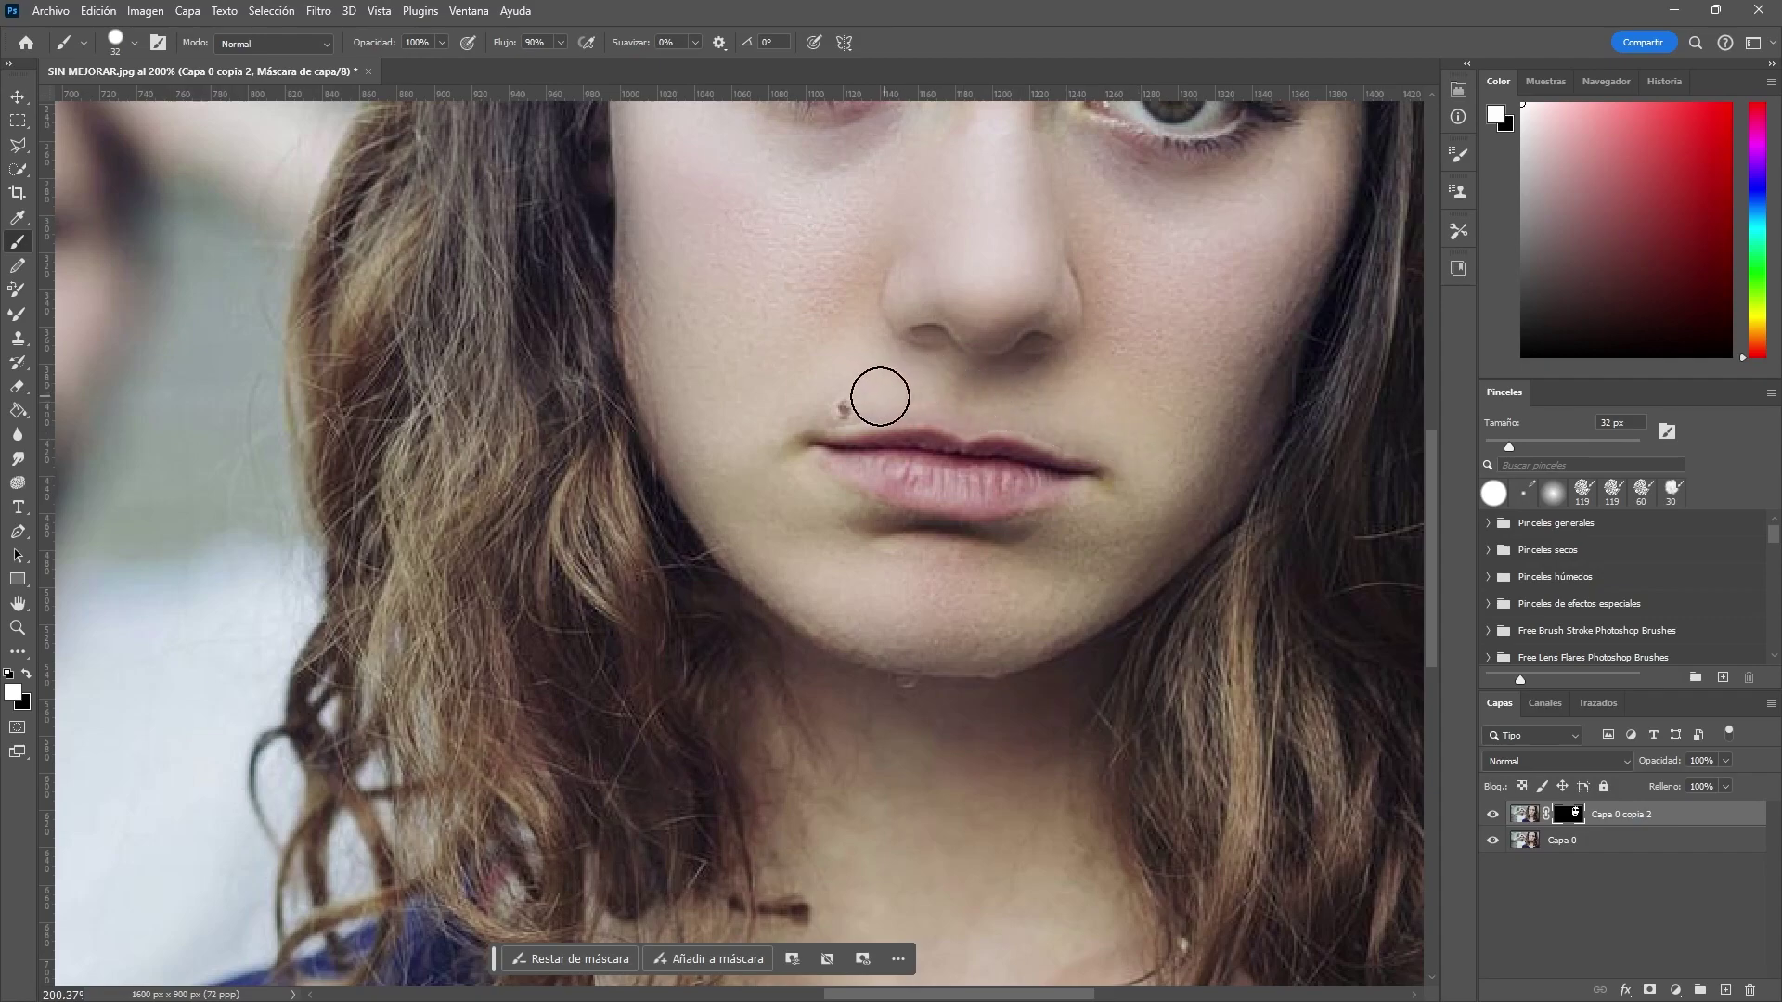
left_click_drag(872, 549, 1072, 526)
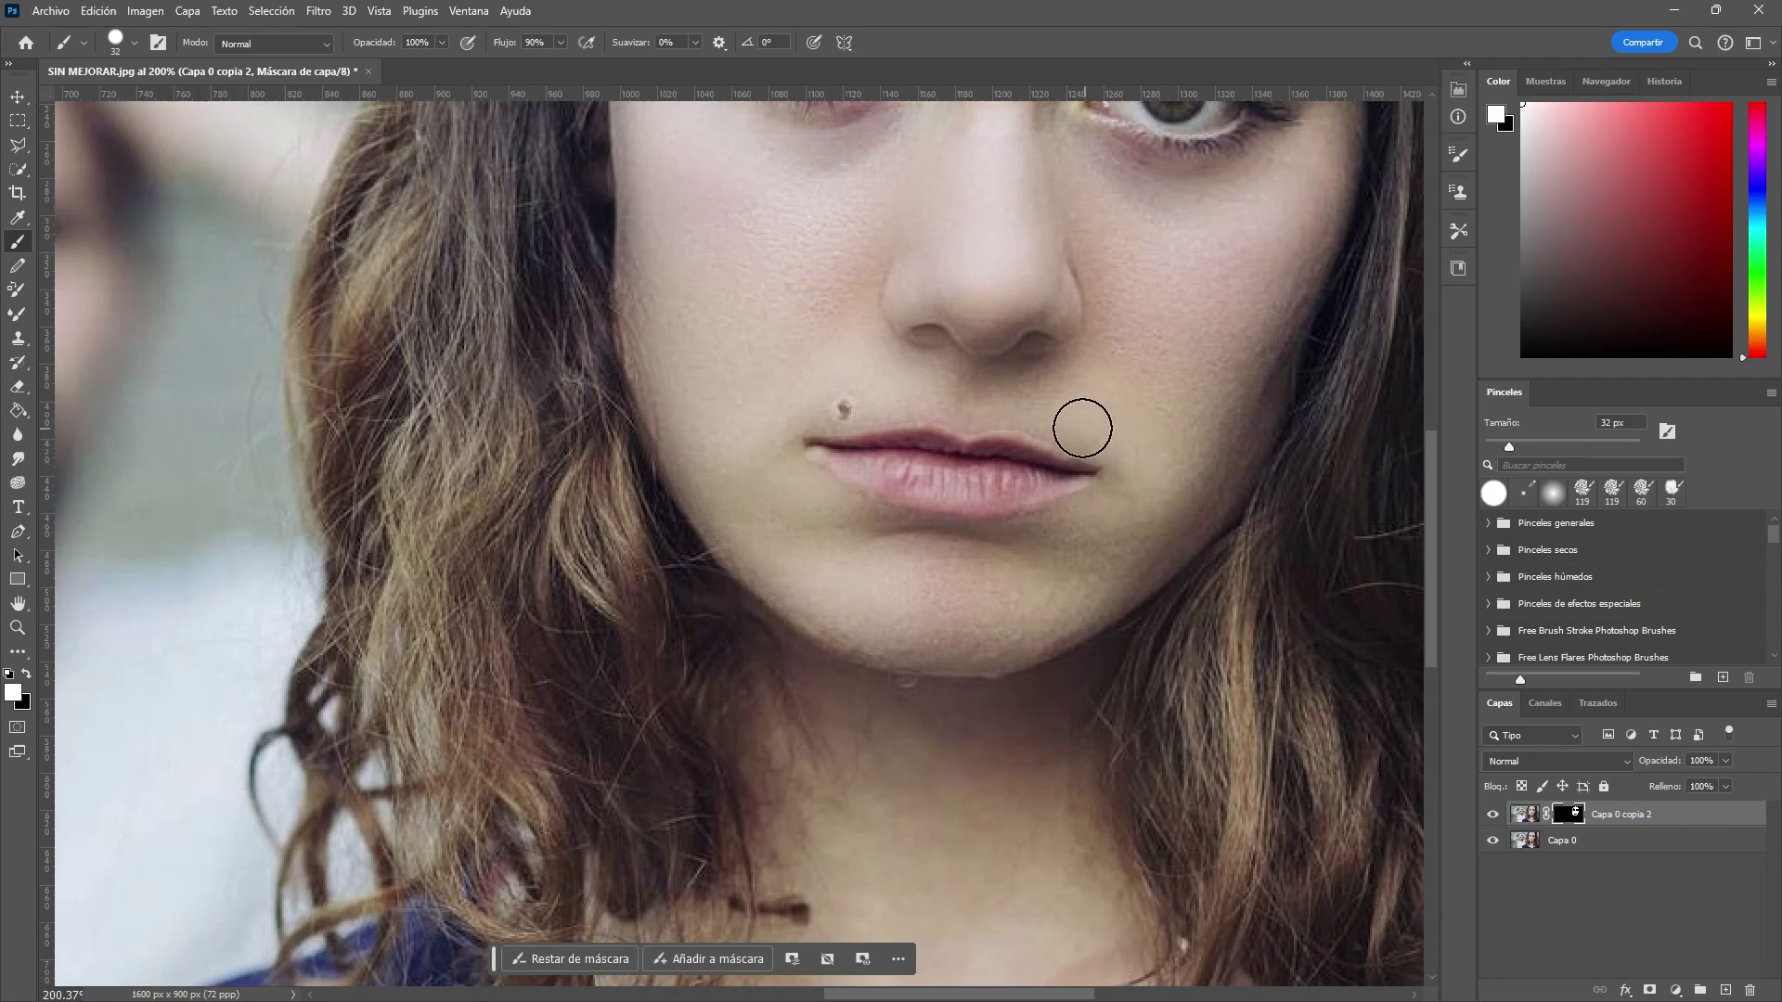
Move down over the neck, zoom out to the whole photo and return to the Brush.
scroll(863, 557, "down", 5)
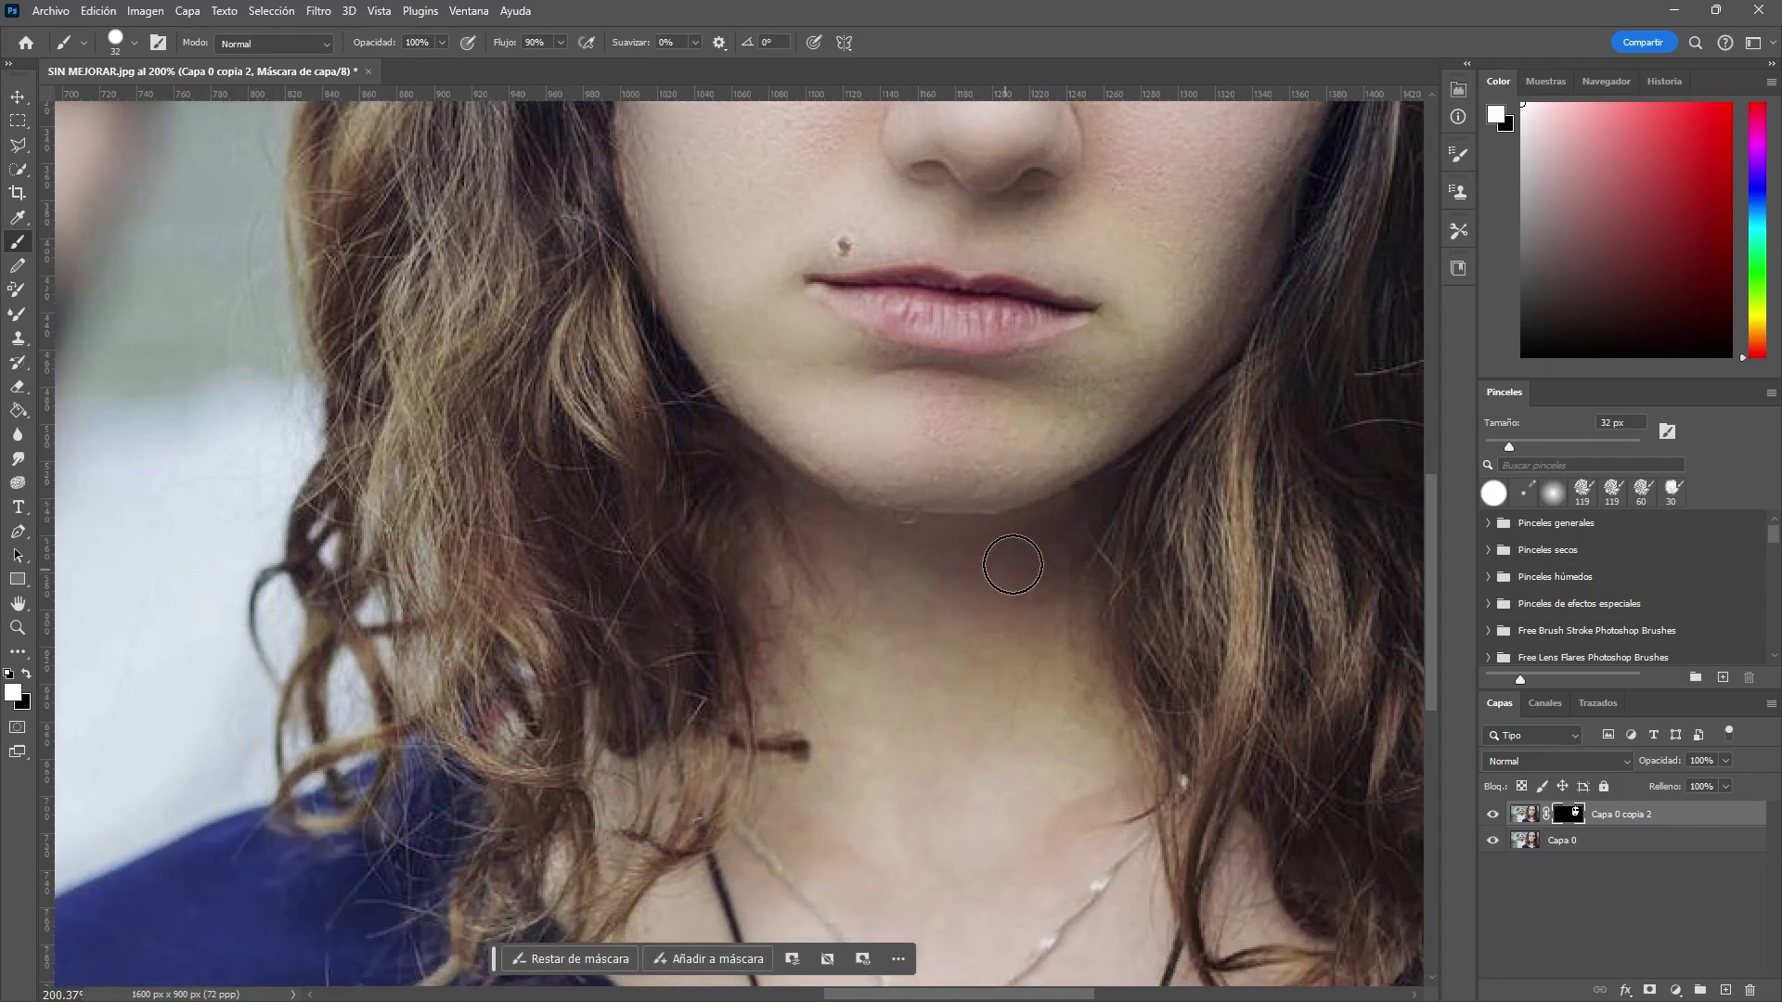
scroll(815, 462, "down", 6)
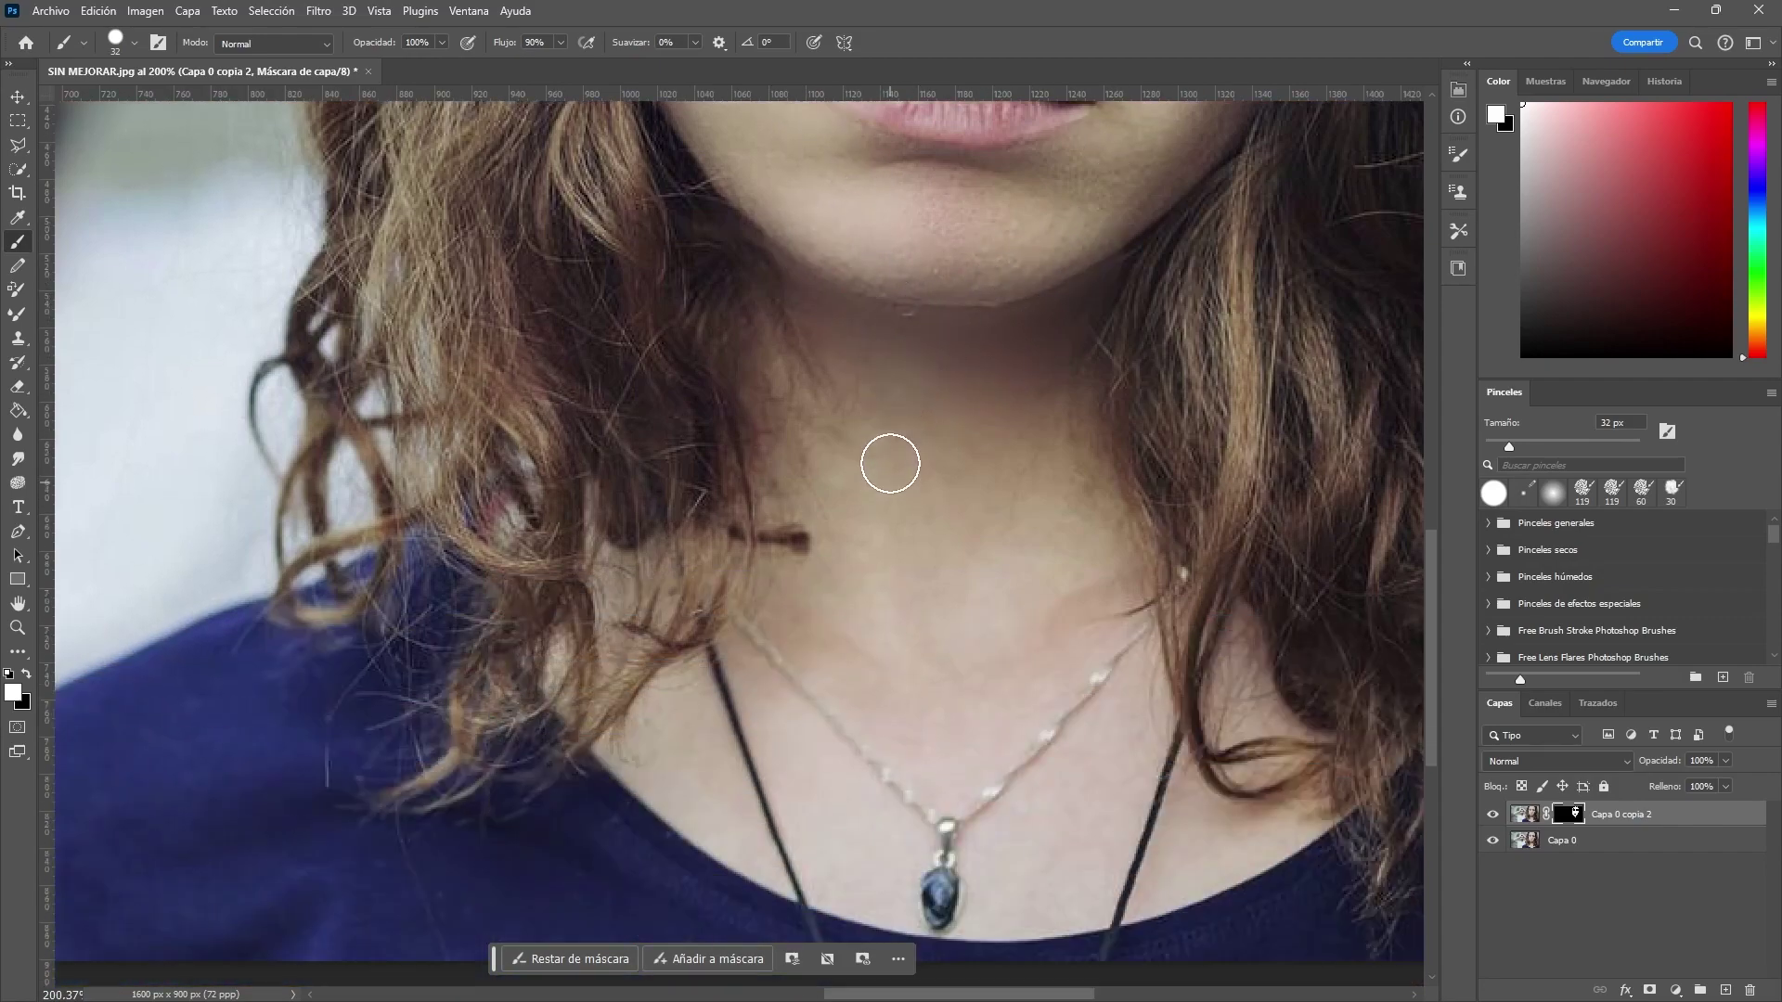
scroll(888, 461, "down", 2)
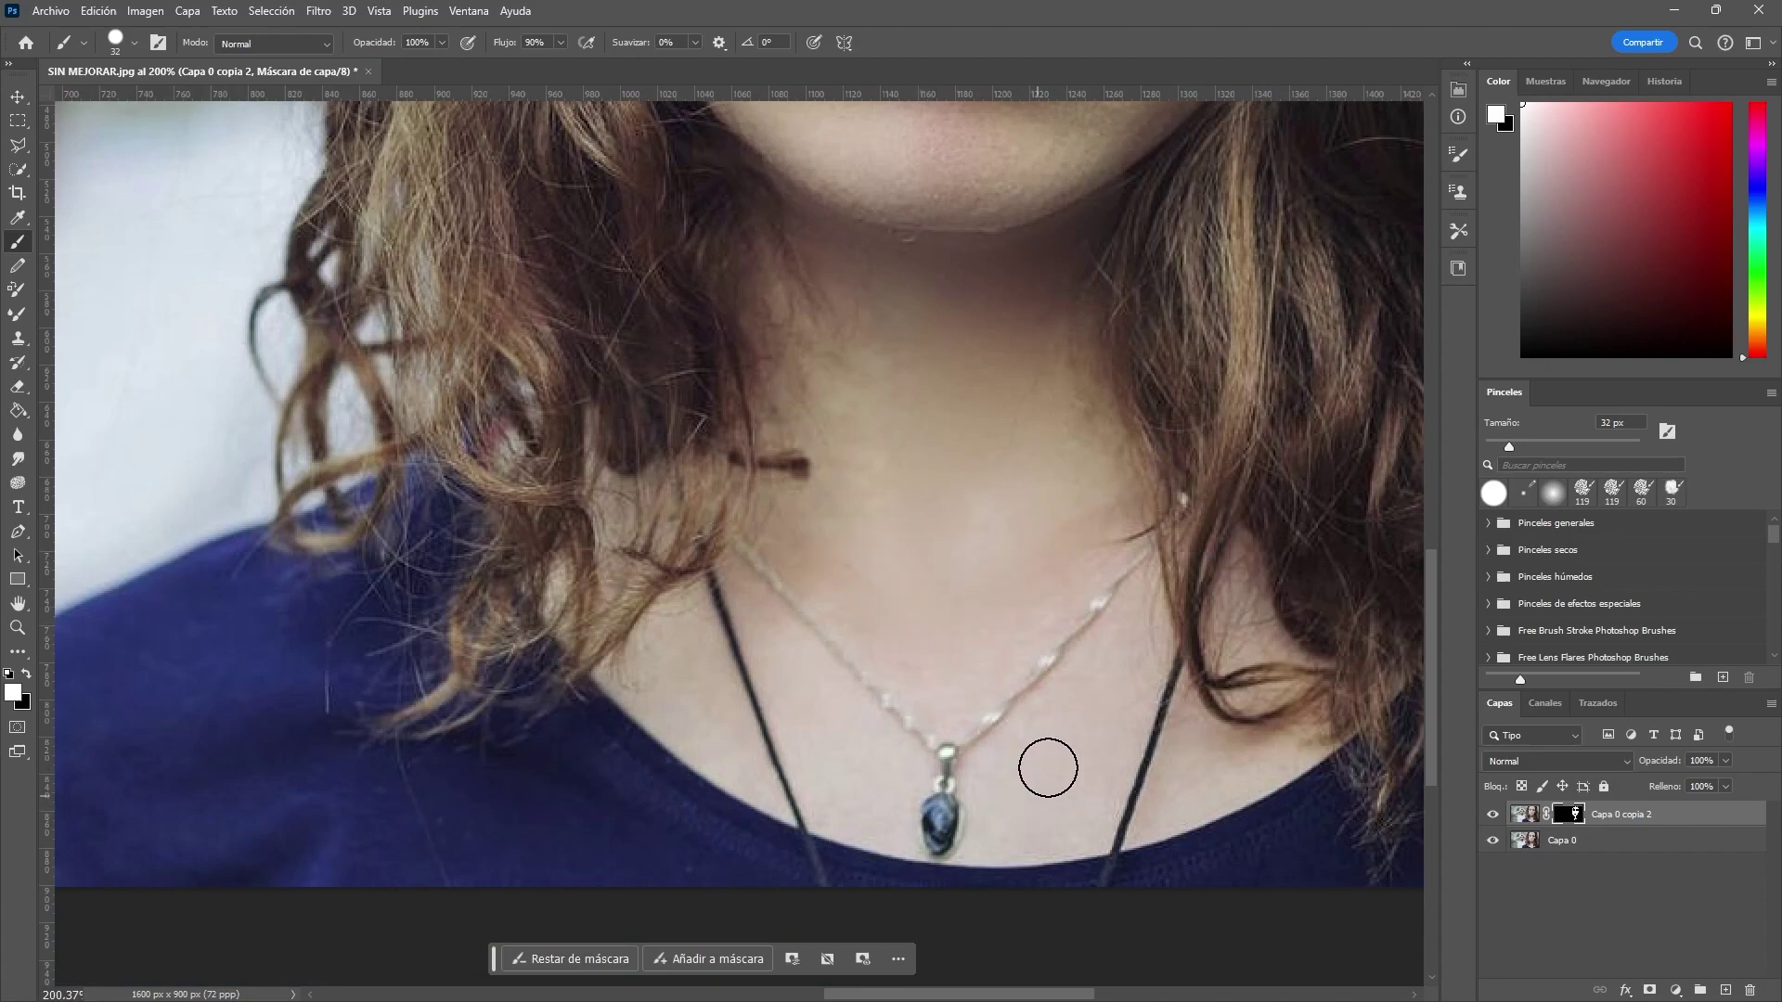
key("z")
key("ctrl+minus")
key("ctrl+minus")
scroll(974, 393, "up", 2)
key("b")
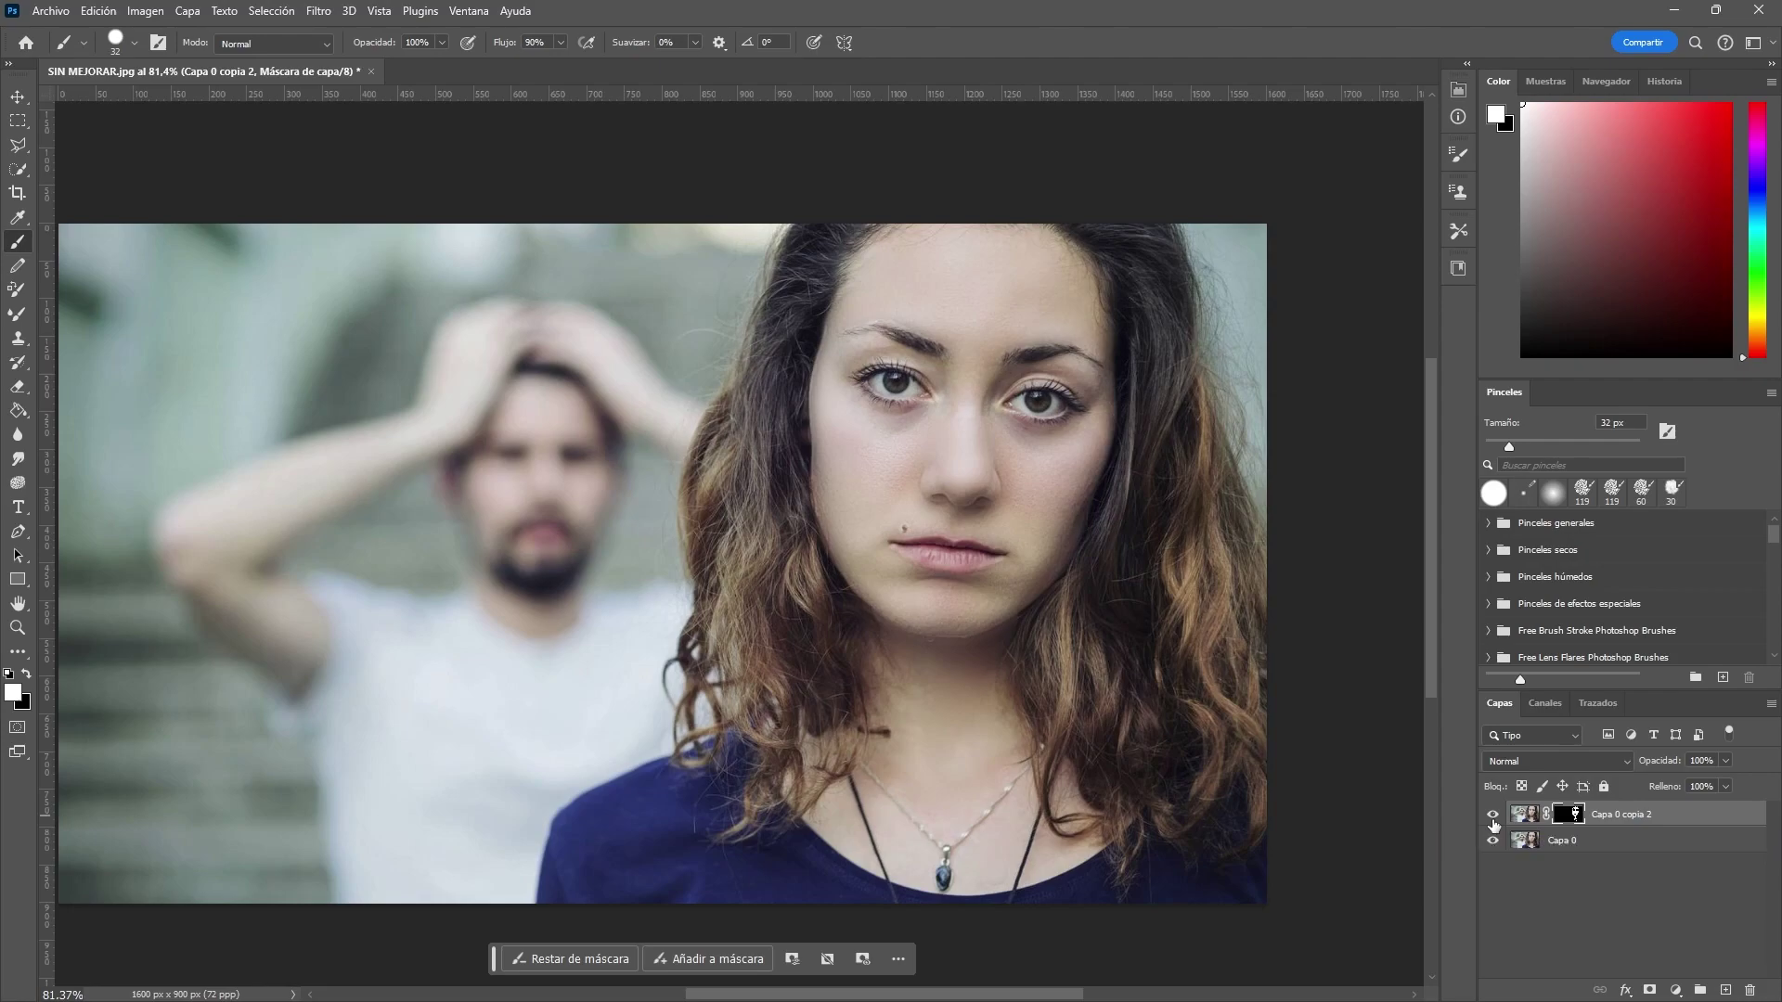
Toggle the retouch layer to compare before and after, then hide Capa 0.
left_click(1492, 815)
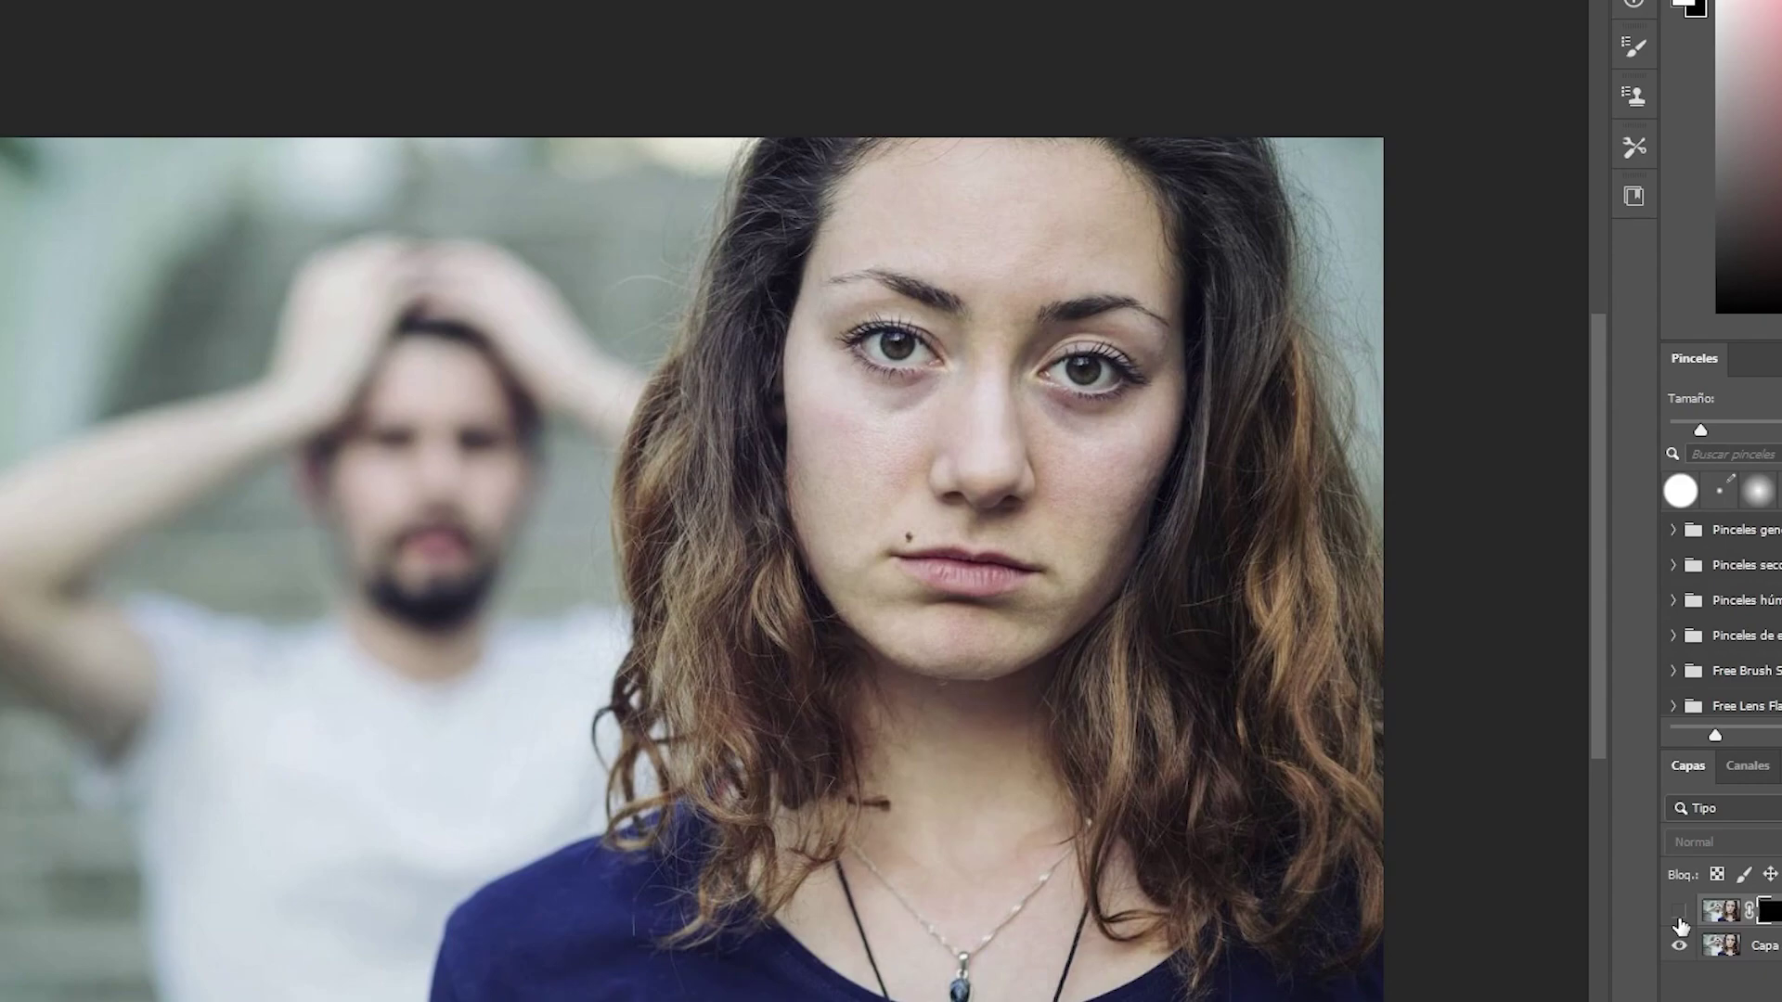
left_click(1679, 910)
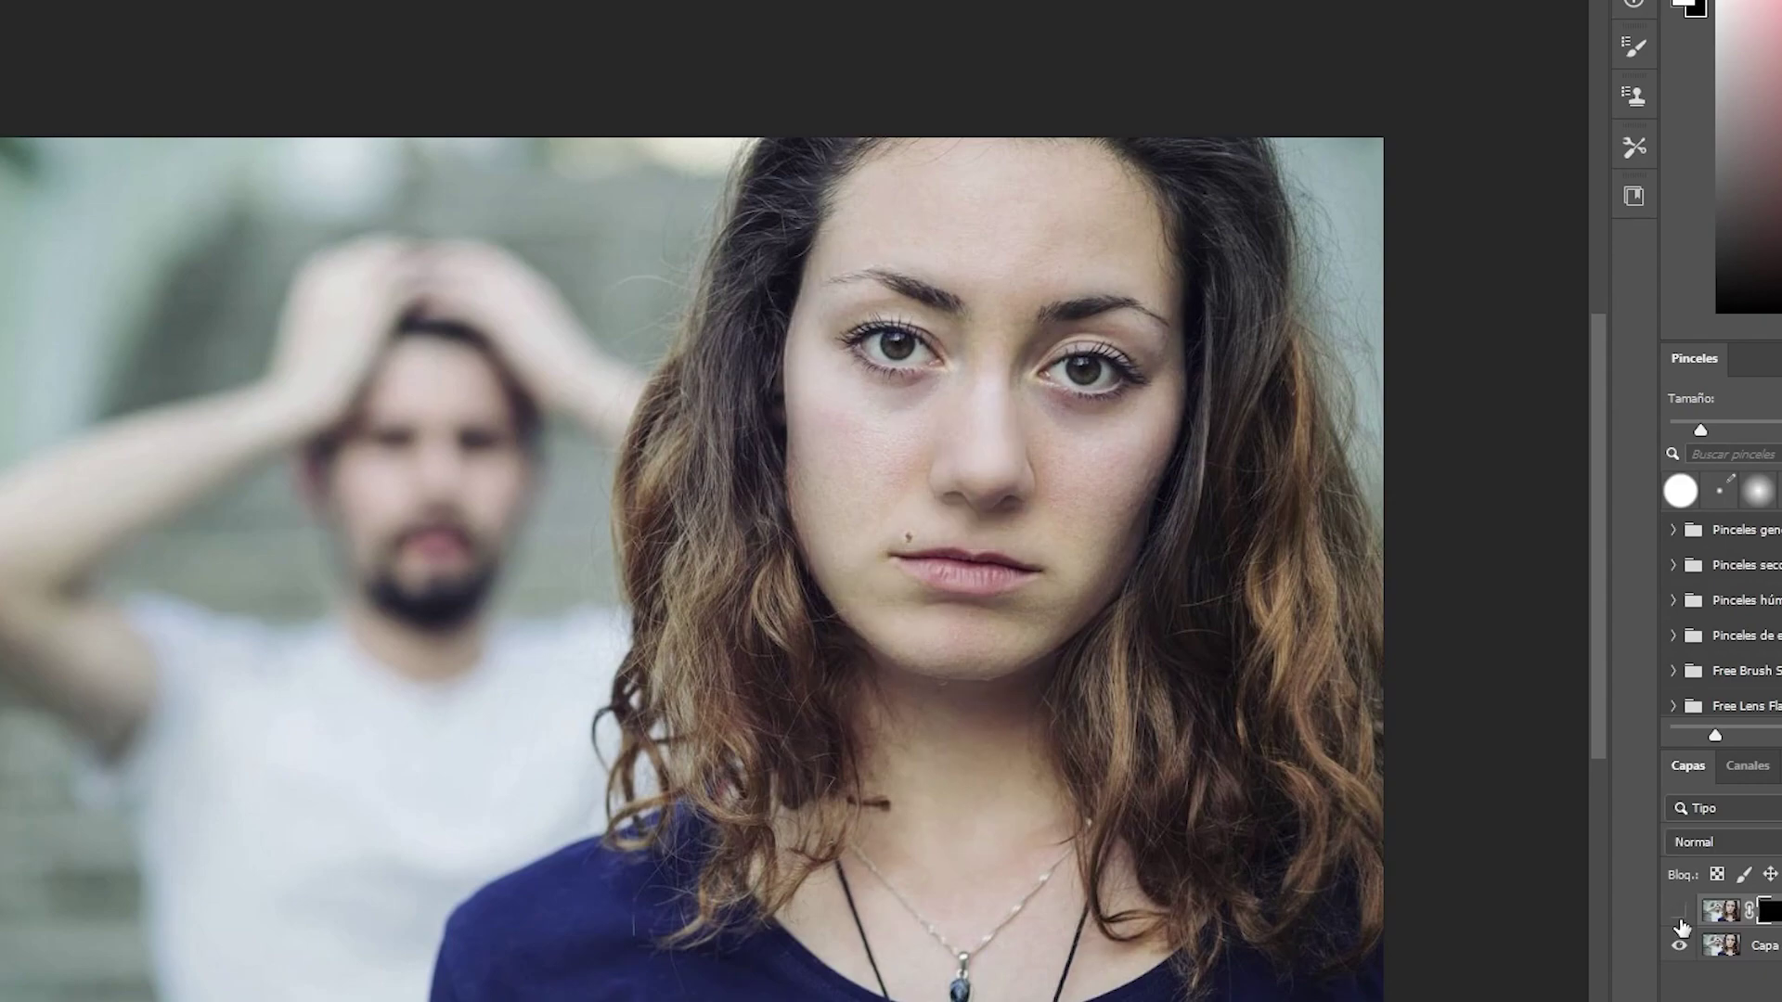
left_click(1680, 914)
left_click(1680, 914)
left_click(1680, 915)
left_click(1680, 914)
left_click(1680, 945)
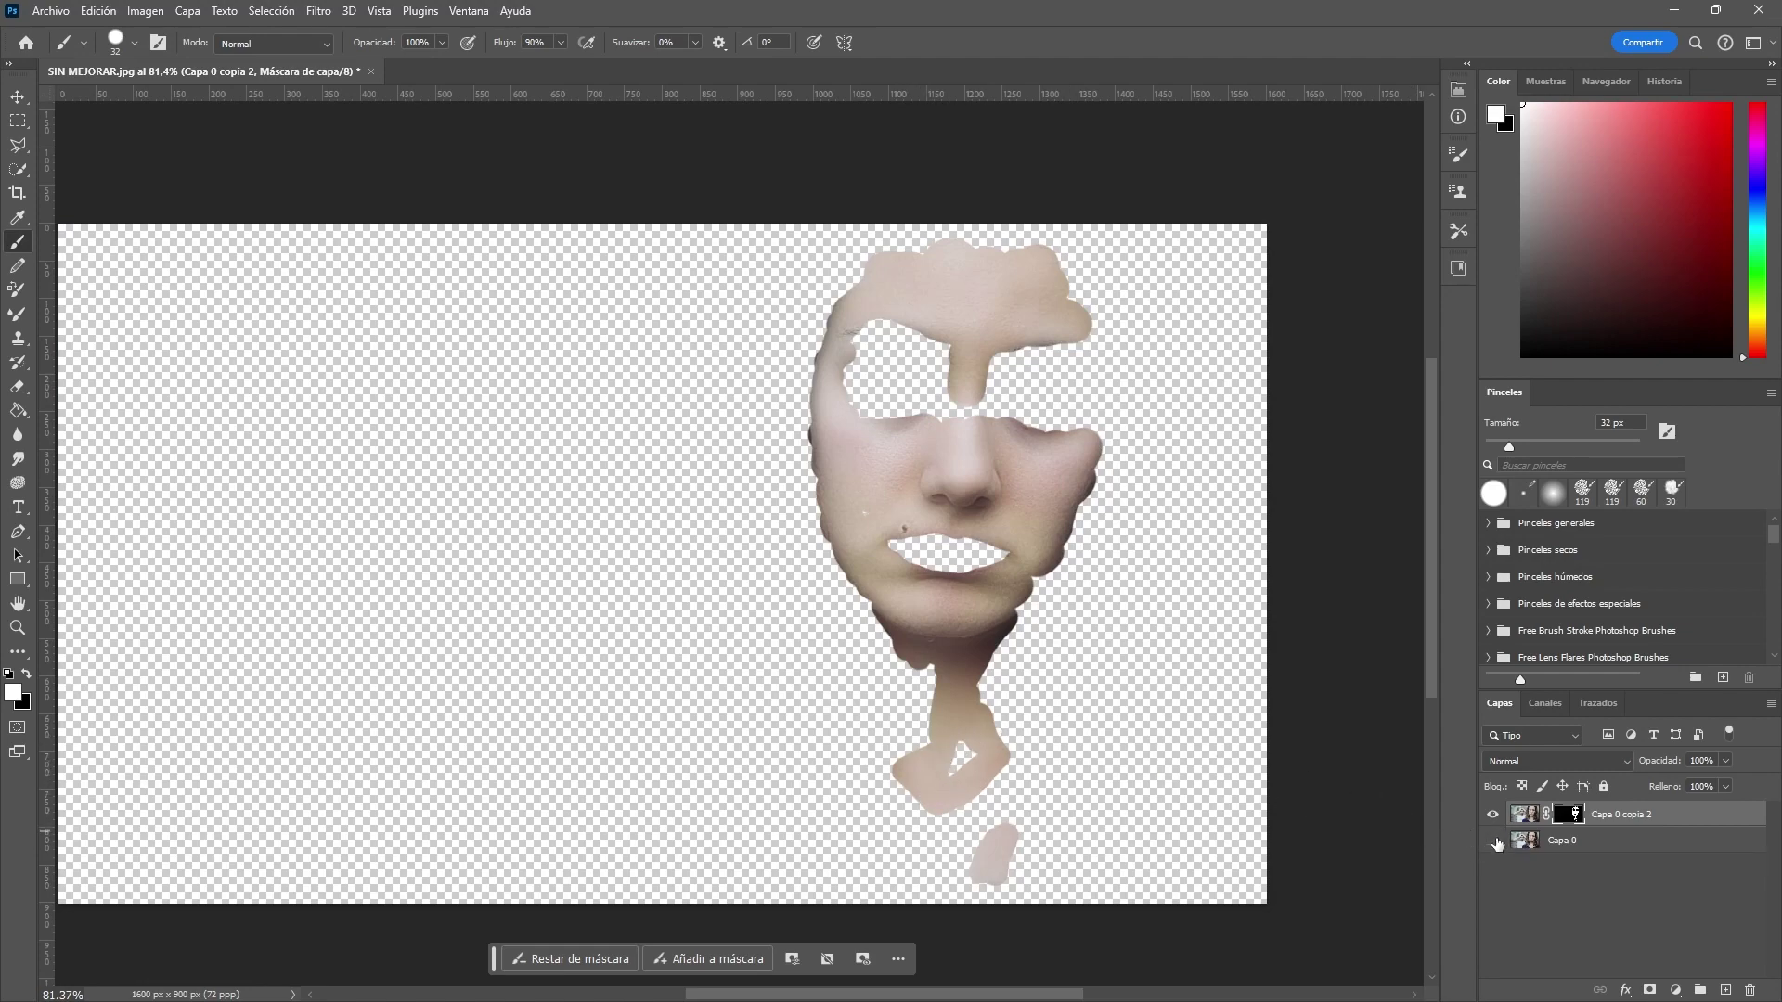
Toggle Capa 0 off and on to check mask coverage, leaving it visible.
left_click(1494, 842)
left_click(1493, 841)
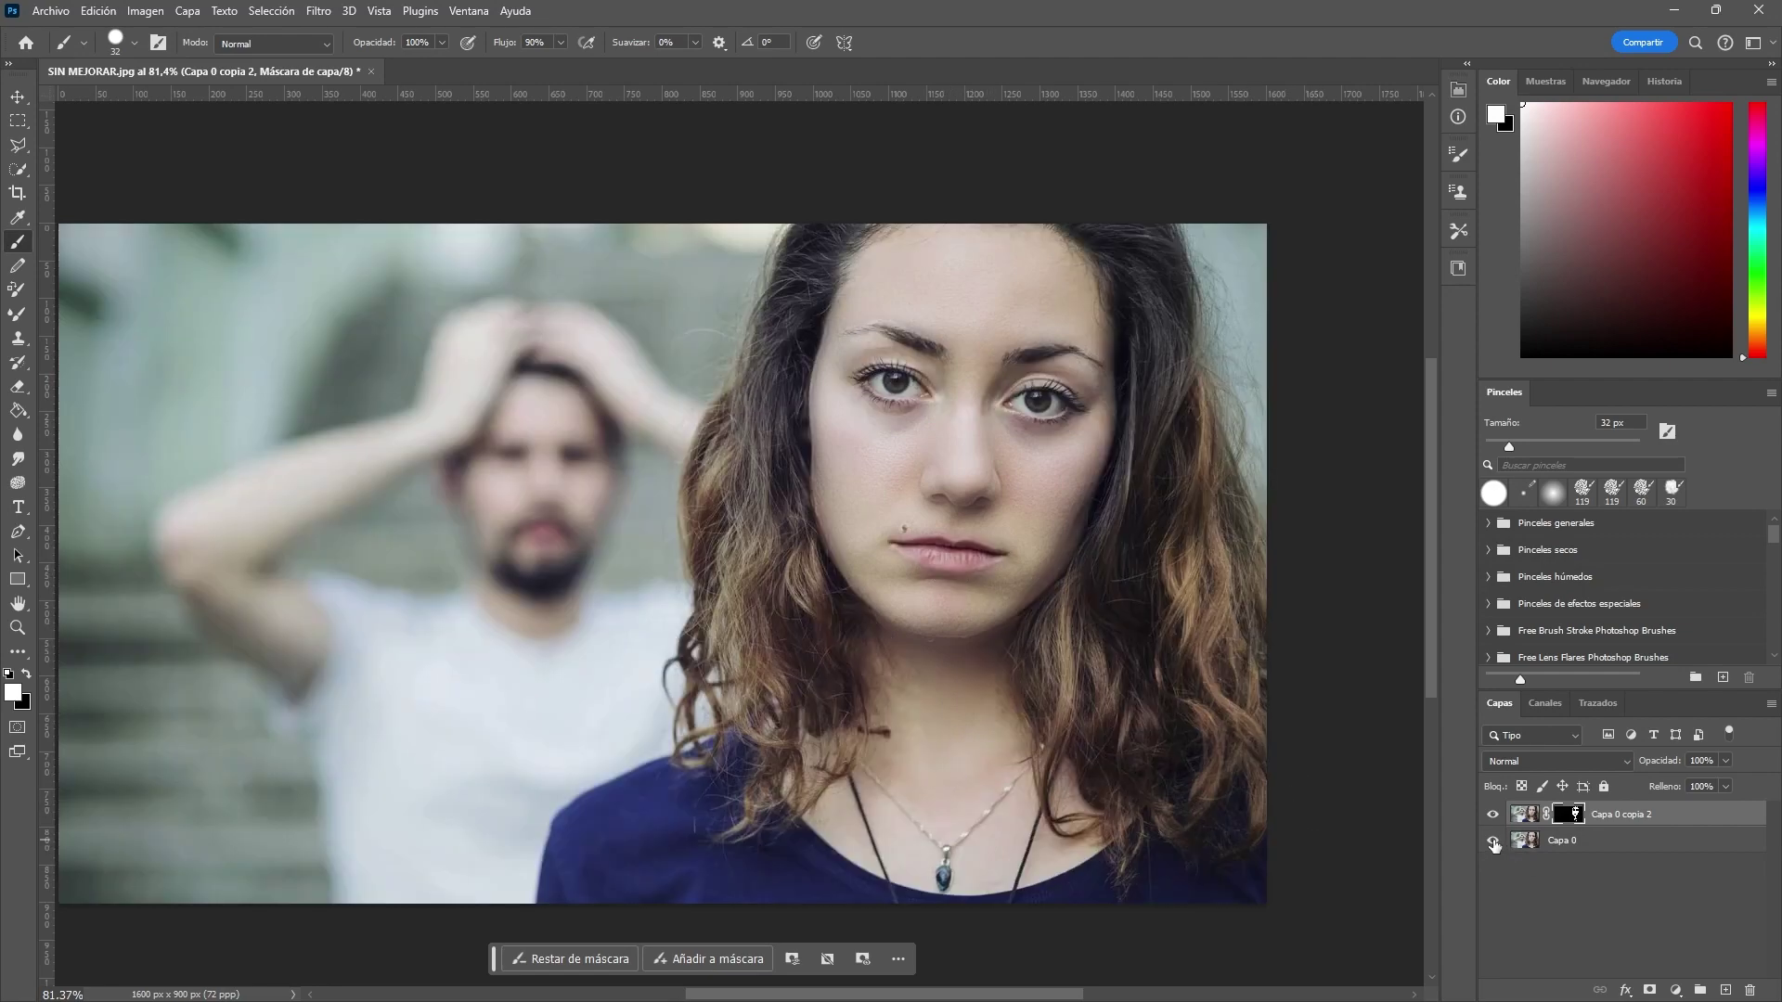
left_click(1495, 842)
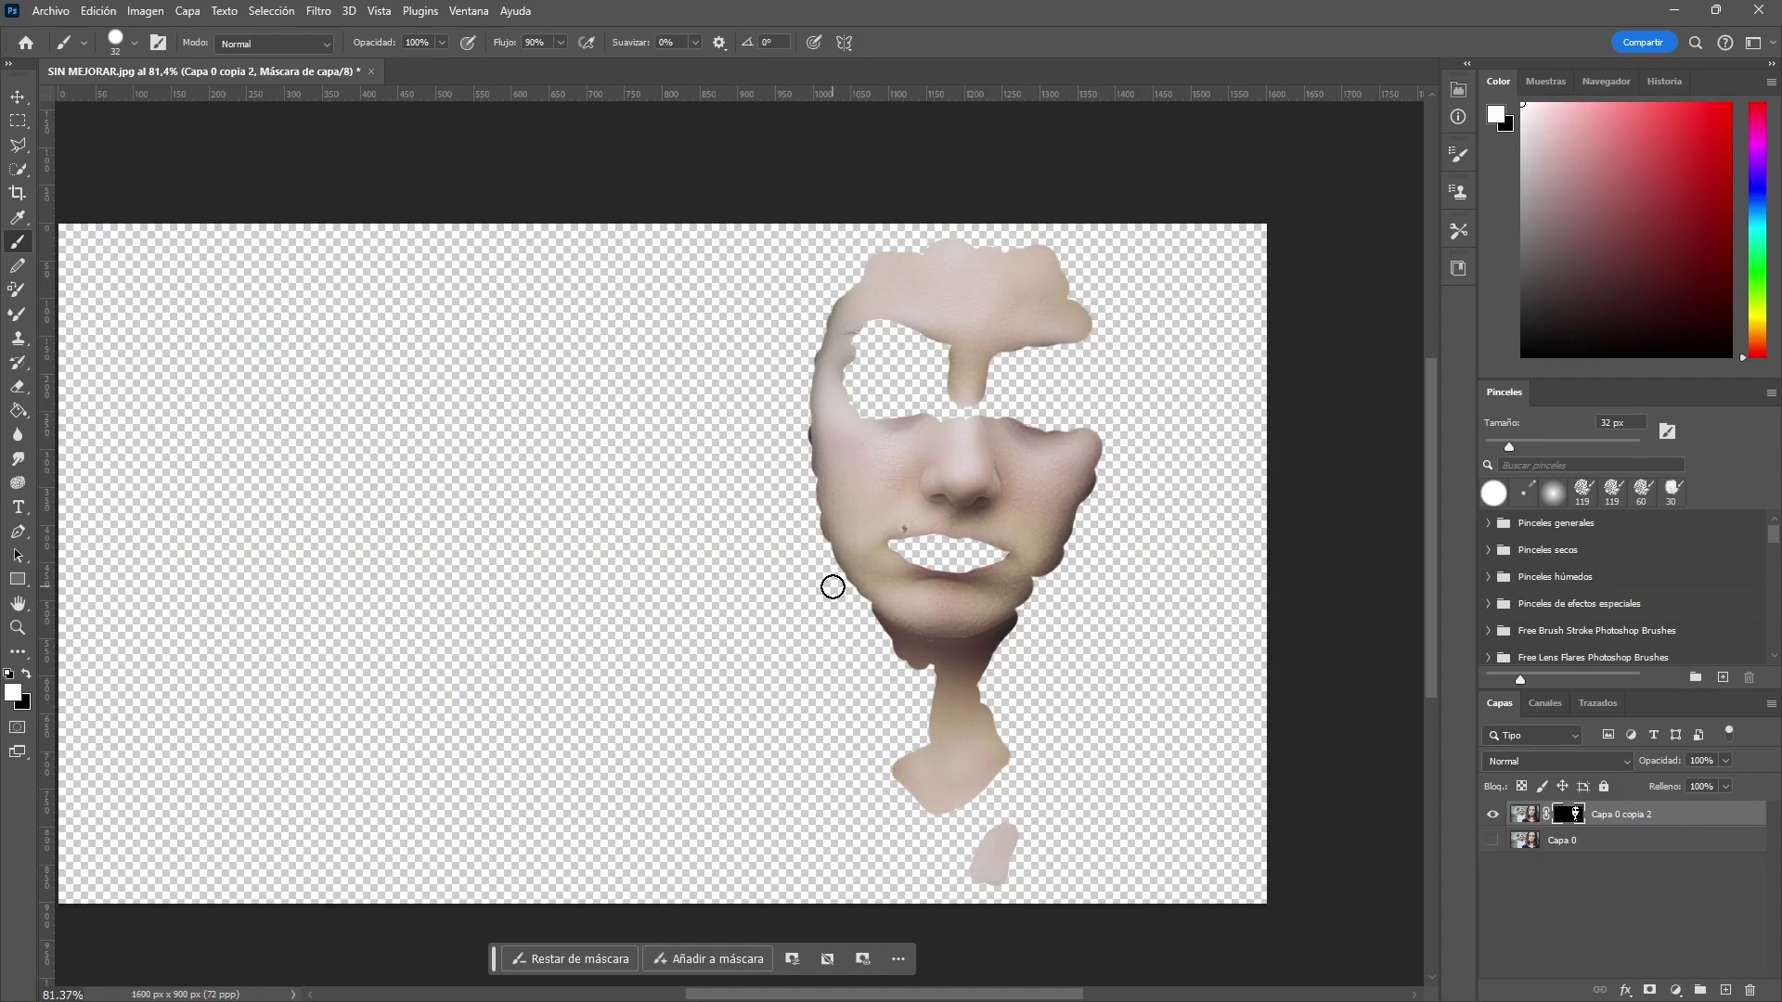
left_click(1493, 841)
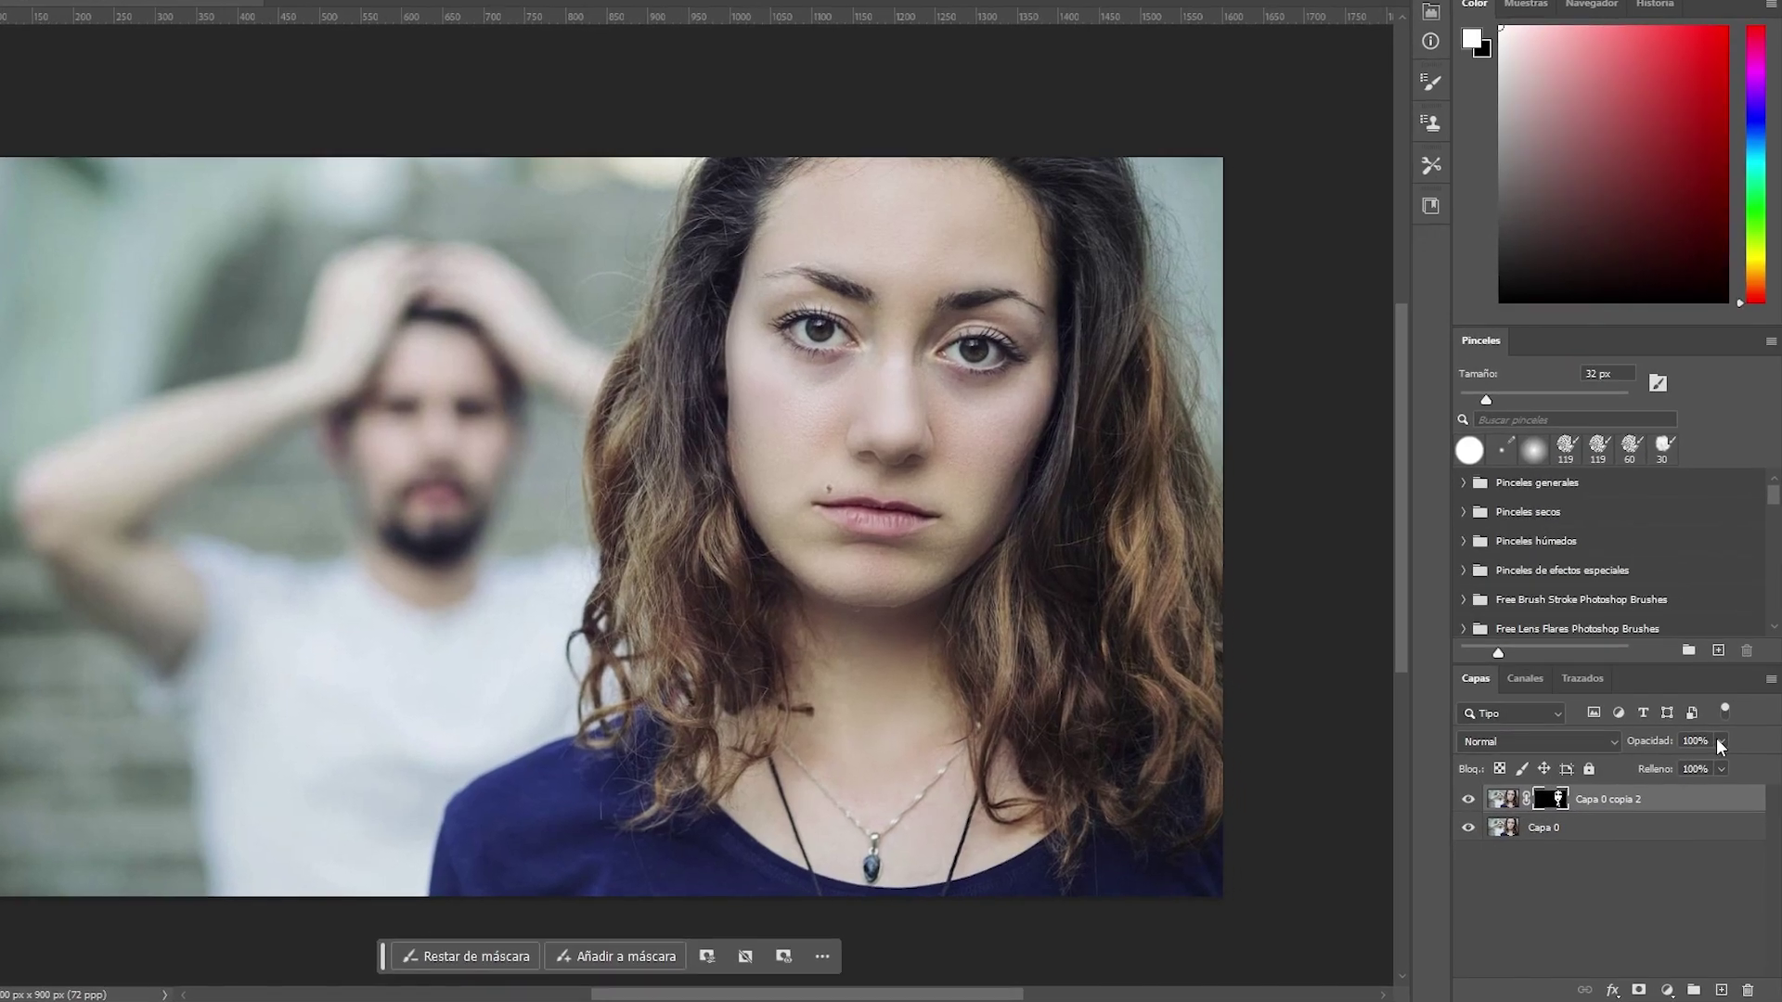
Lower Capa 0 copia 2's opacity to 62%, then toggle its visibility to compare before and after.
left_click(1722, 761)
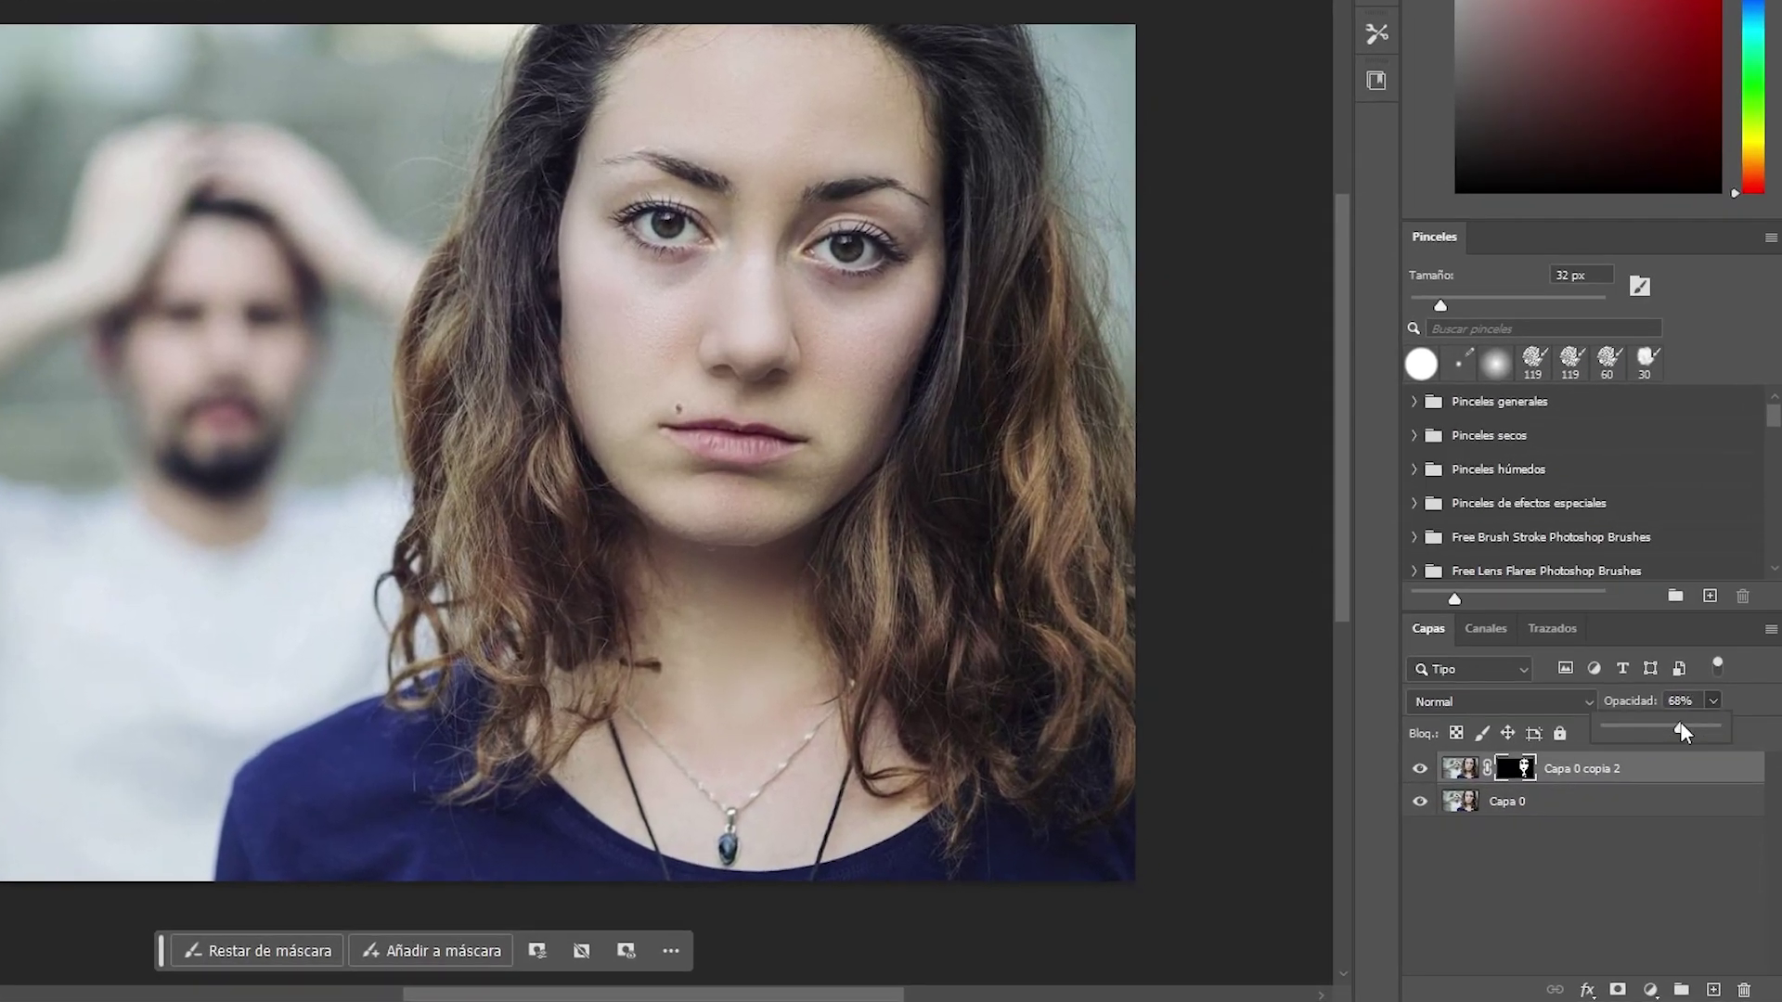
left_click_drag(1682, 728, 1674, 729)
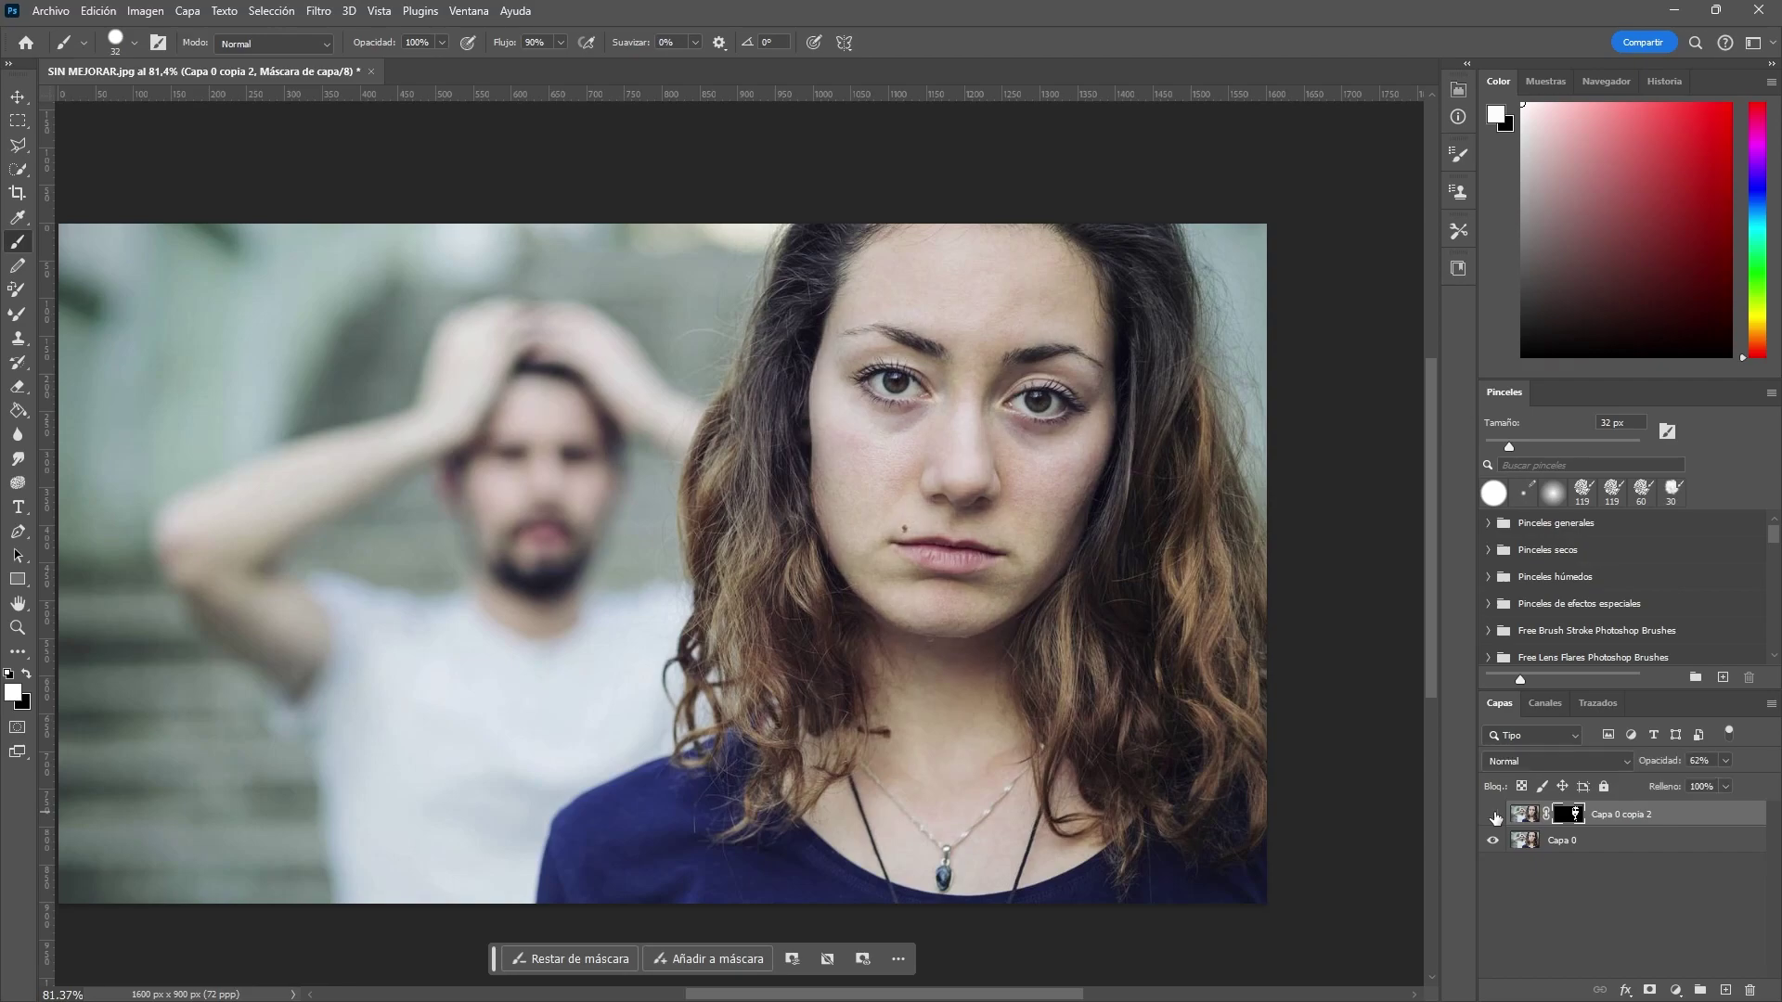
left_click(1493, 814)
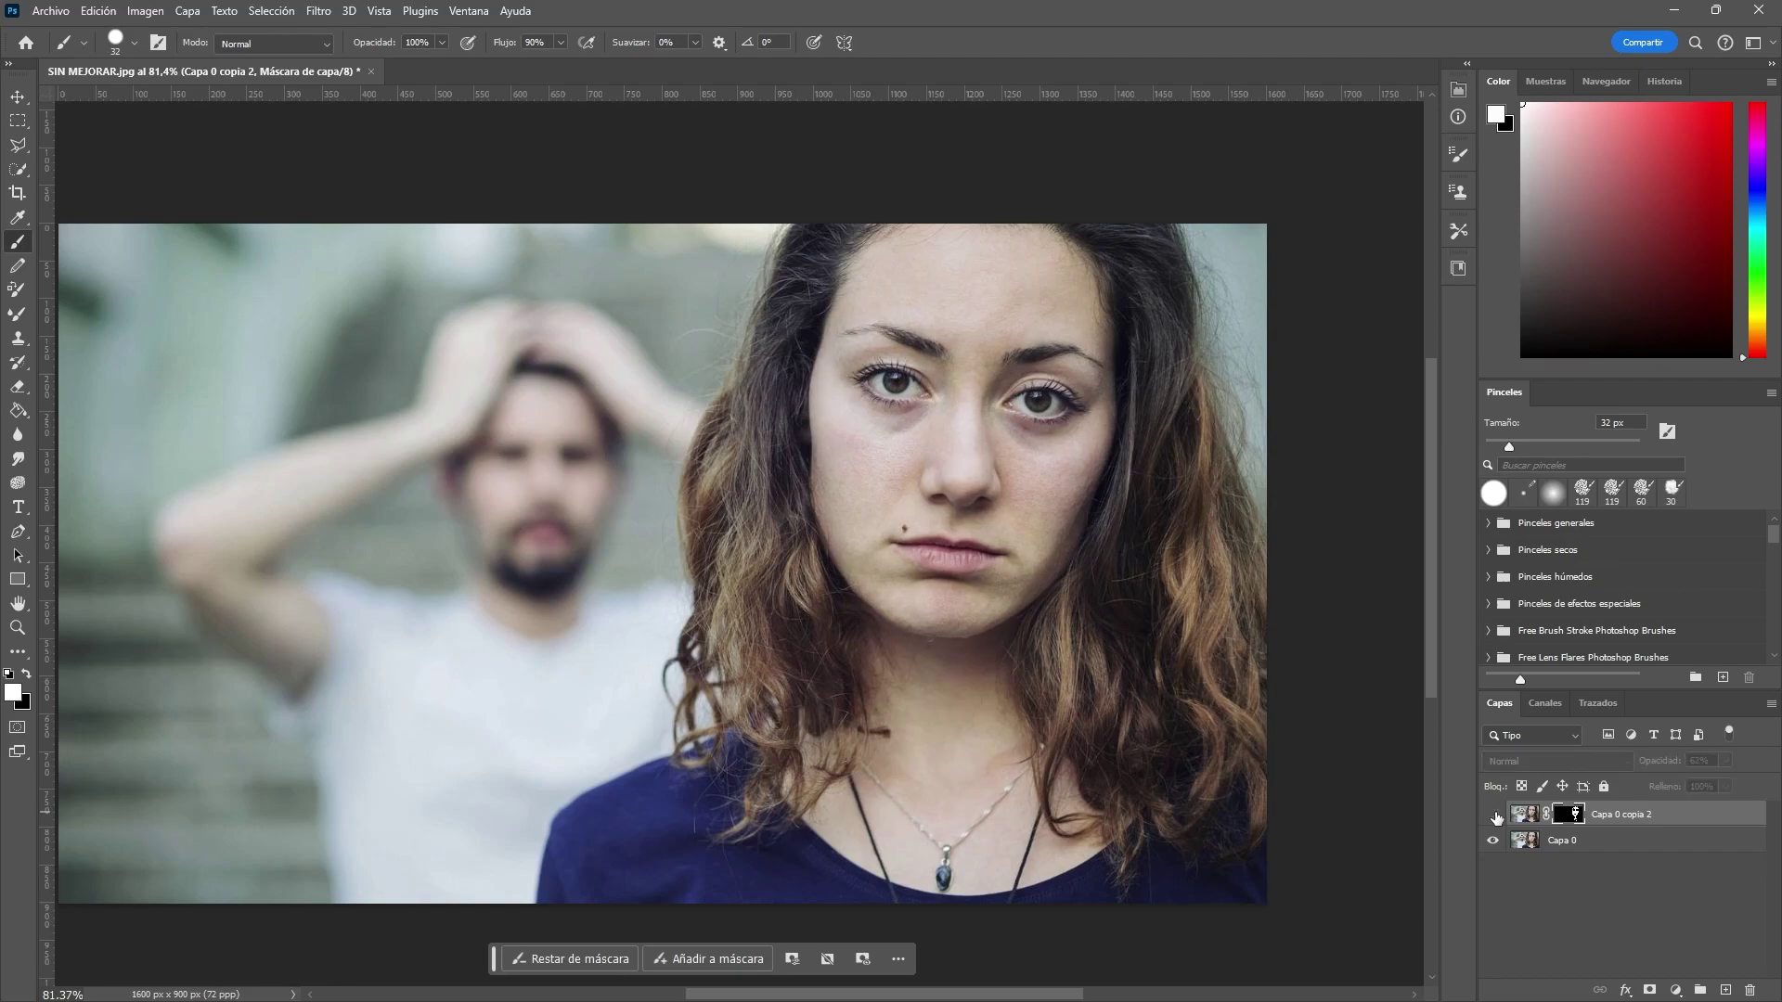
left_click(1493, 814)
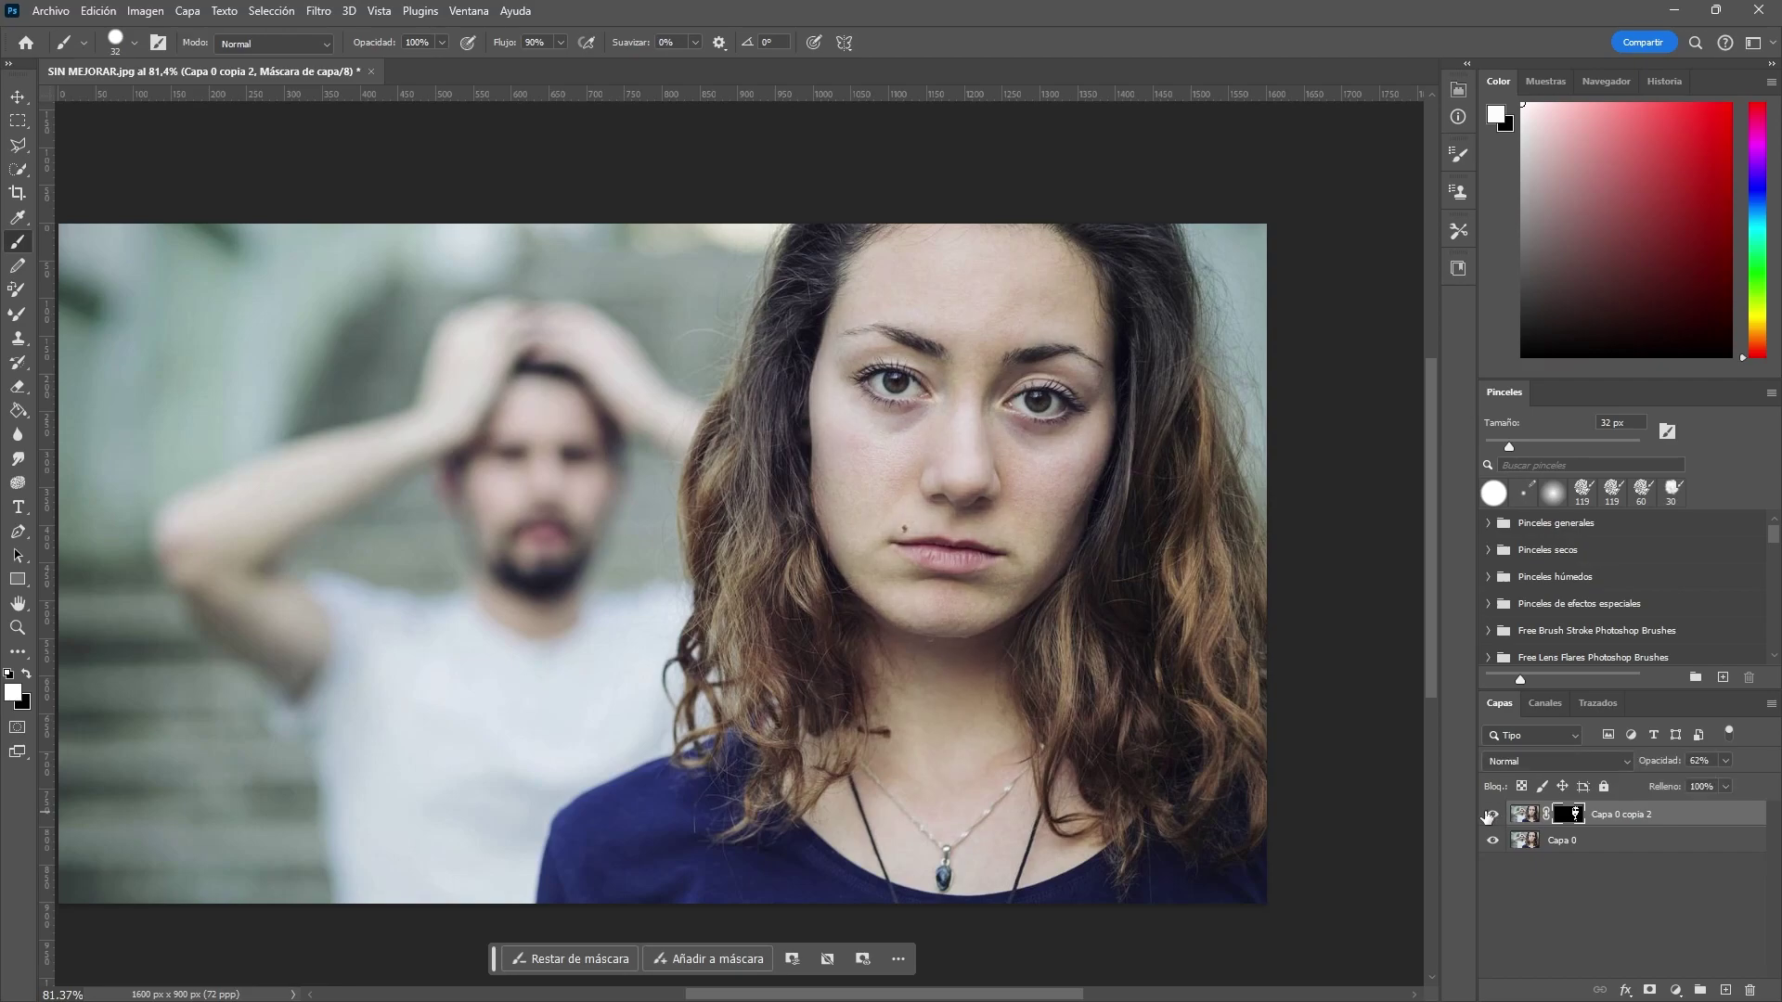